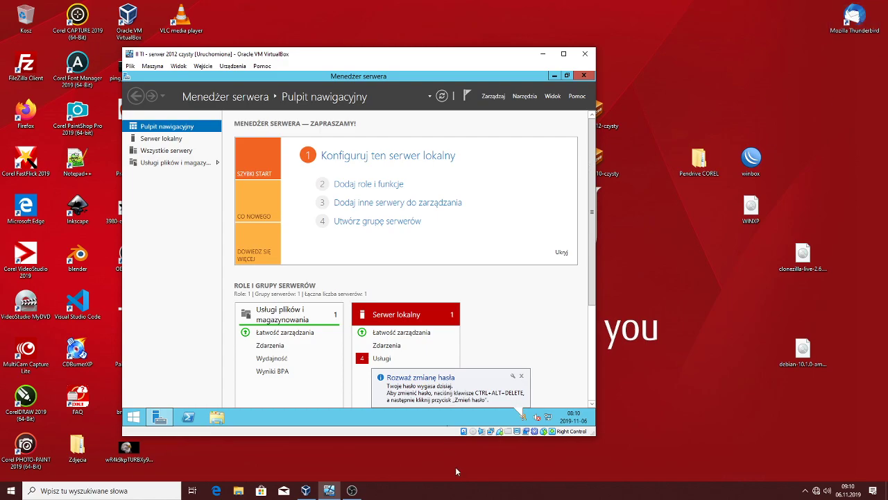
Open the System properties page for This PC
left_click(218, 417)
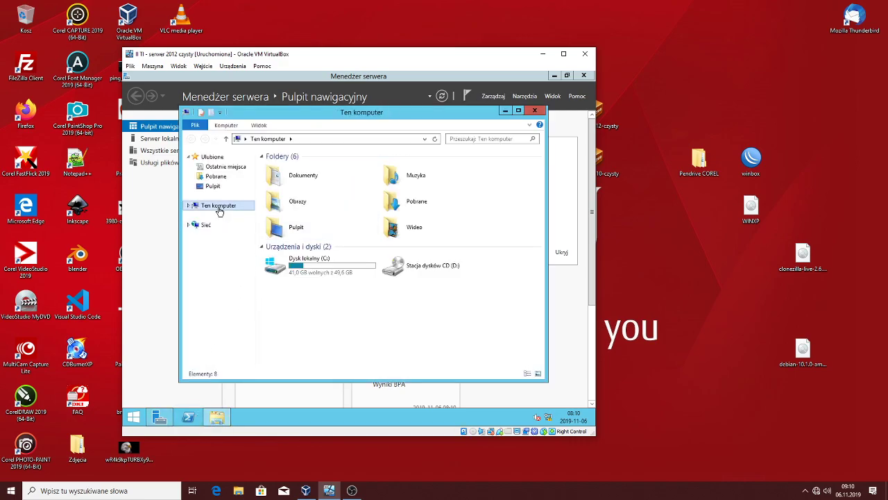
right_click(218, 207)
left_click(249, 316)
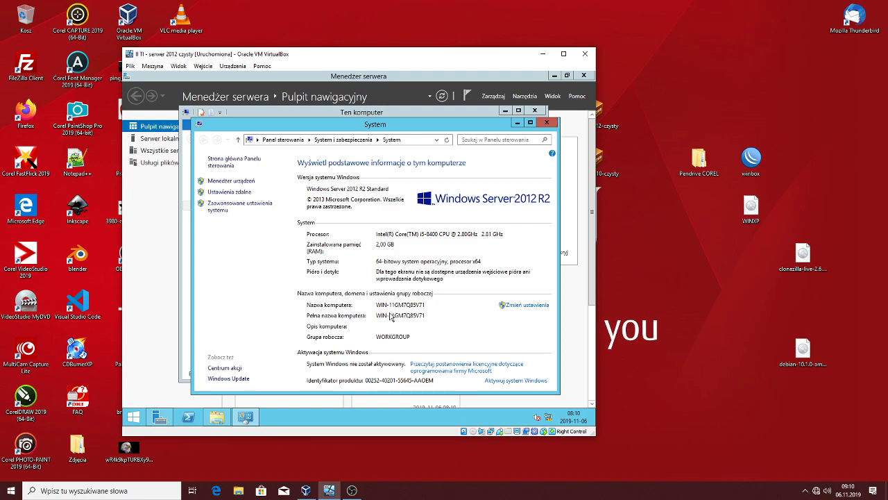
Change the computer name to serwer16 and restart the server immediately
left_click(534, 305)
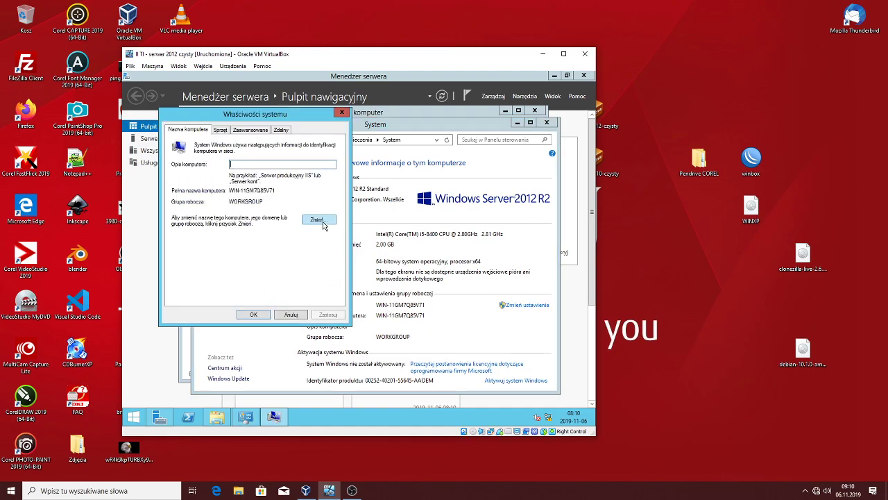
left_click(324, 222)
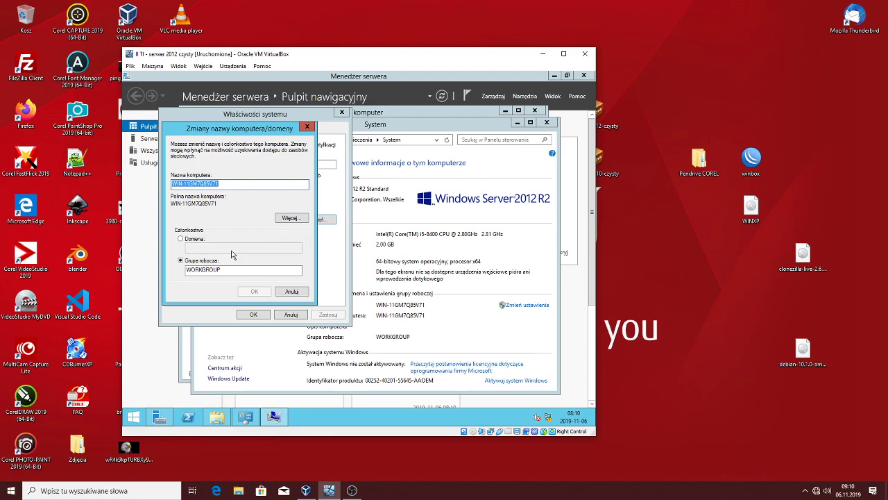
type("serwer16")
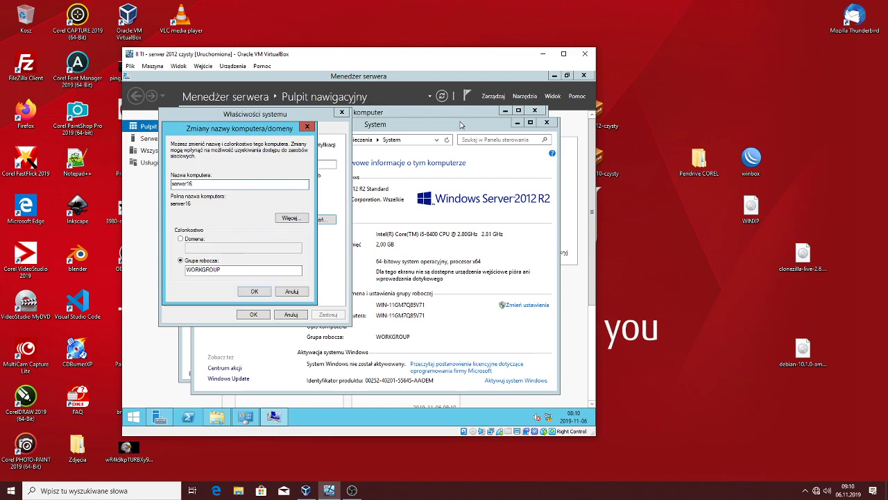
left_click(264, 291)
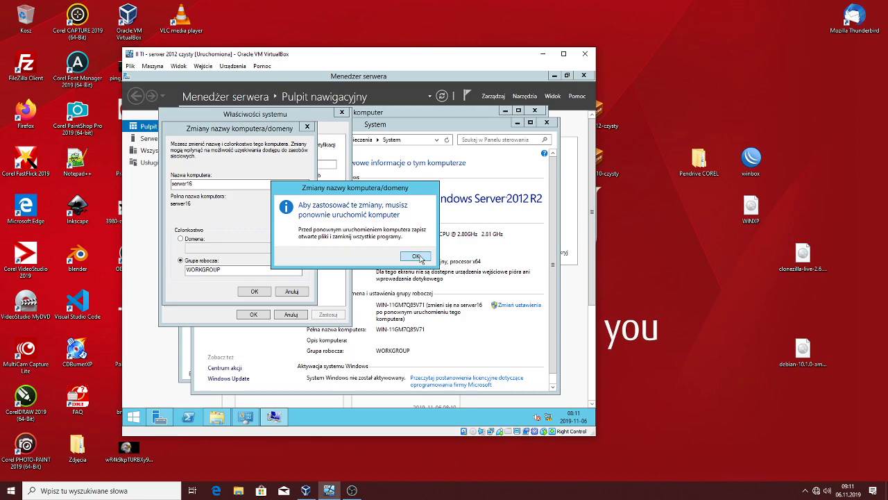
left_click(417, 256)
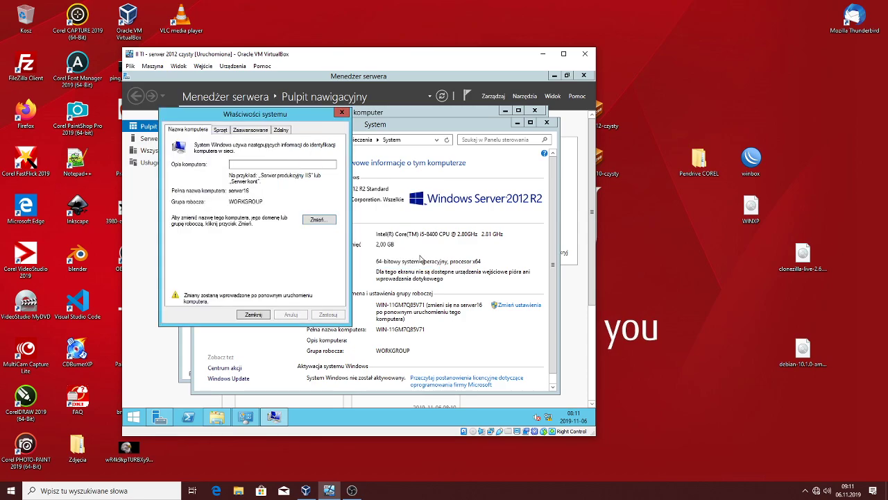
left_click(253, 315)
left_click(336, 261)
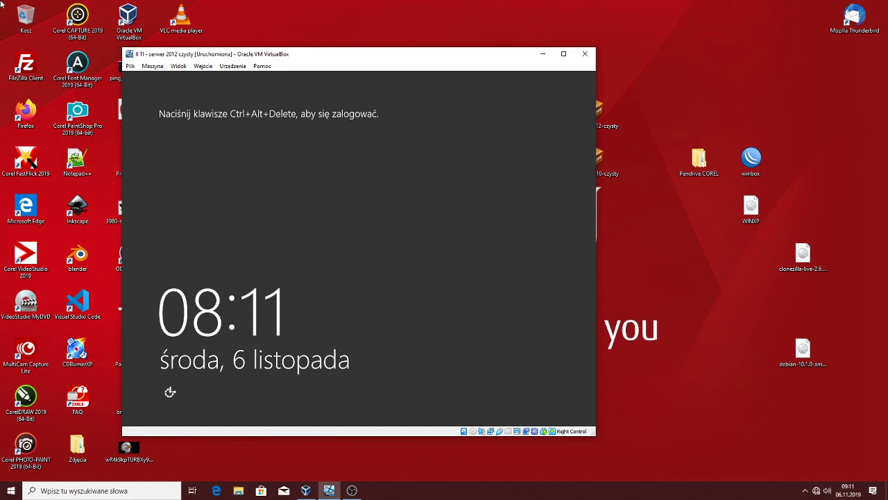
Sign in to the Administrator account with its password from the lock screen
key("ctrl+alt+Delete")
type("********")
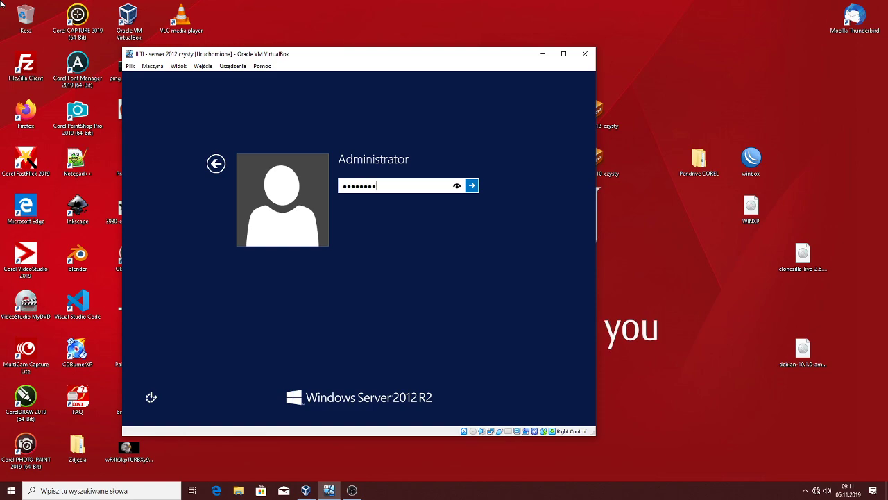
key("Return")
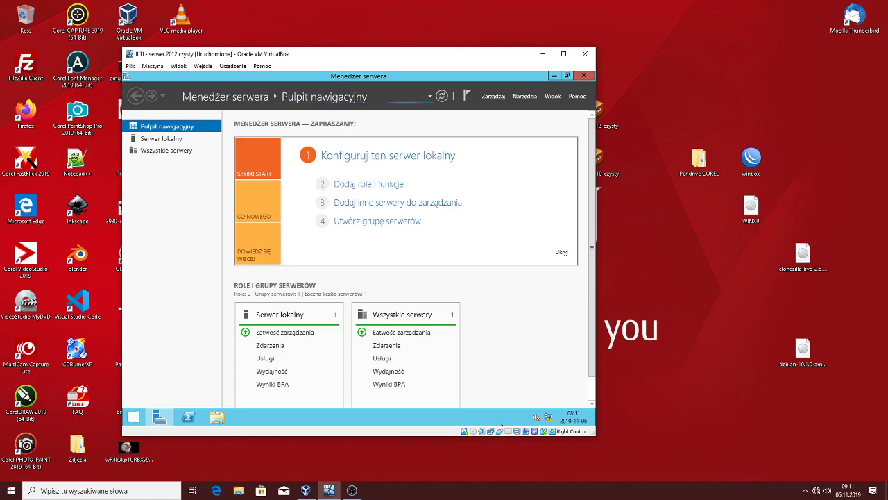
Open the Ethernet adapter's status and review its connection details
right_click(548, 418)
left_click(550, 415)
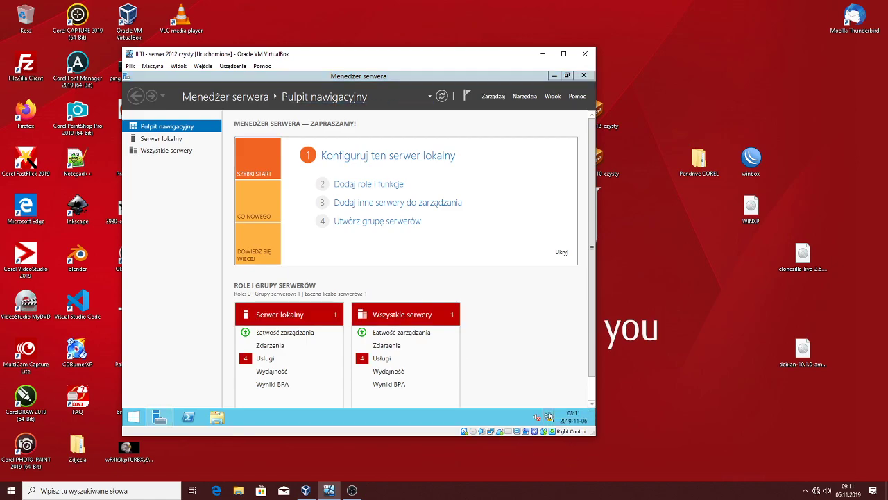
left_click(224, 171)
left_click(257, 179)
double_click(257, 178)
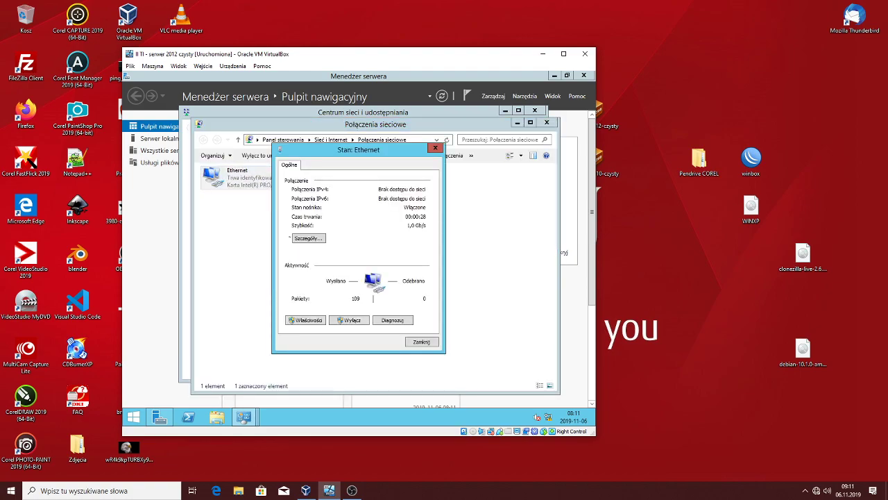
left_click(317, 245)
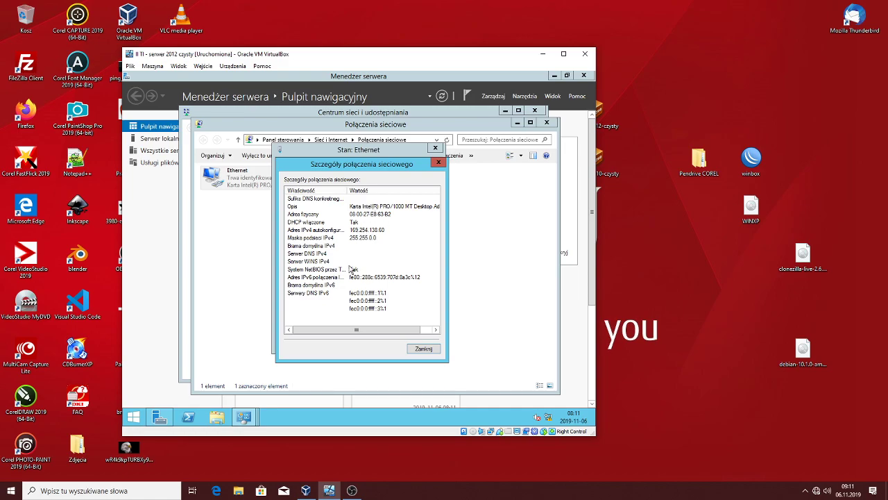
left_click(425, 348)
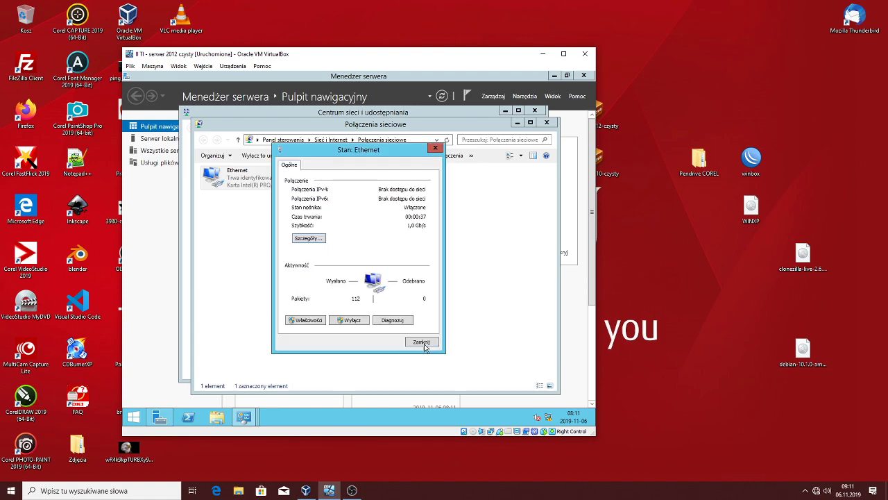
Give Ethernet static IPv4 192.168.5.1 with mask 255.255.255.0, then close the network windows
left_click(311, 321)
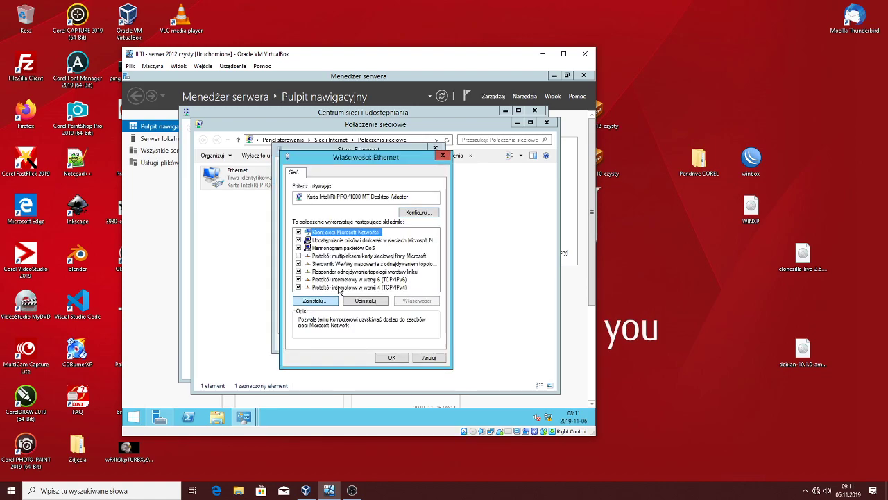
double_click(381, 287)
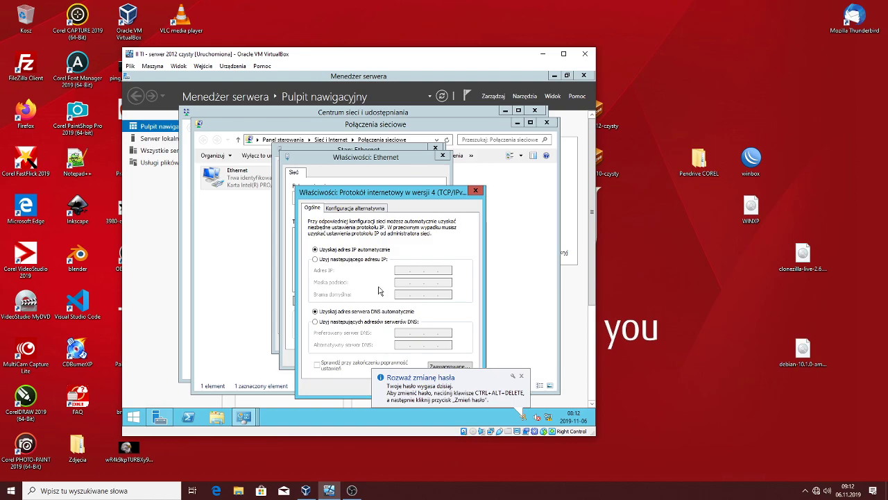
left_click(324, 259)
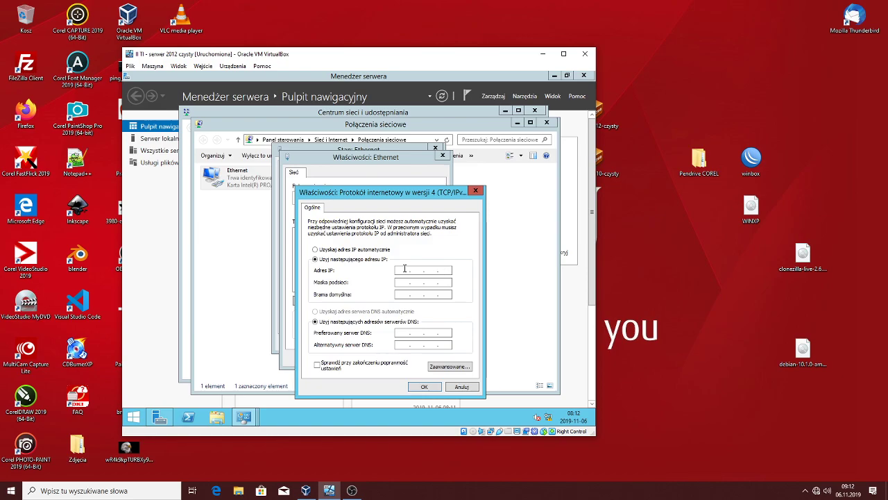
type("192")
key("BackSpace")
type("2 . 168 . 5 . 1")
key("Tab")
left_click(425, 387)
left_click(401, 359)
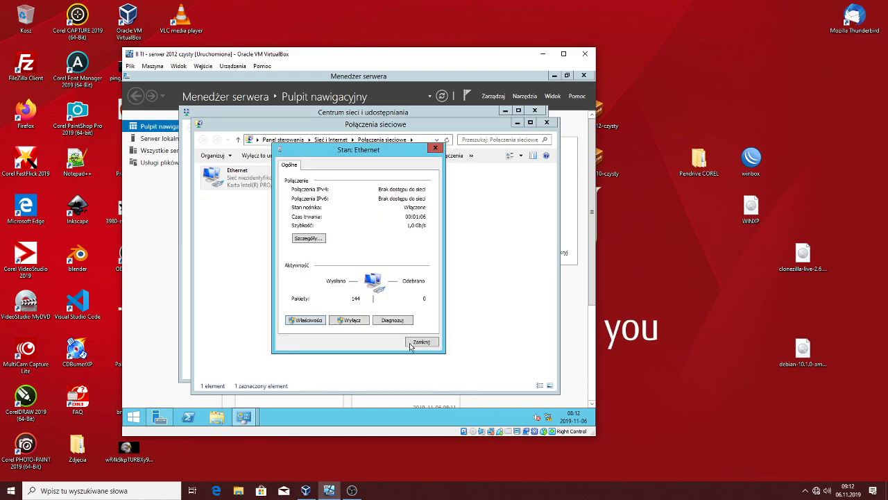
left_click(420, 343)
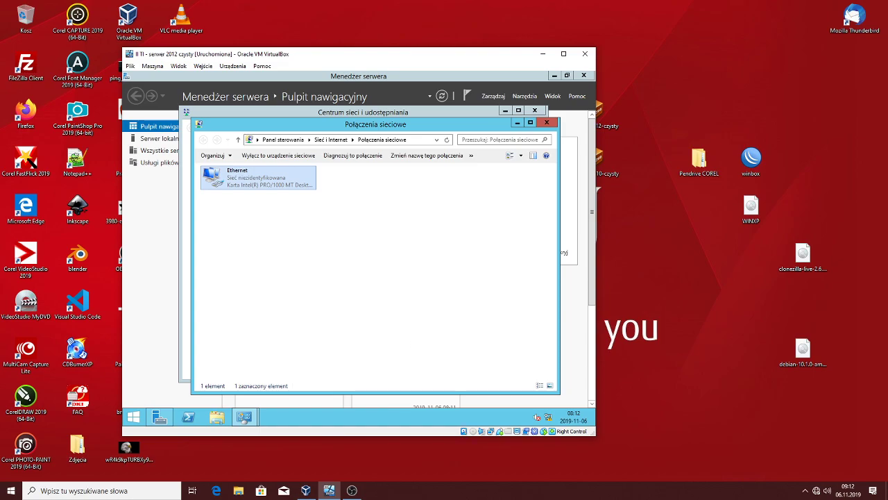
left_click(546, 123)
left_click(534, 111)
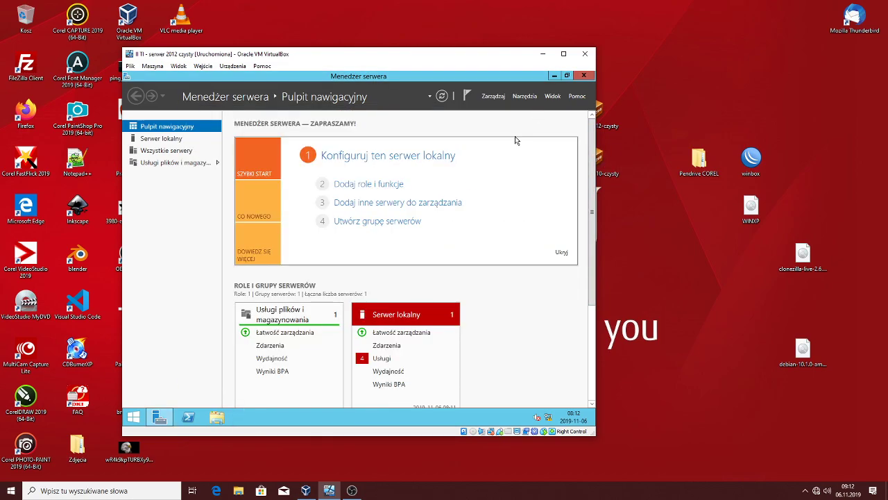
Preview the first pages of the Add Roles and Features wizard, then close it and Server Manager
left_click(367, 183)
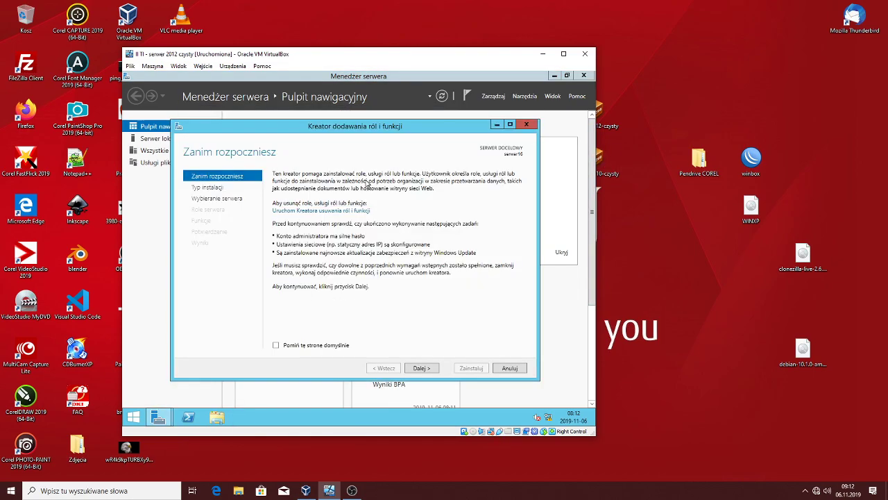
left_click(416, 368)
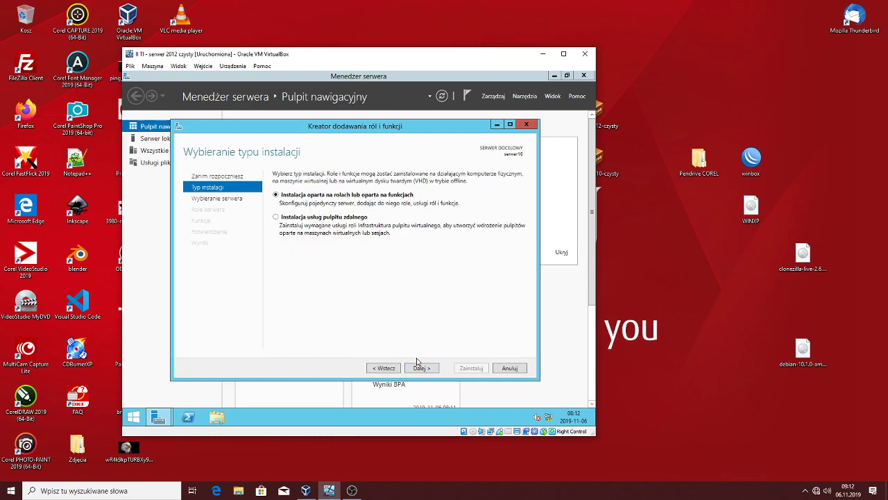
left_click(419, 368)
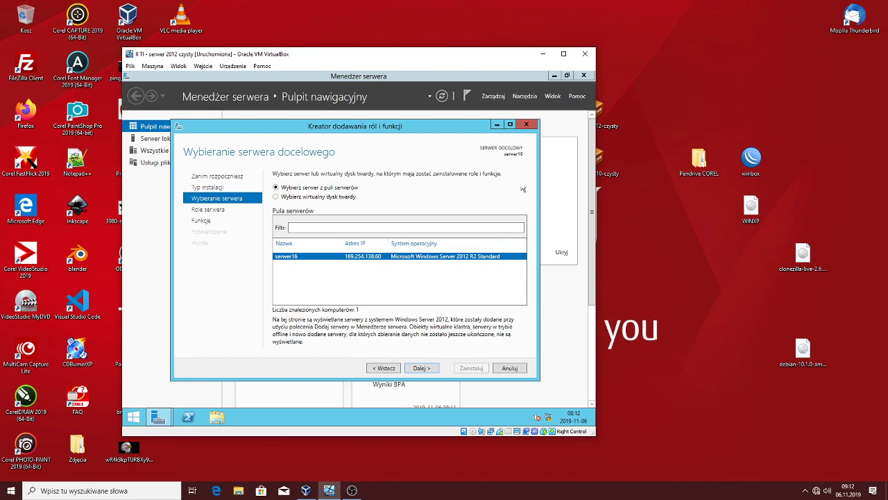
left_click(526, 124)
left_click(584, 76)
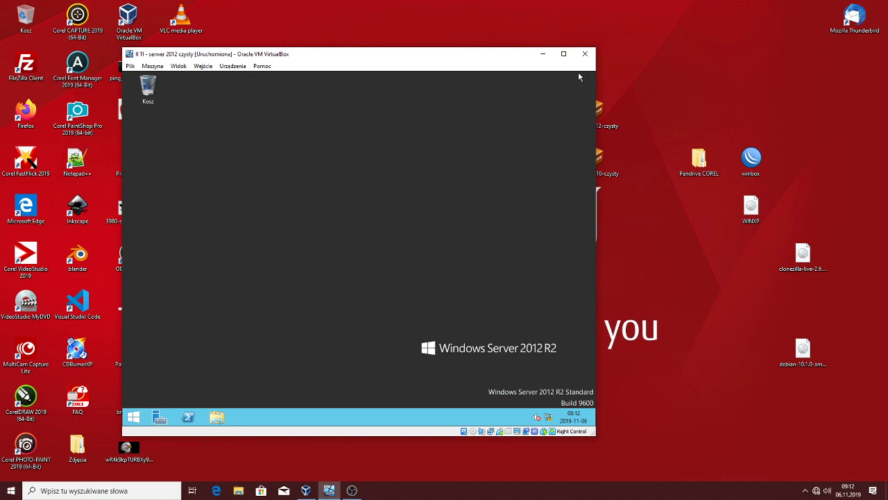
Launch the Add Roles and Features wizard with role-based installation targeting serwer16
left_click(159, 414)
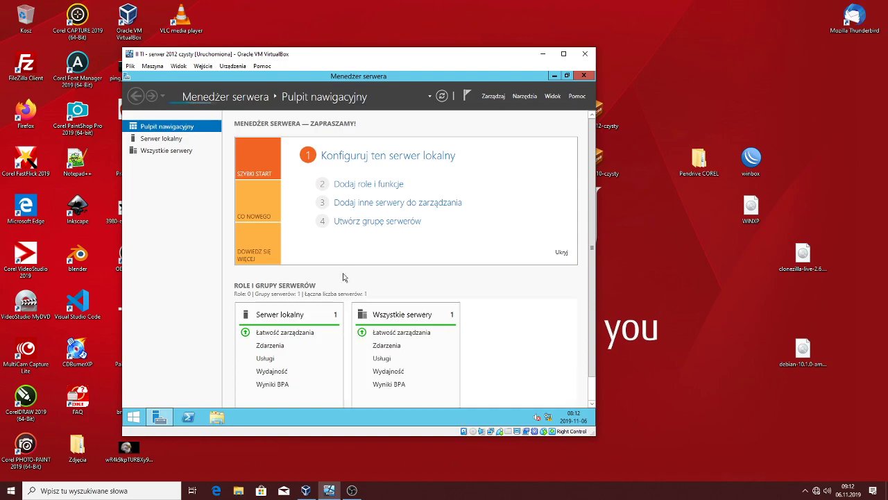
left_click(366, 185)
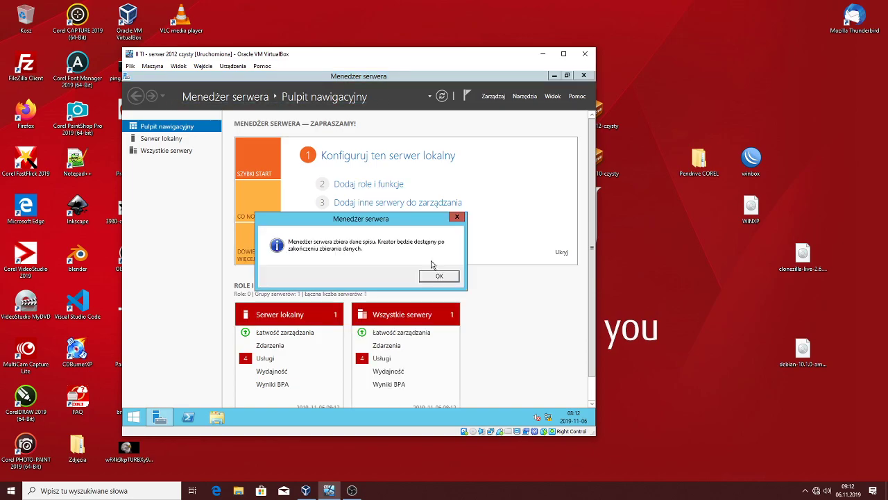
left_click(435, 276)
left_click(382, 189)
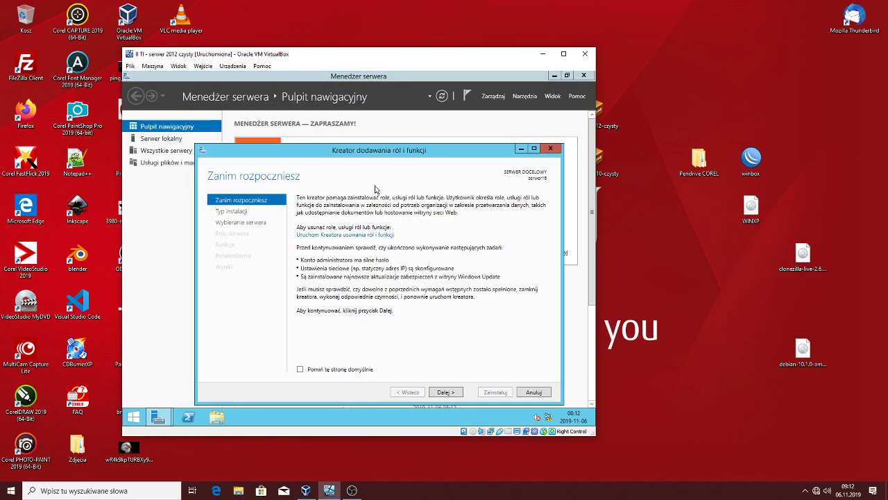
left_click(443, 393)
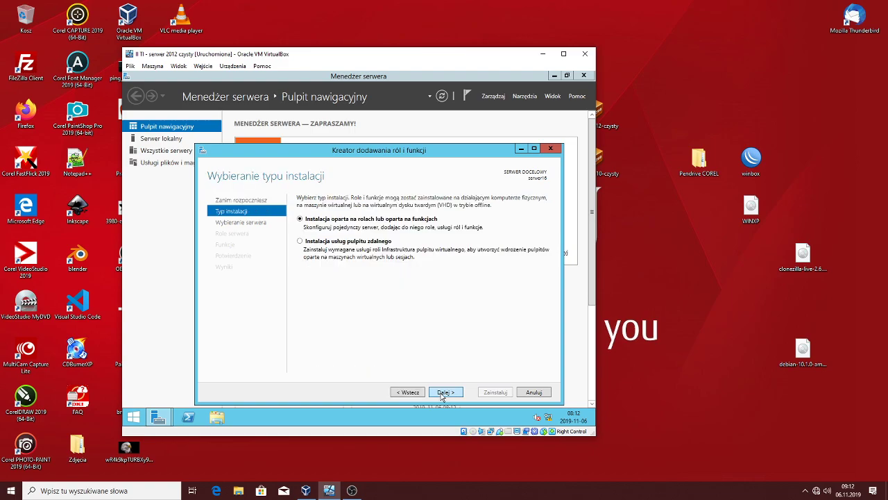
left_click(442, 394)
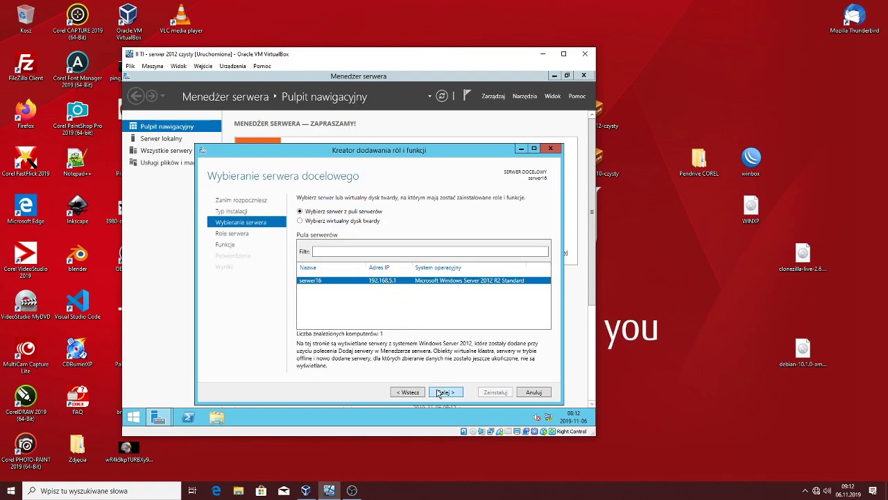
left_click(442, 393)
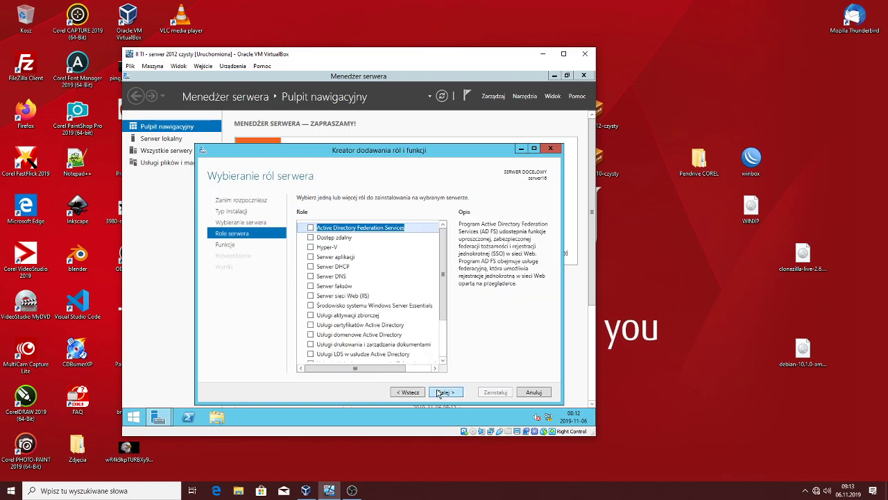
Select DHCP Server and Active Directory Domain Services with their required features and install them
left_click(310, 267)
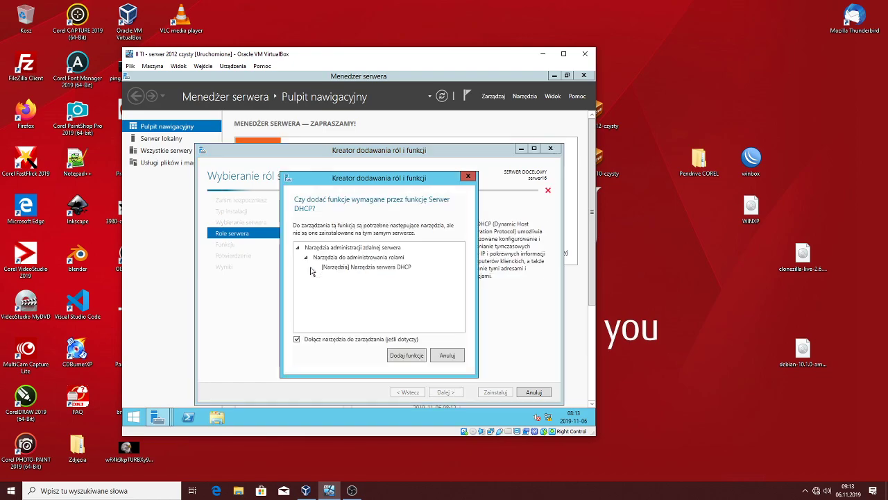
left_click(406, 355)
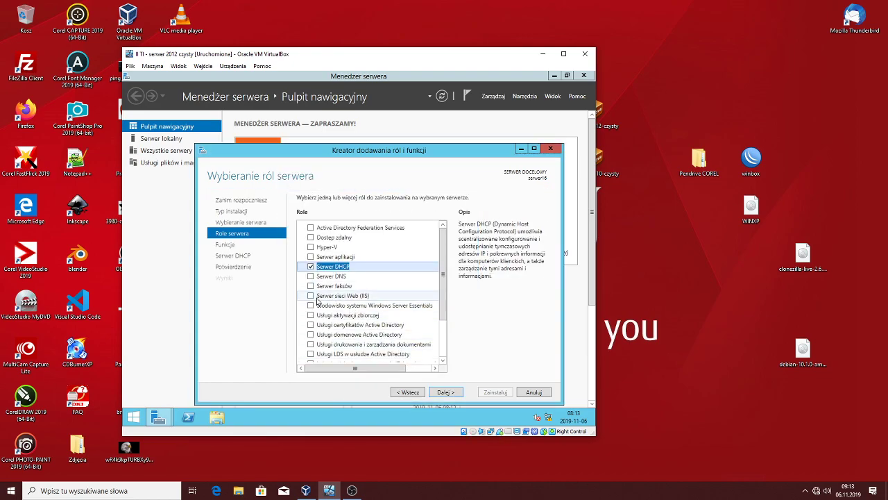
left_click(310, 335)
left_click(405, 360)
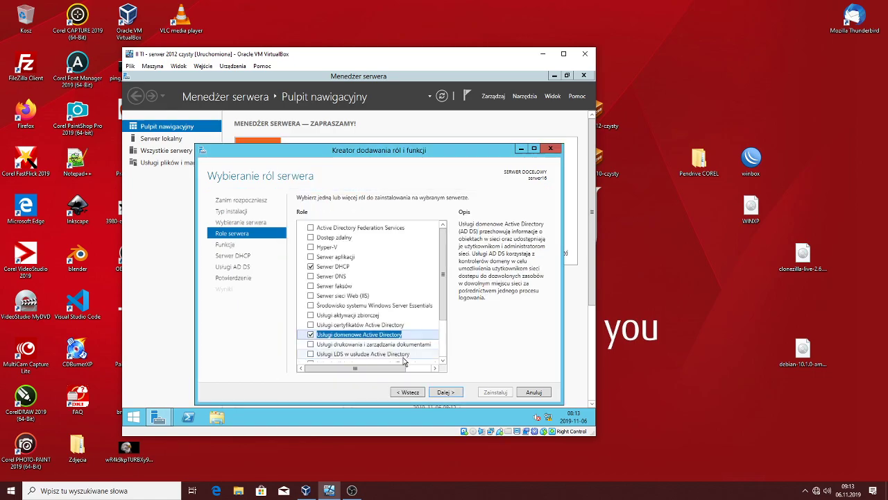
left_click(455, 392)
left_click(455, 392)
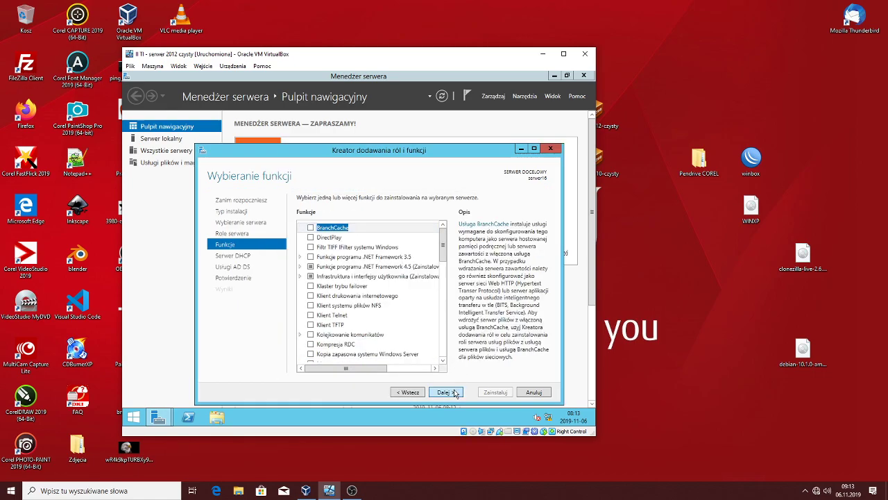
left_click(454, 392)
left_click(455, 392)
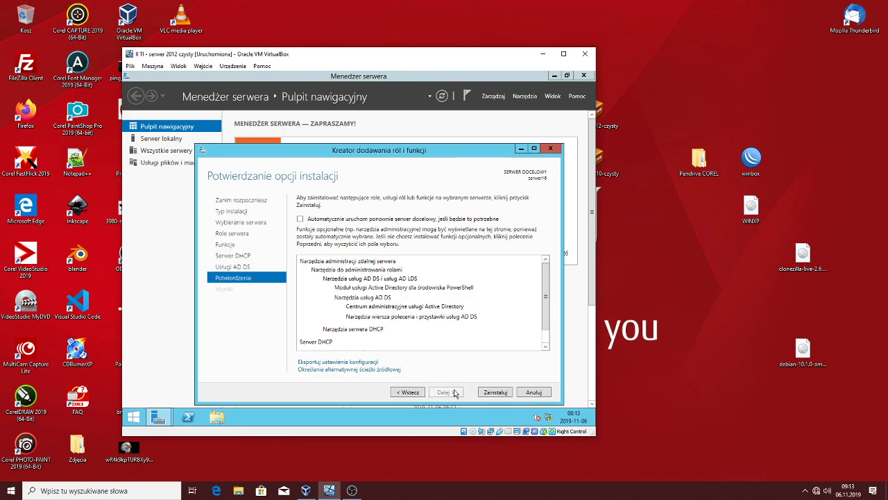
left_click(495, 392)
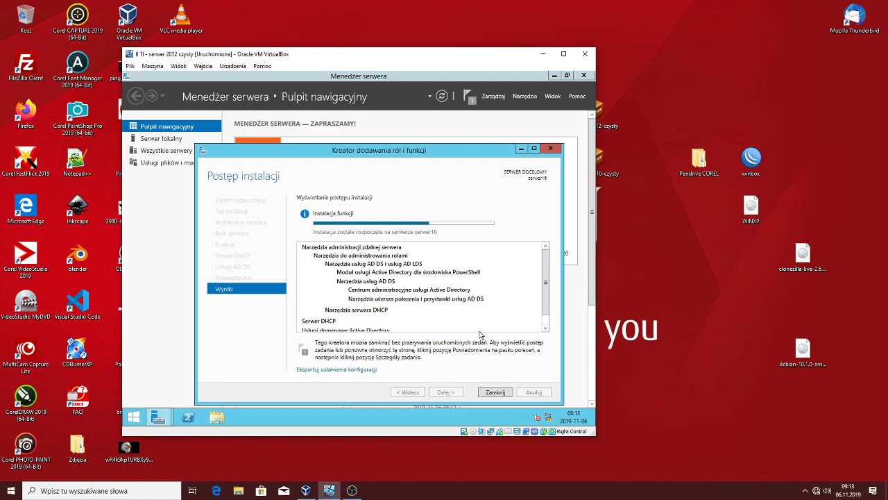
Close the Add Roles and Features wizard while the installation runs
left_click(496, 392)
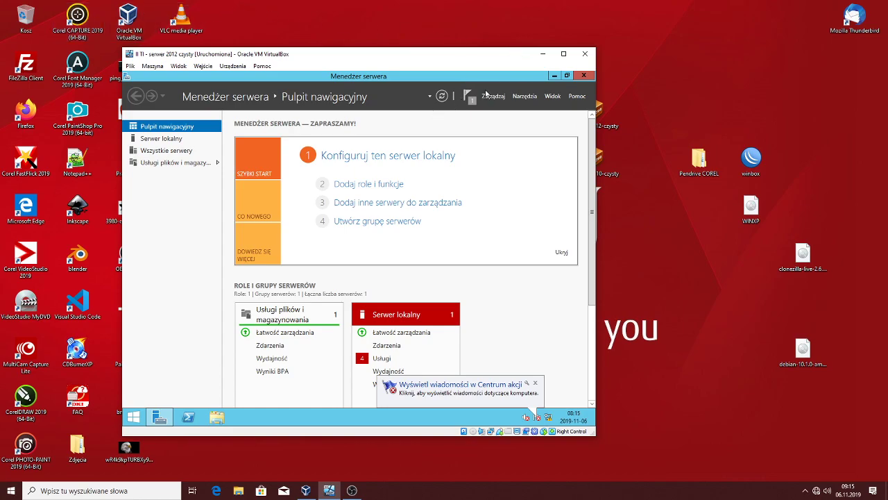
left_click(467, 96)
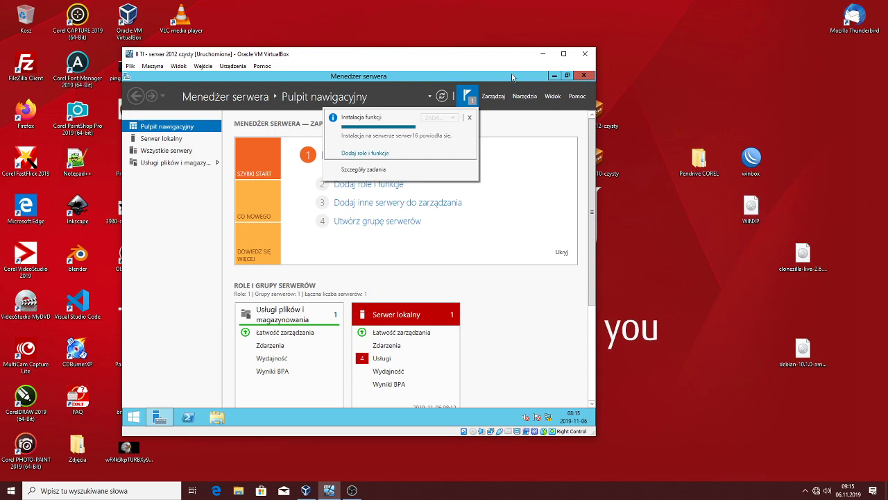
left_click(529, 154)
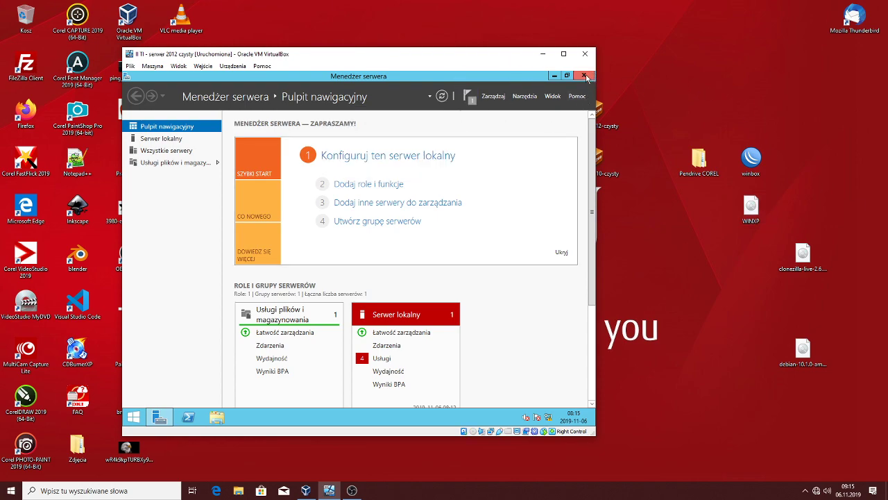
Close and reopen Server Manager so the dashboard shows the DHCP and AD DS roles
left_click(585, 76)
left_click(160, 416)
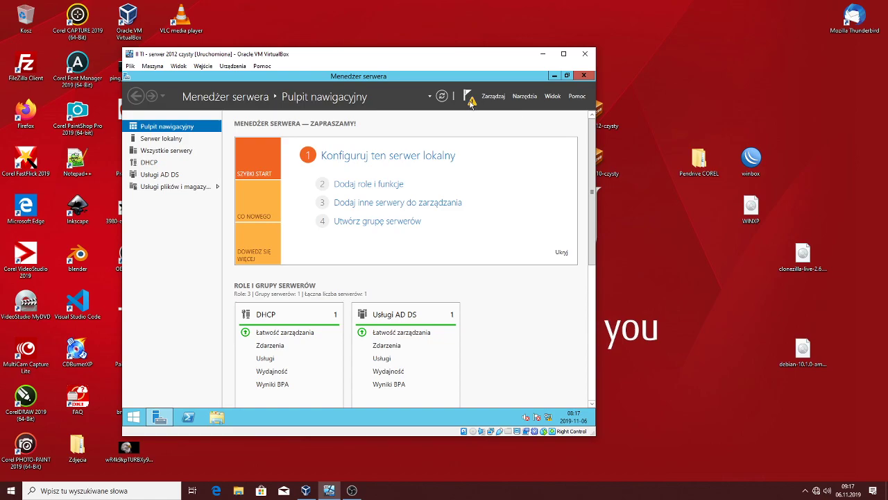
Start promoting the server to a domain controller in a new forest named egzamin.local
left_click(472, 103)
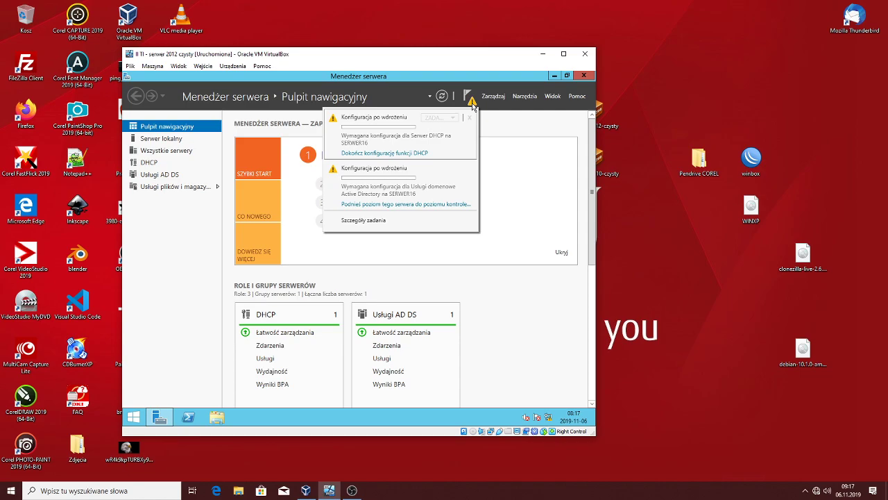
left_click(438, 204)
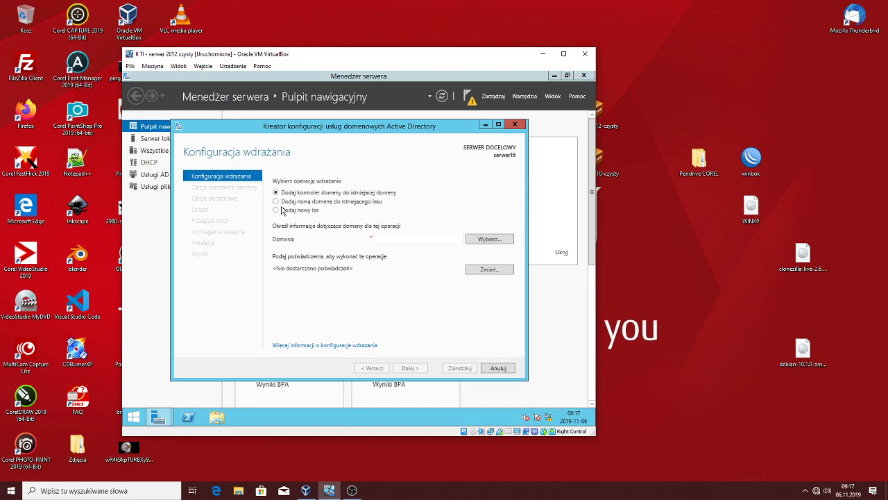
left_click(279, 209)
left_click(379, 238)
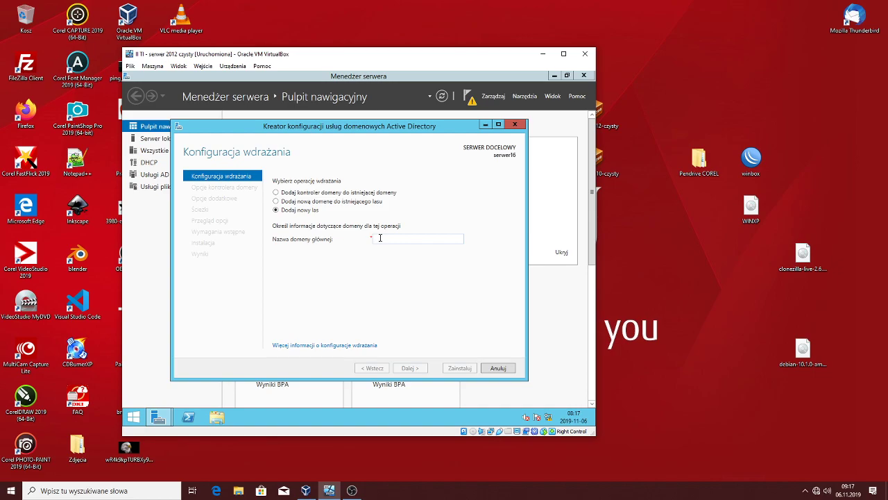
type("egzamin")
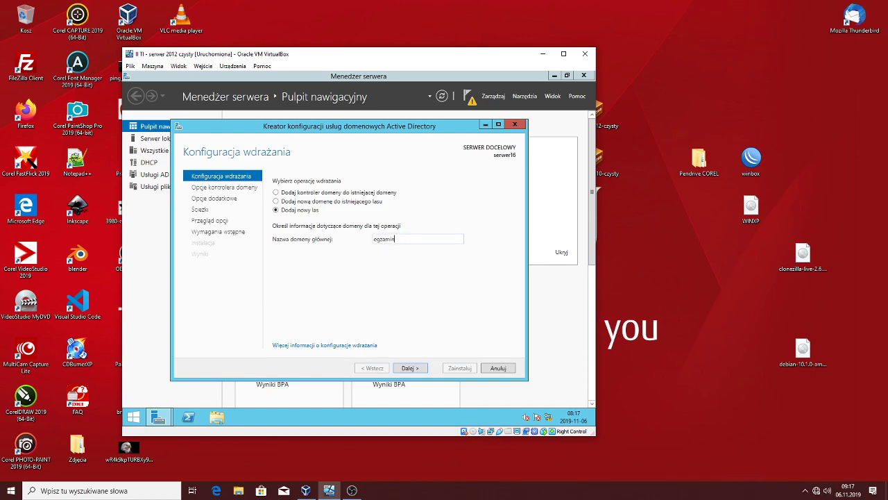
type(".local")
Enter and confirm the DSRM password, then continue past DNS Options to Additional Options
left_click(417, 370)
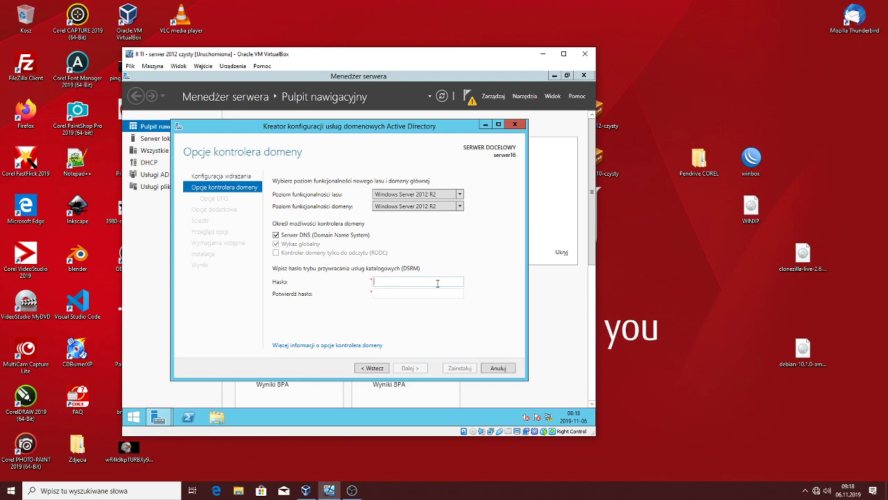
type("••••••••")
key("Tab")
type("••••••••")
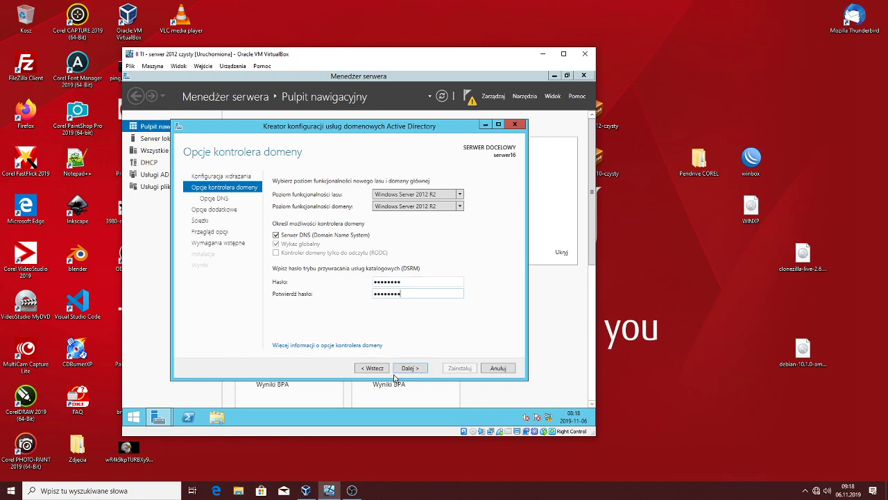
left_click(410, 369)
left_click(410, 368)
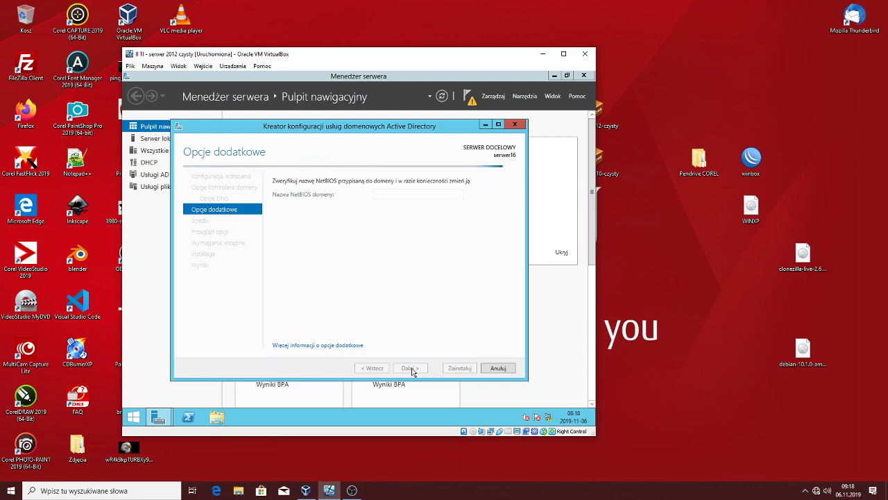
Keep the default NetBIOS name and NTDS/SYSVOL paths, then begin the AD DS installation
left_click(410, 369)
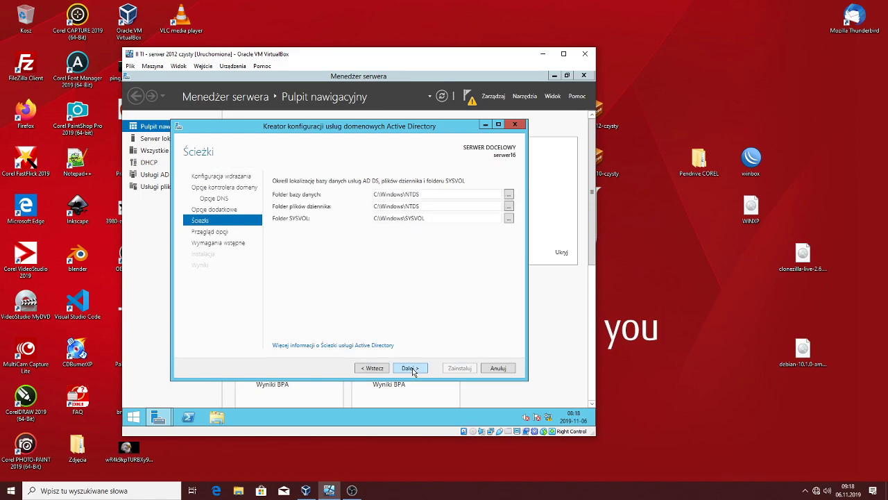
left_click(412, 370)
left_click(414, 371)
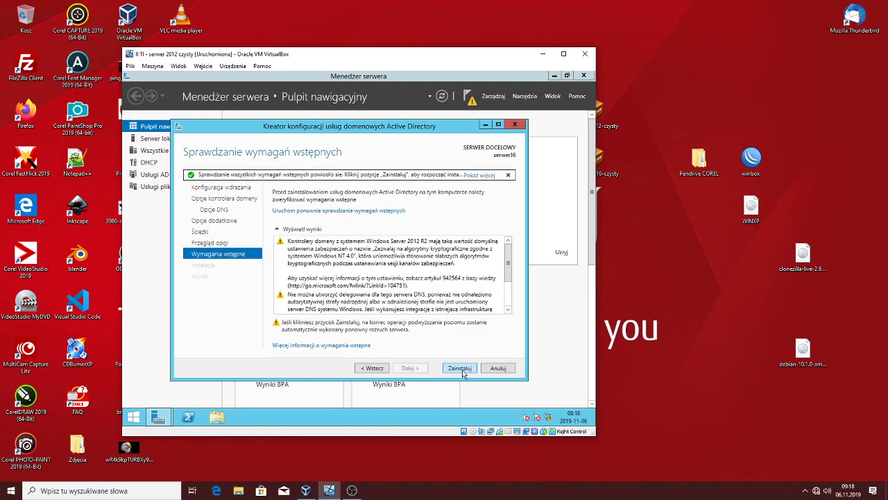
left_click(463, 373)
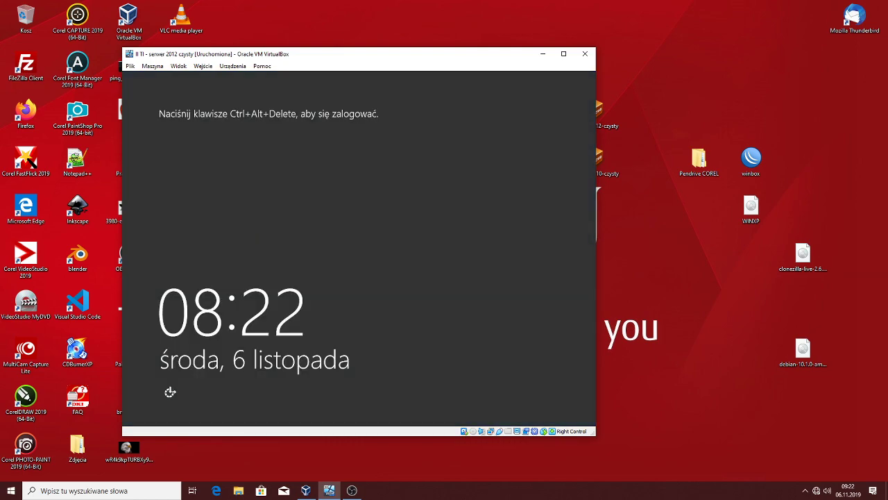
Sign in as Administrator with the current password and set a new confirmed password
key("ctrl+alt+Delete")
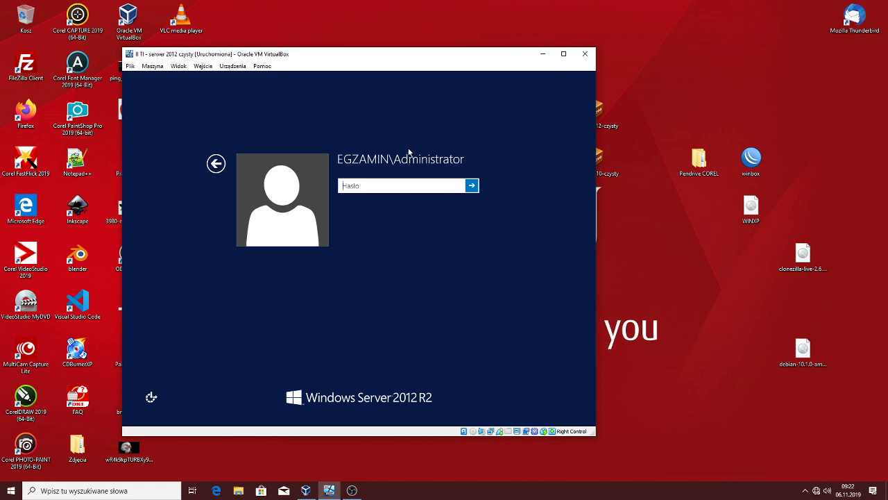
type("********")
key("Return")
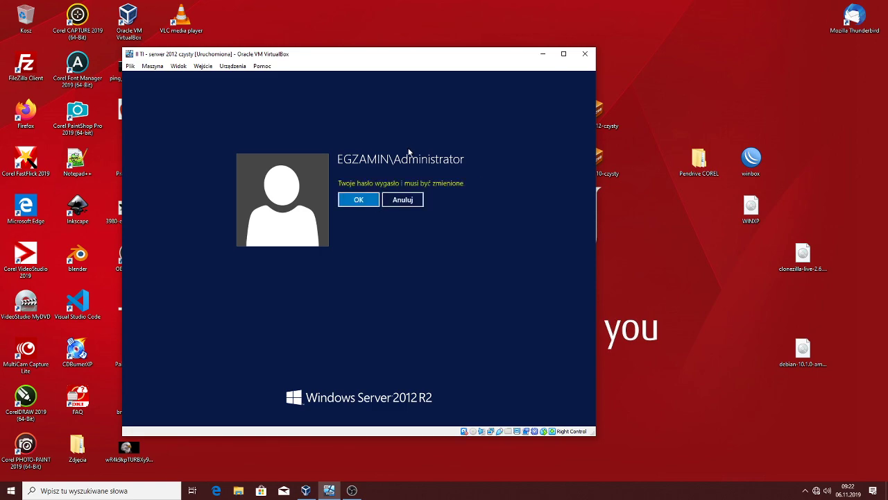
key("Return")
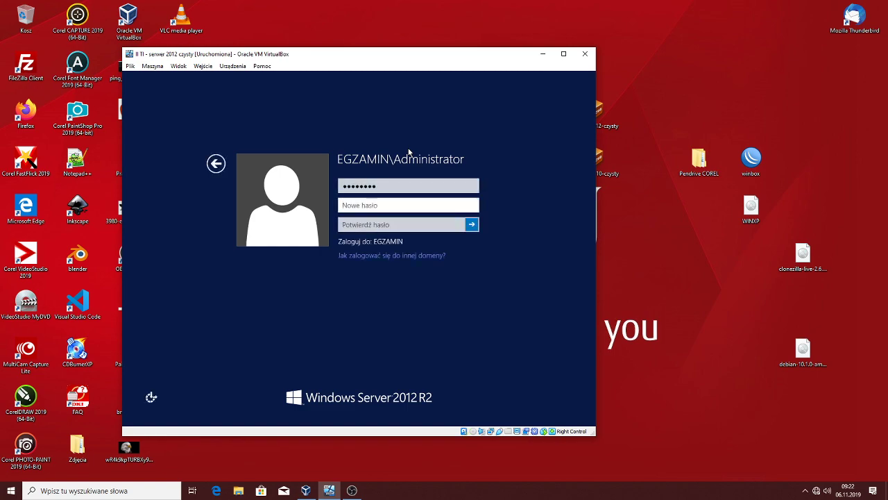
type("*******")
key("Tab")
type("*******")
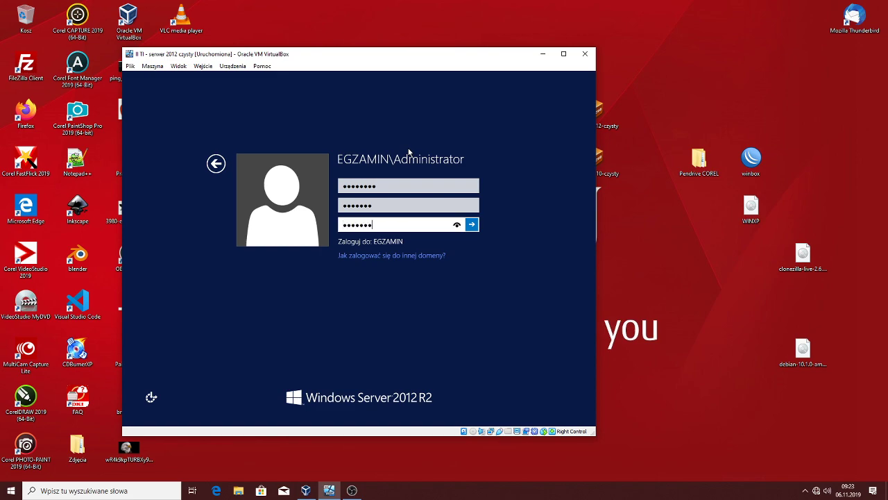
key("Return")
left_click(350, 200)
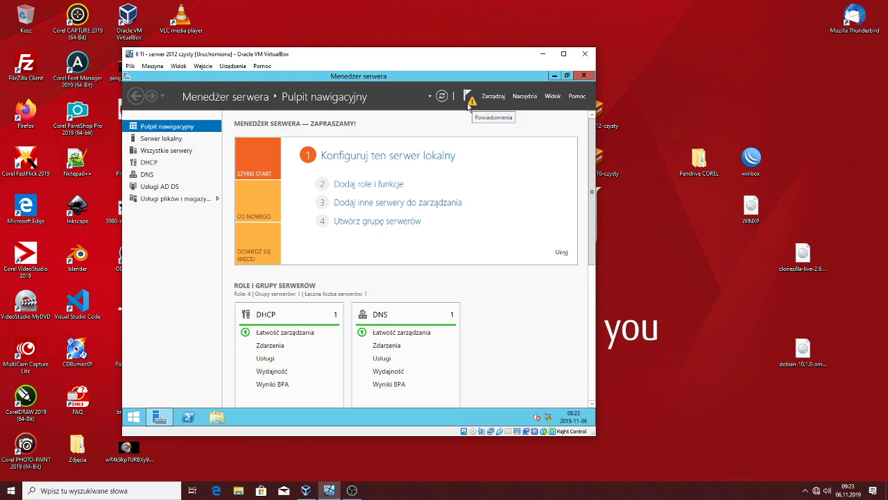
Show the notification that the DHCP Server on SERWER16 needs post-deployment configuration
left_click(470, 101)
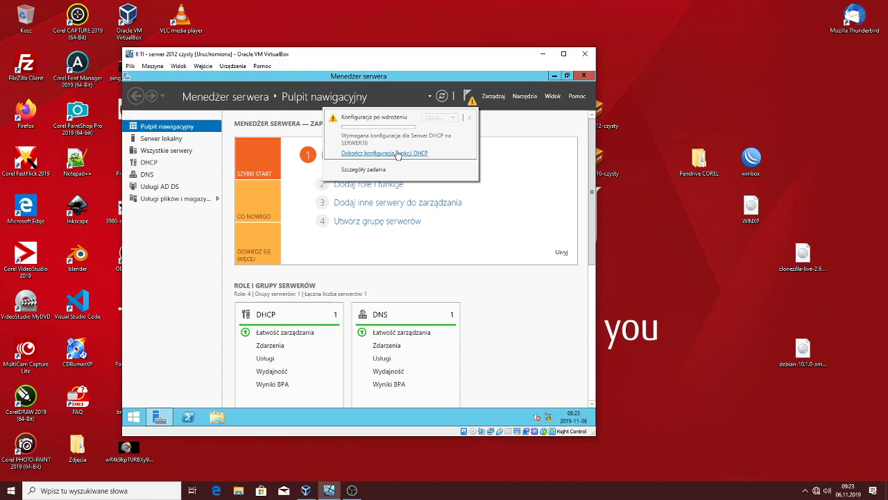
Complete the DHCP post-deployment wizard, authorizing the server in AD DS with current credentials
left_click(397, 153)
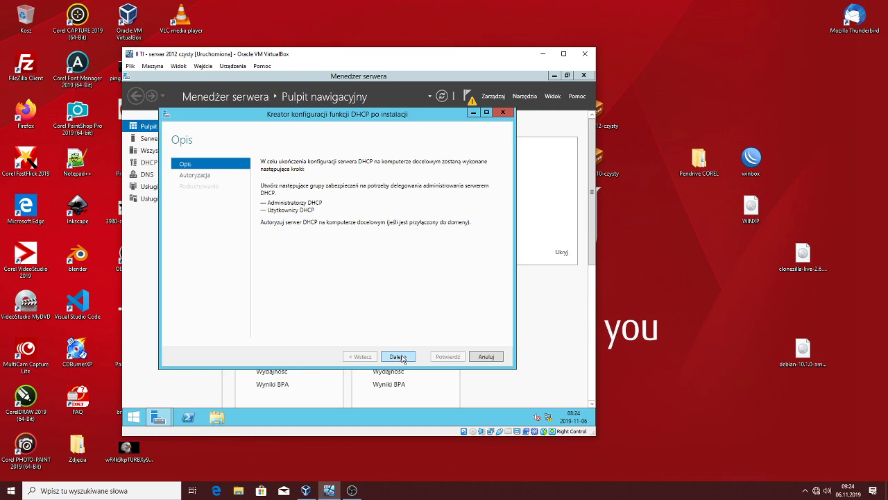
left_click(399, 356)
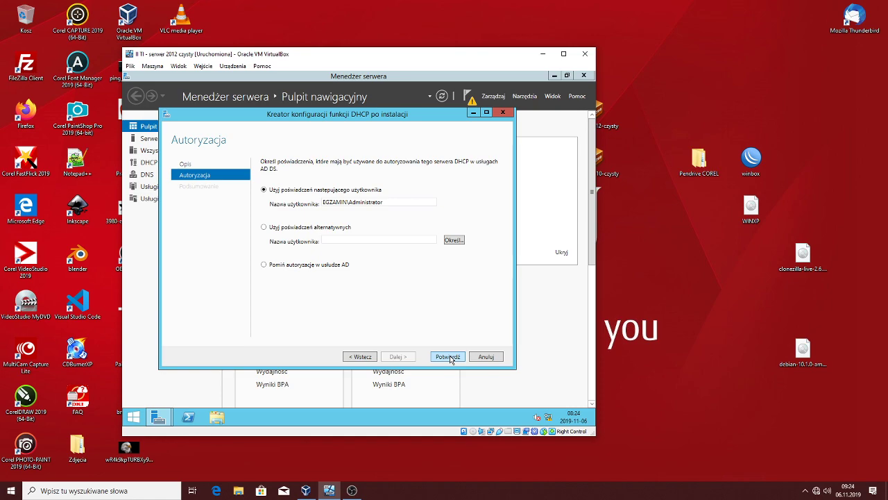
left_click(450, 357)
left_click(448, 357)
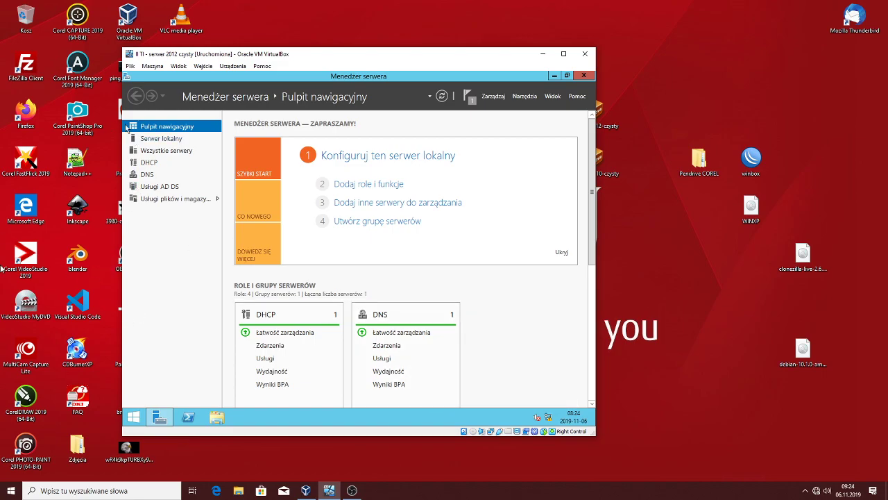
Open the DHCP Manager console for SERWER16 from Server Manager's DHCP page
left_click(150, 164)
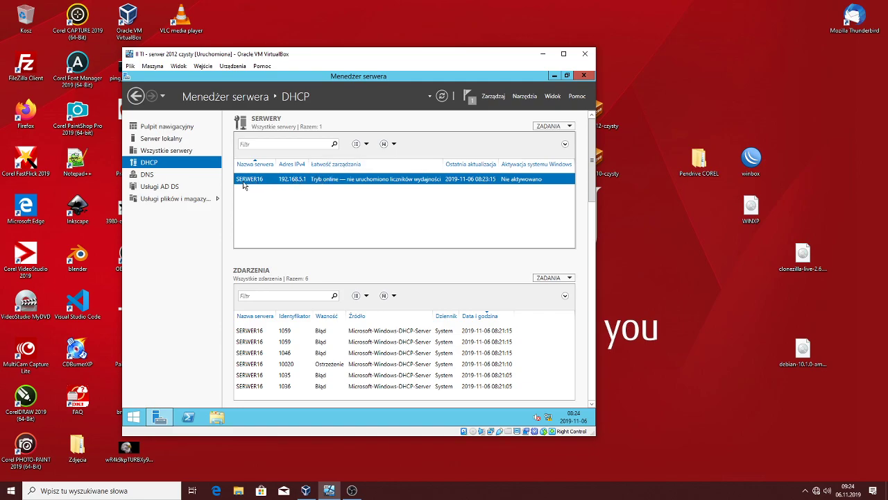
right_click(287, 182)
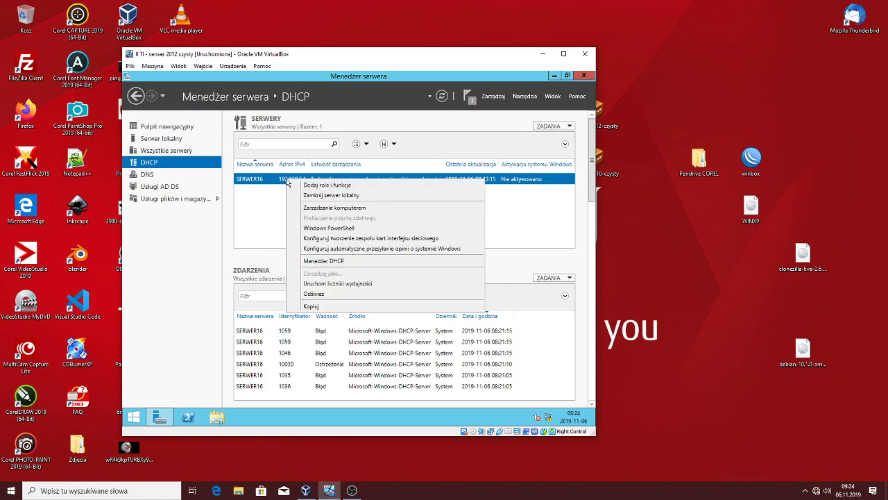
left_click(318, 259)
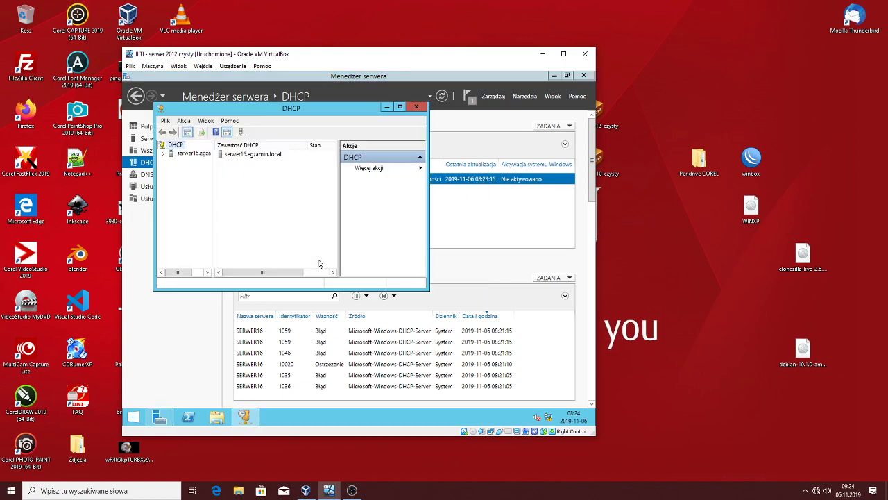
Maximize the DHCP console in full-screen VM, expand the server and IPv4, then minimize it
left_click(399, 107)
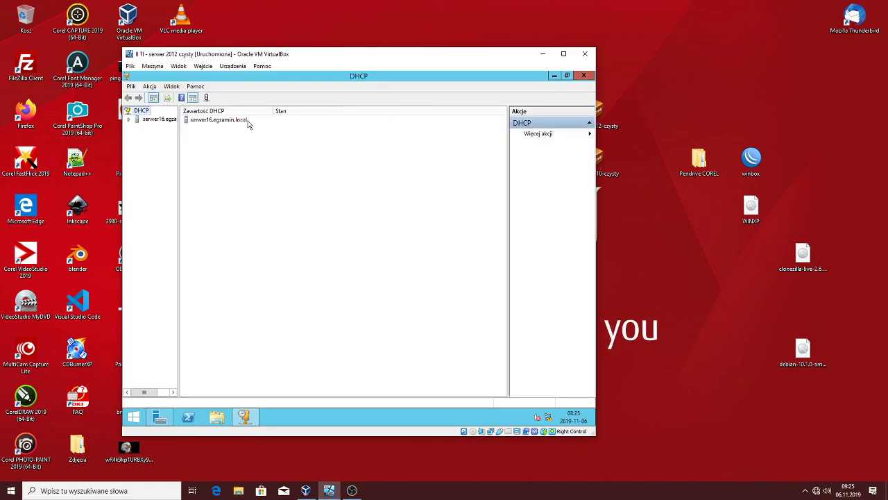
key("ctrl+f")
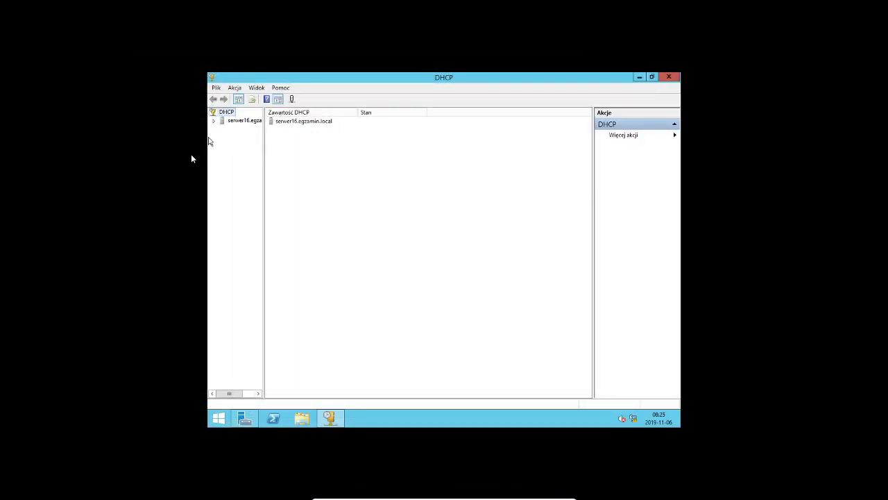
left_click(215, 120)
double_click(241, 130)
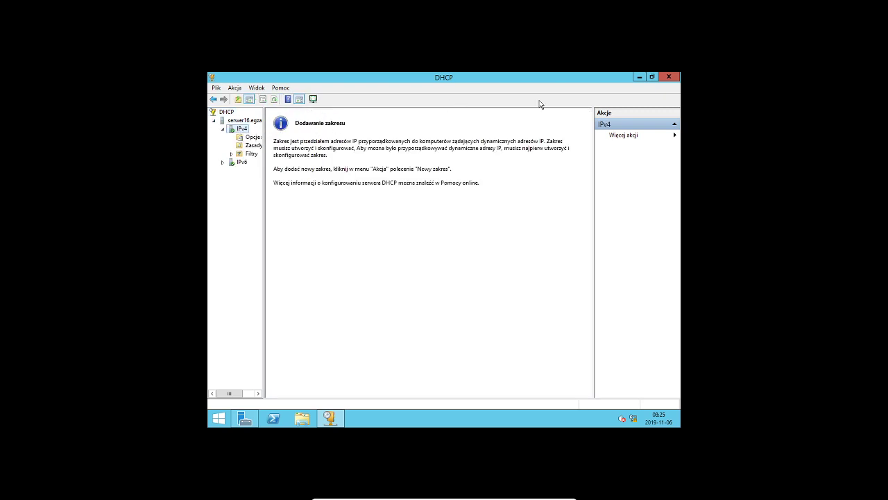
left_click(639, 77)
Change the guest display resolution from 1024 × 768 to 1280 × 1024 and keep it
left_click(639, 77)
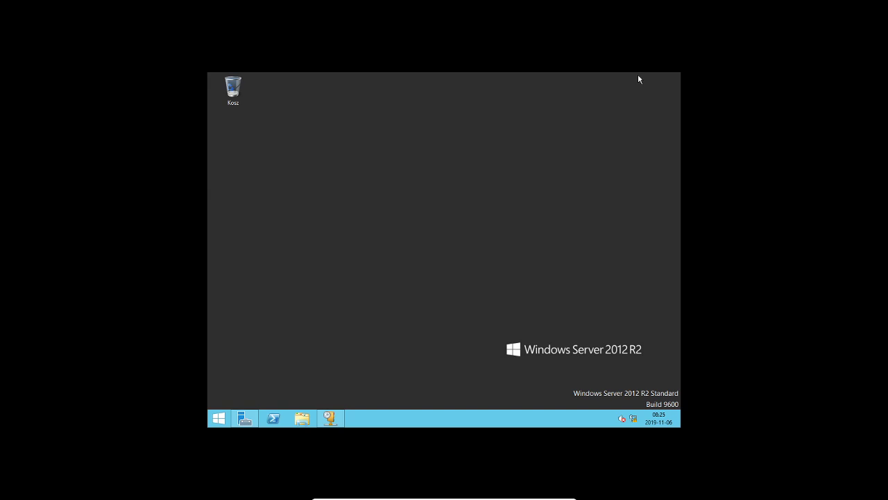
right_click(428, 143)
left_click(465, 217)
left_click(401, 243)
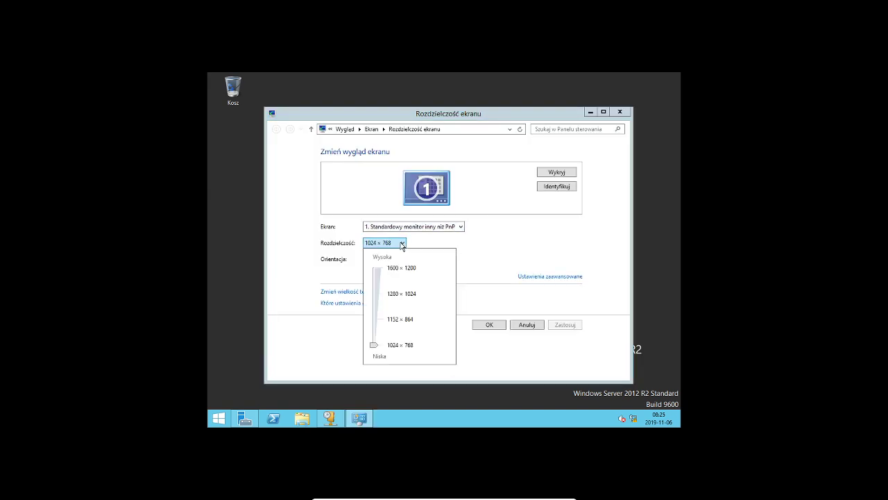
left_click(375, 299)
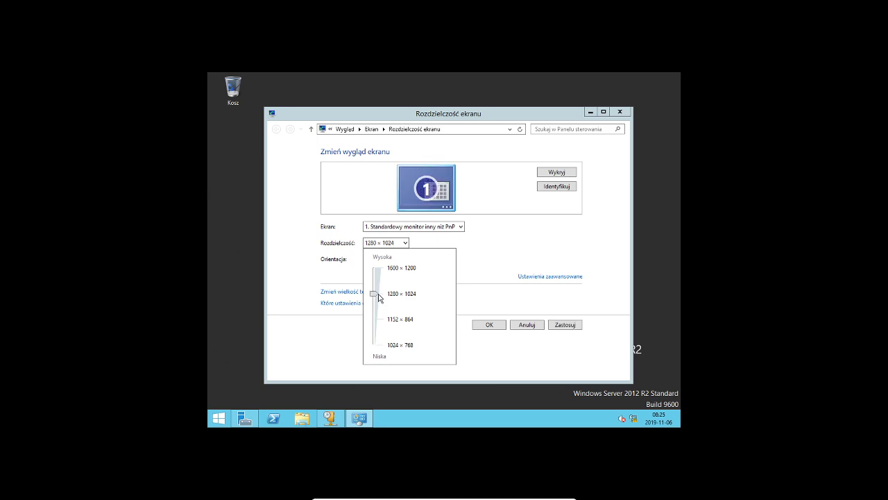
left_click(485, 321)
left_click(489, 324)
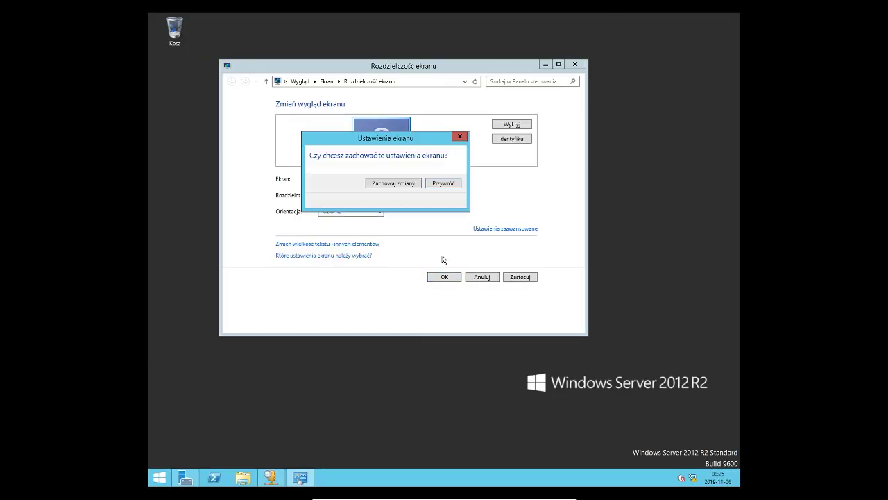
left_click(395, 184)
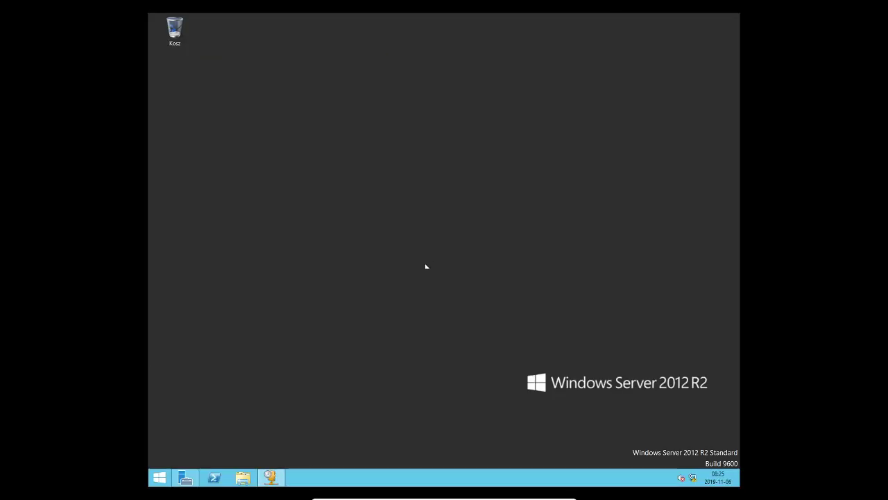
Start a new IPv4 scope named 'sieci' with description 'firmowa'
left_click(270, 478)
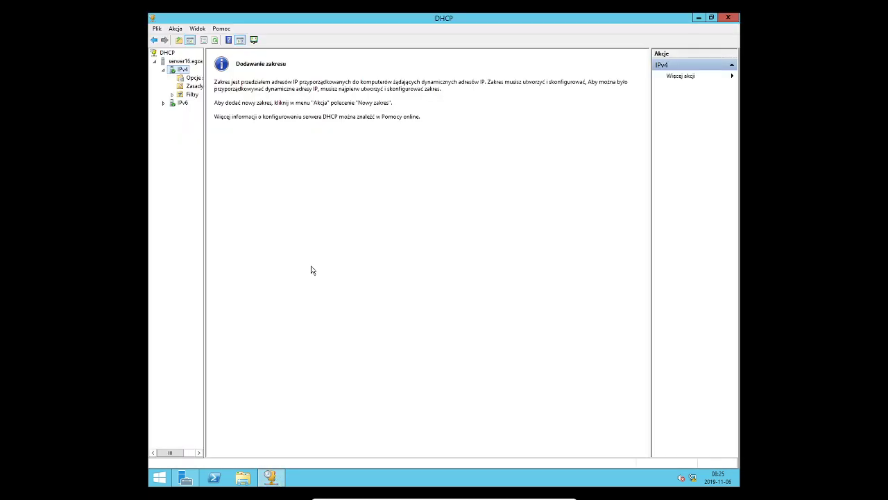
right_click(181, 73)
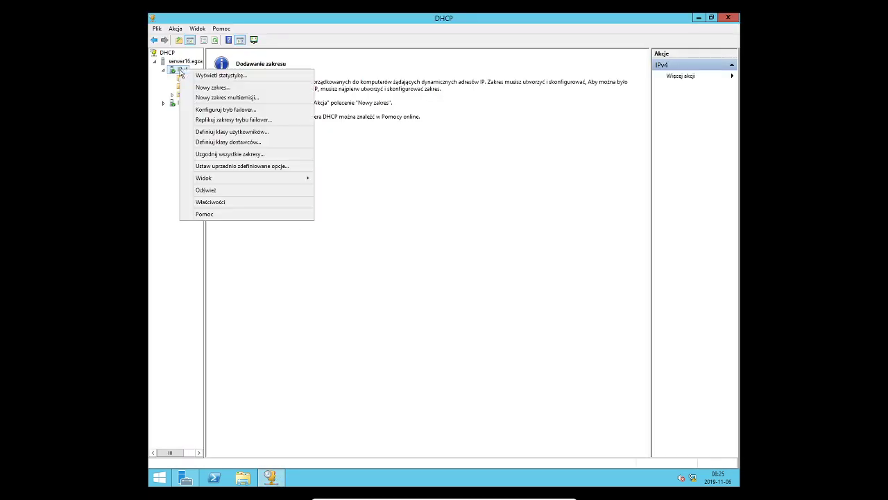
left_click(211, 87)
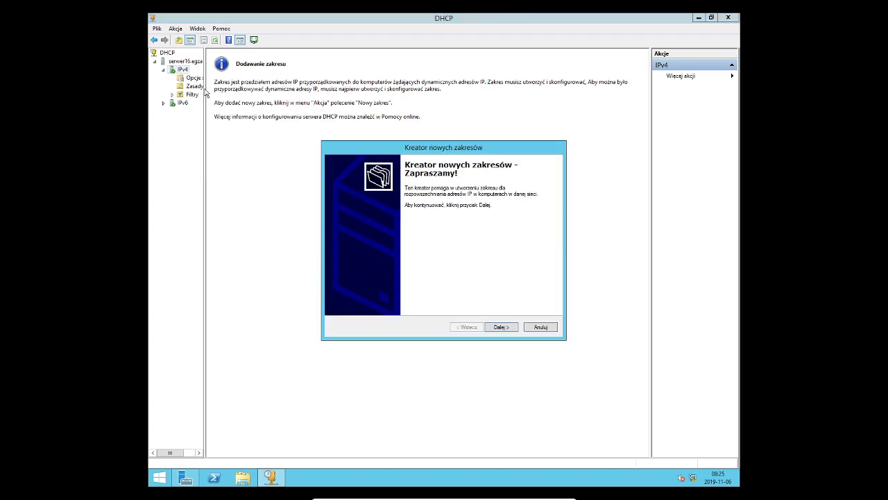
left_click(500, 327)
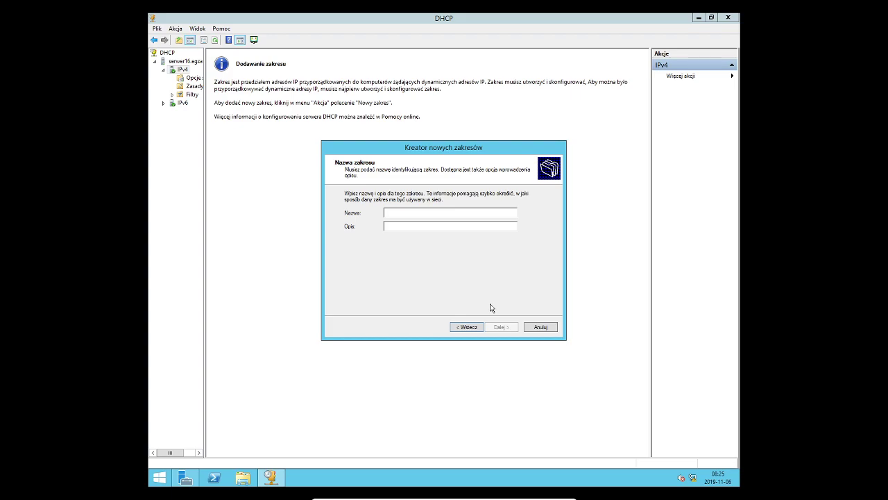
type("sieci")
type("firmowa")
Enter 192.168.5.10 as the scope's starting IP address
left_click(507, 329)
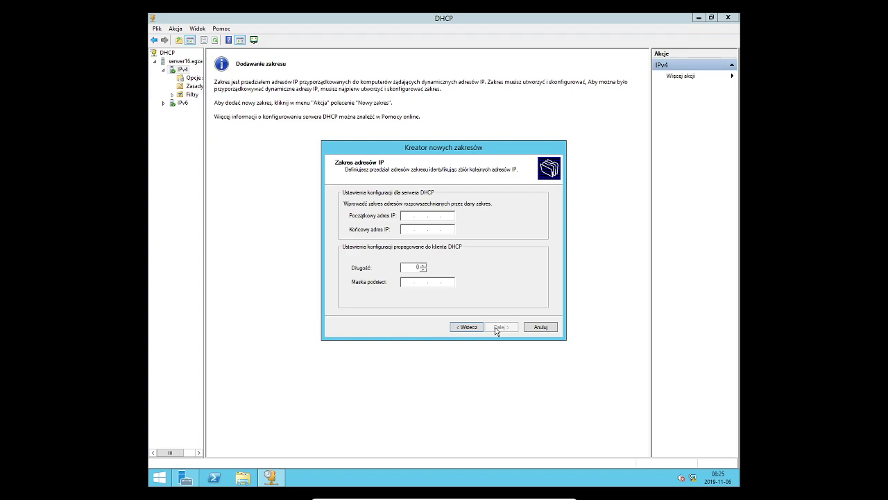
type("192 . 168 . 5 . 1")
type("0")
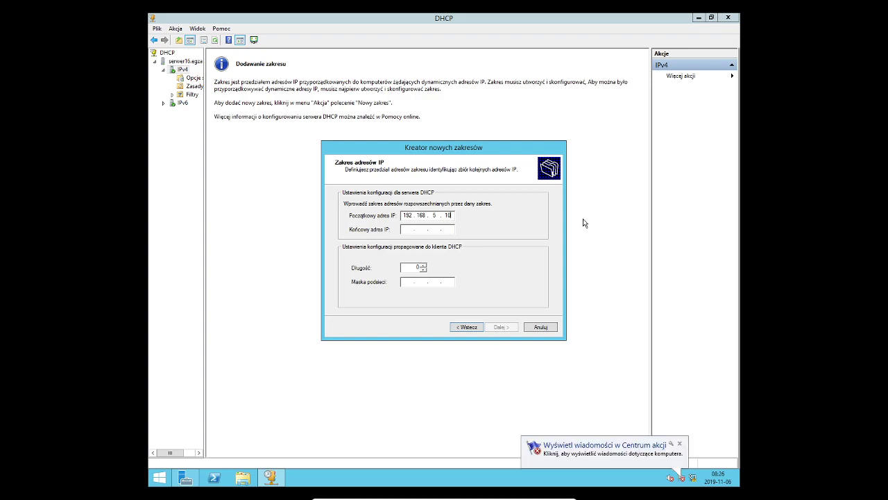
key("Tab")
Correct the subnet mask to 255.255.255.0 and set the ending IP to 192.168.5.20
double_click(432, 282)
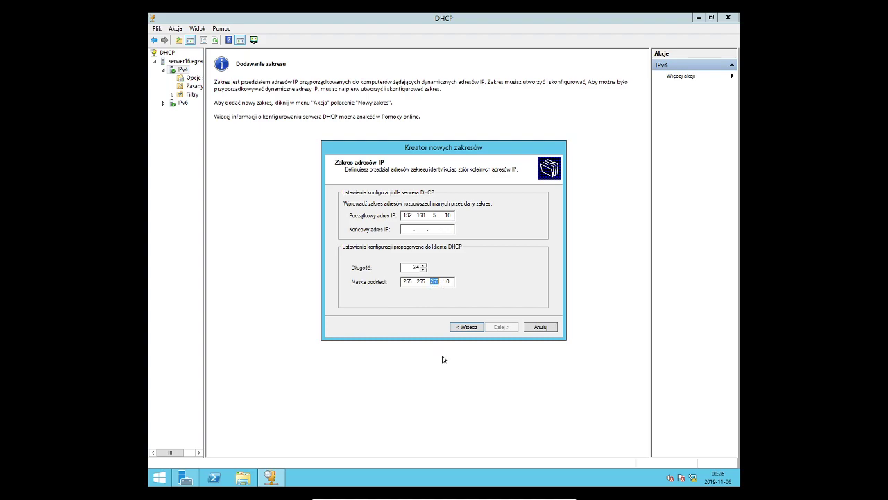
type("0")
key("Tab")
double_click(434, 281)
type("255")
left_click(406, 228)
type("192 . 168 . ")
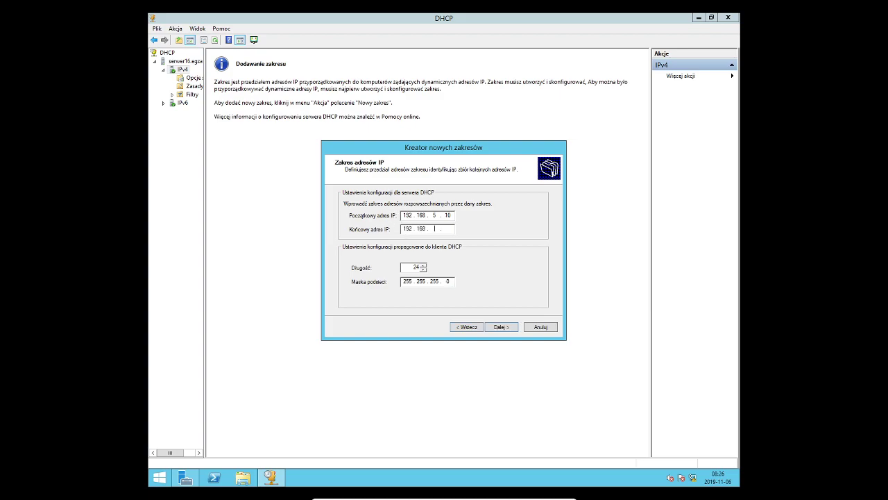
type("5 . 20")
Skip exclusions and adjust the lease duration days, reaching the DHCP options question
left_click(507, 327)
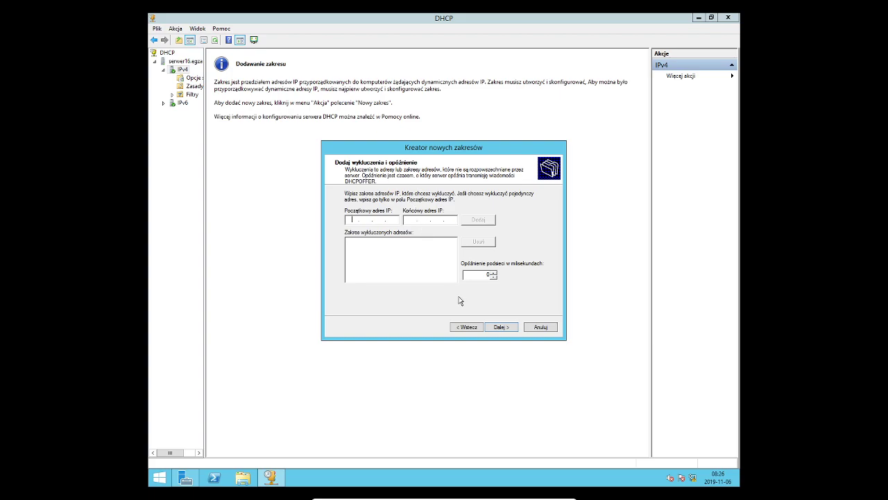
left_click(505, 327)
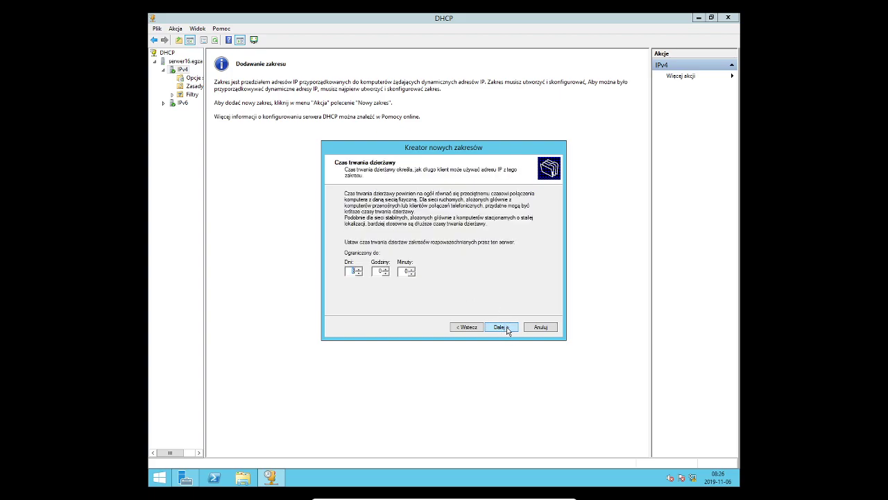
type("0")
key("Tab")
left_click(502, 327)
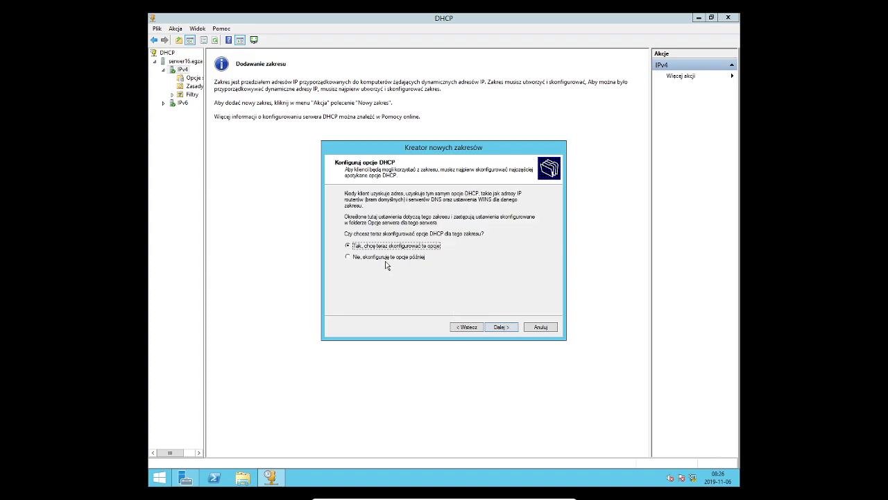
Add 192.168.5.1 as the scope's default gateway
left_click(497, 329)
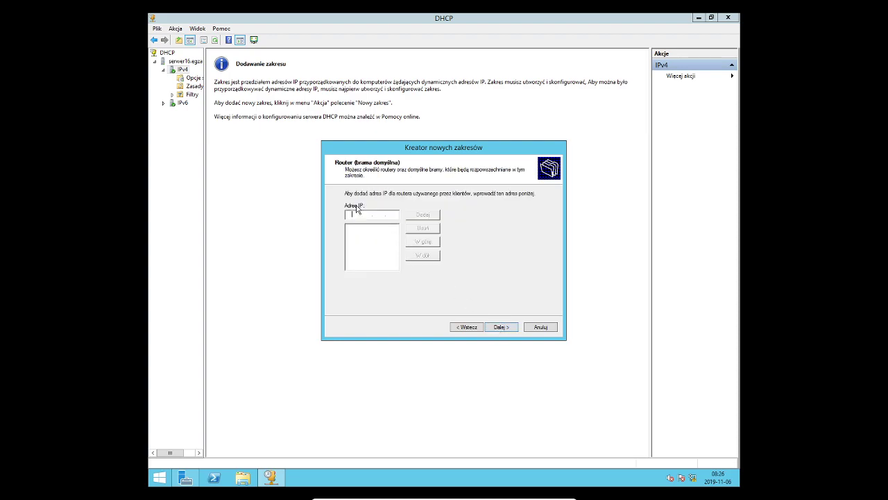
type("192 . 168 . 5 . 1")
left_click(428, 215)
left_click(501, 327)
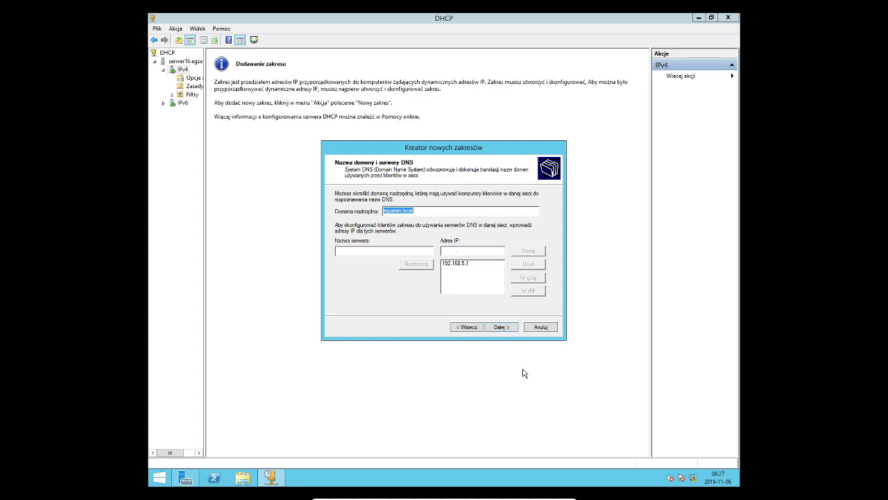
Accept DNS and WINS settings, activate and finish the scope, then minimize the VM
left_click(506, 330)
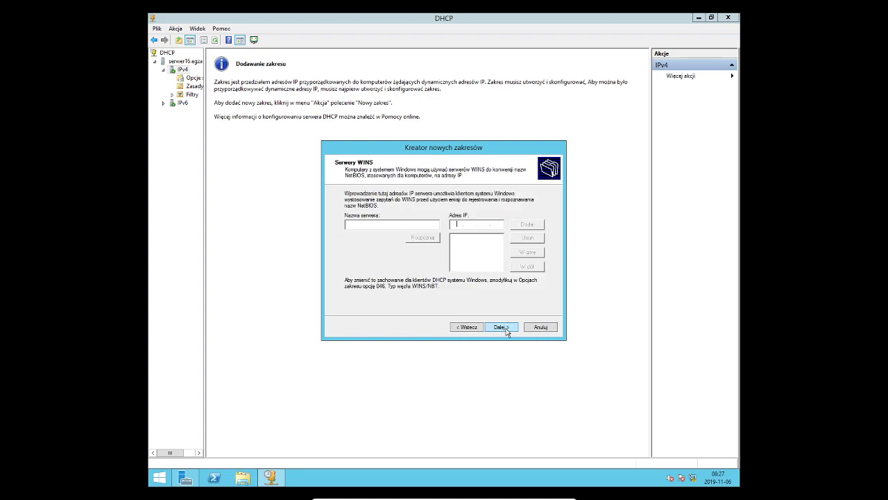
left_click(506, 330)
left_click(505, 330)
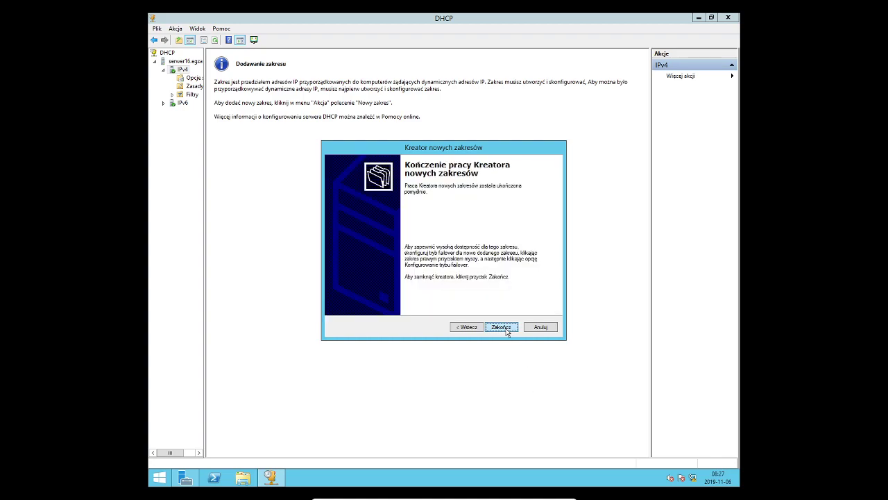
left_click(506, 330)
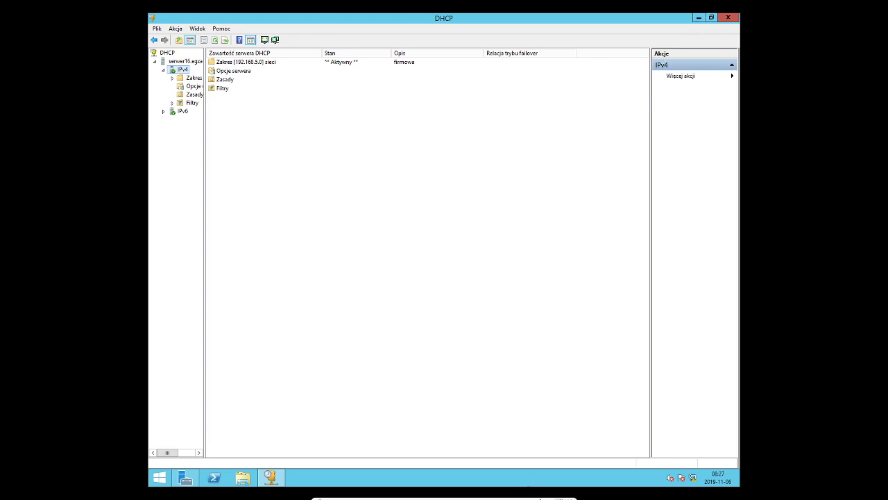
left_click(547, 493)
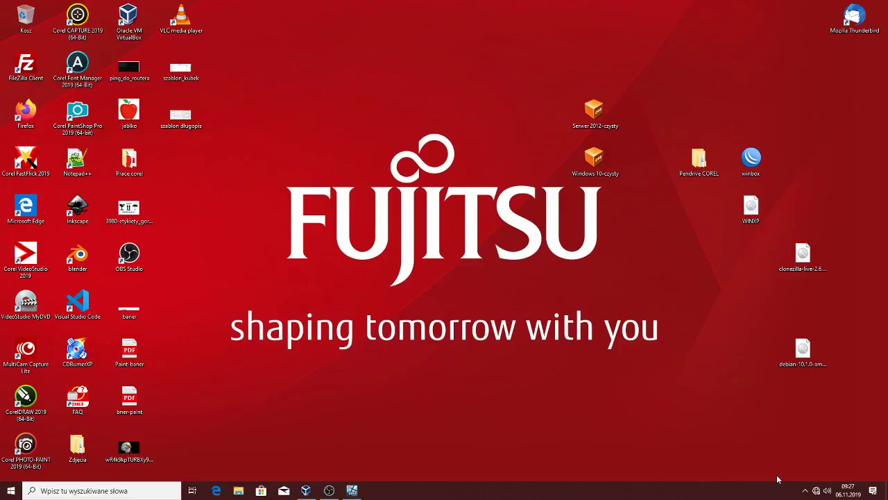
Open the host Ethernet adapter's properties via network settings and adapter options
right_click(816, 491)
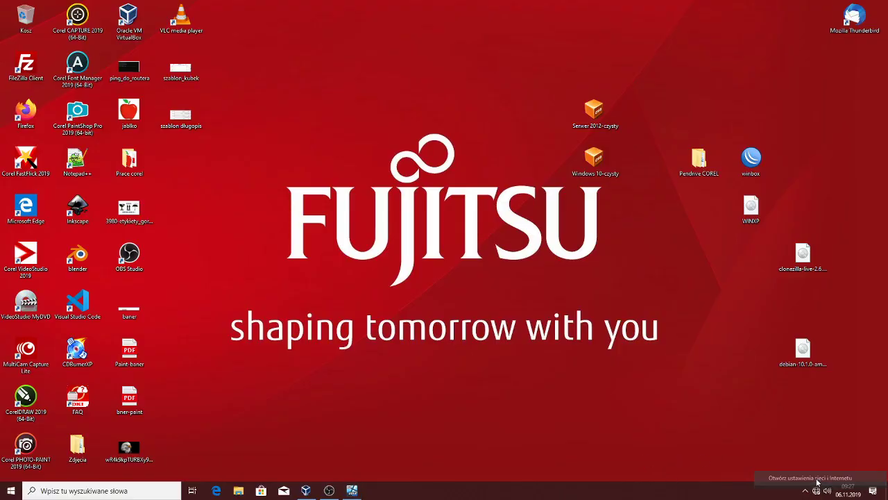
left_click(817, 480)
left_click(214, 164)
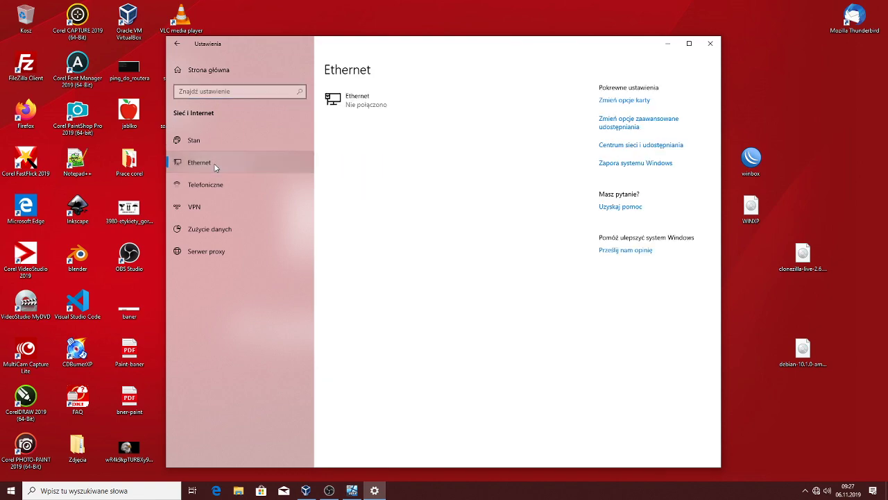
left_click(617, 103)
left_click(318, 238)
double_click(318, 239)
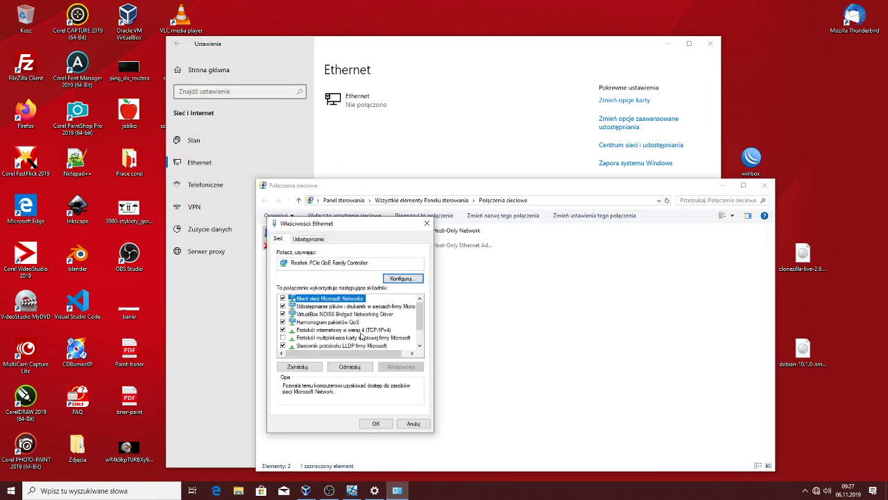
Set the adapter's IPv4 to static 192.168.0.2 with mask 255.255.255.0 and save
double_click(383, 331)
left_click(321, 326)
type("192.168.0.")
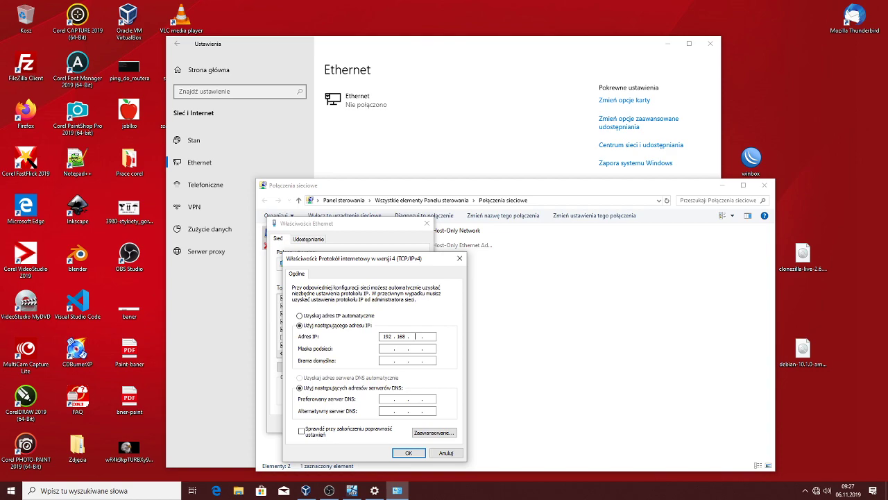
key("Tab")
left_click(399, 452)
left_click(376, 424)
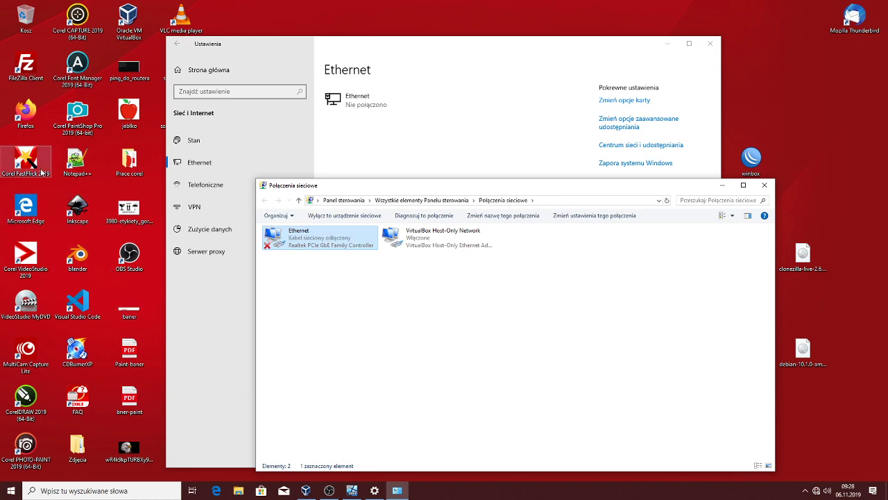
Load the switch's login page at 192.168.0.1 in Firefox, reloading after the connection error
double_click(26, 111)
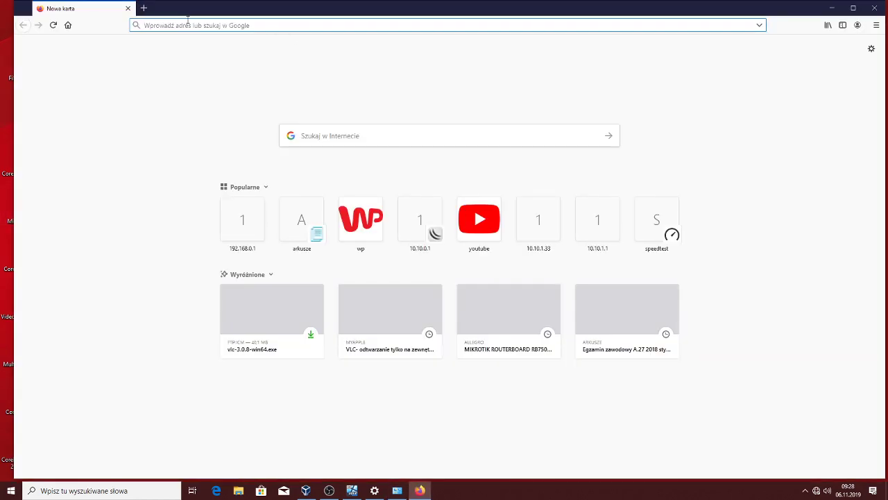
type("192.168.0.1/")
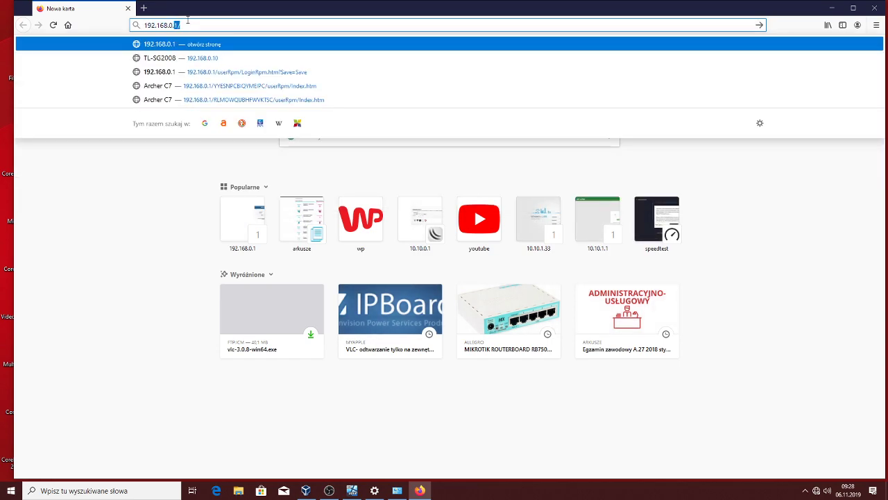
key("Return")
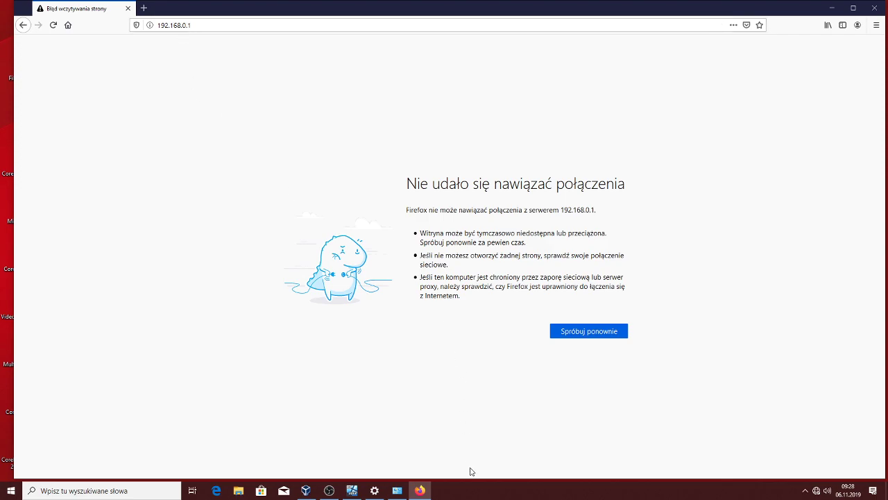
mouse_move(378, 490)
left_click(217, 28)
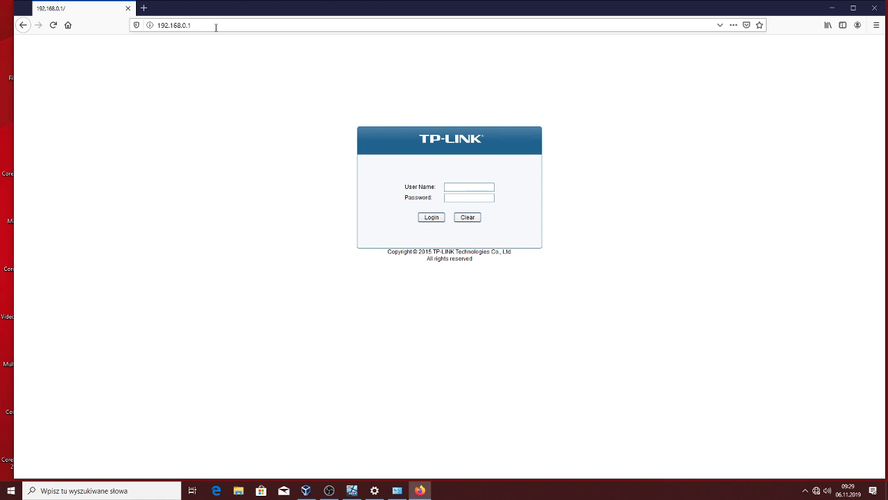
Log in to the switch with the administrator credentials, declining to save the login in Firefox
type("admin")
key("Tab")
type("admin")
key("Return")
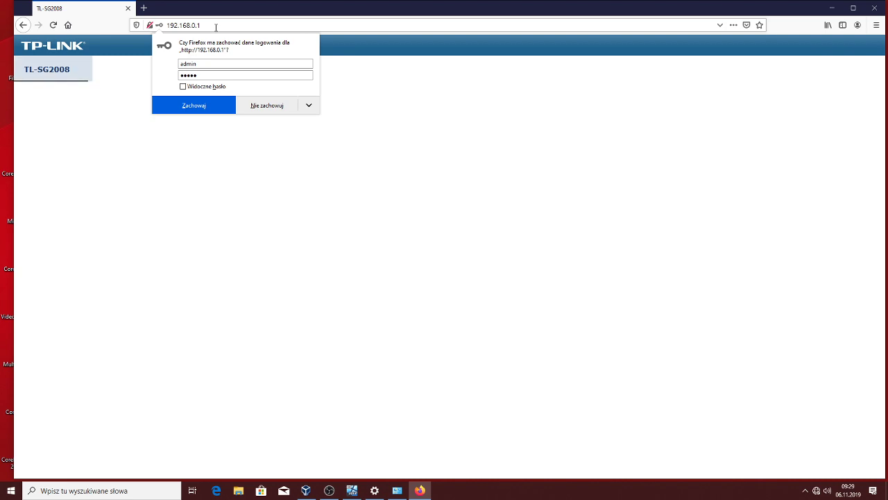
left_click(268, 106)
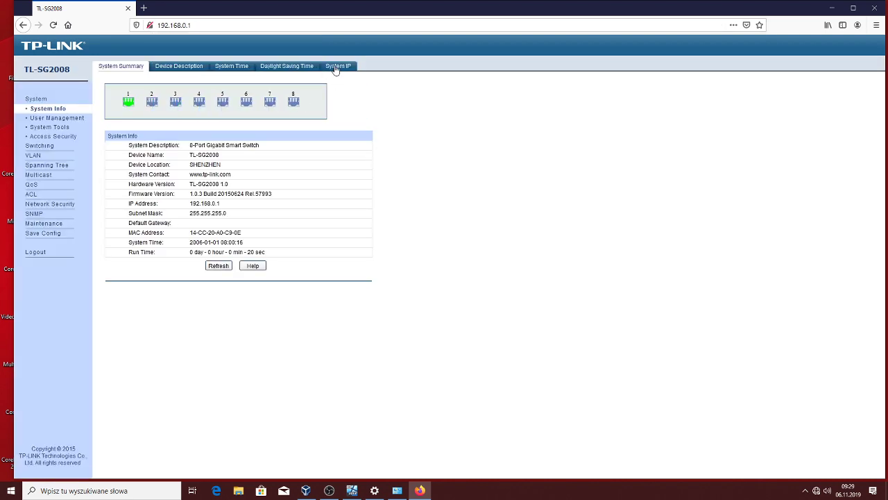
Change the System IP address mode from static to DHCP and apply it
left_click(335, 69)
left_click(219, 113)
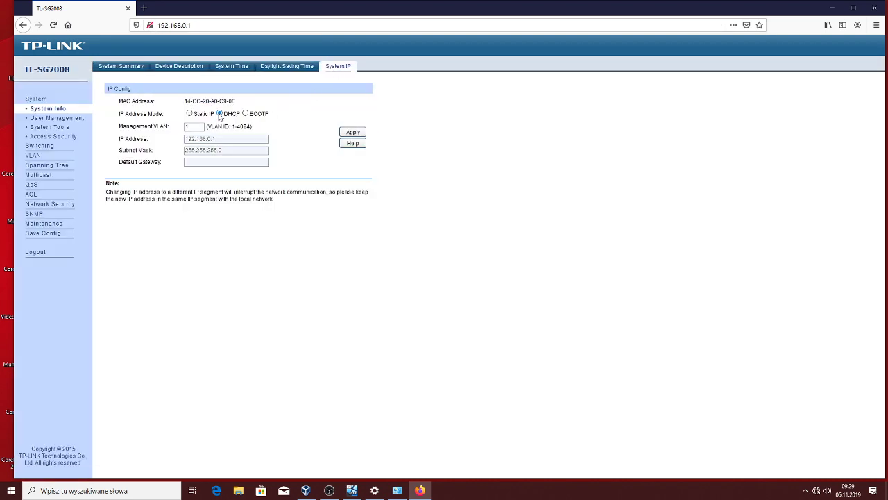
left_click(354, 133)
left_click(494, 214)
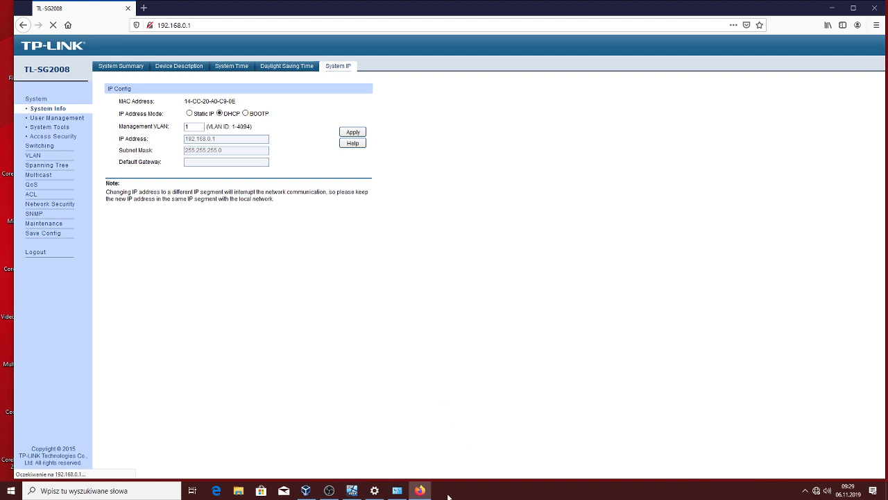
Set the host Ethernet adapter's IPv4 to obtain IP and DNS automatically, allowing network discovery
left_click(374, 490)
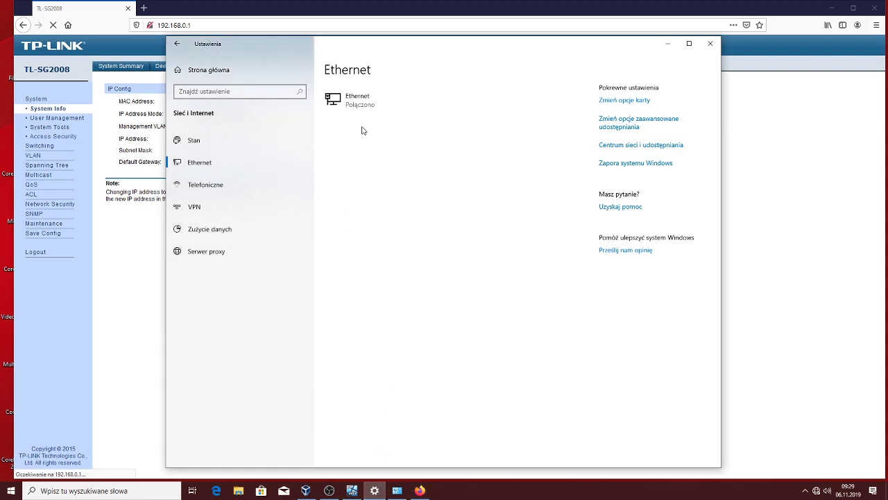
left_click(616, 101)
right_click(321, 237)
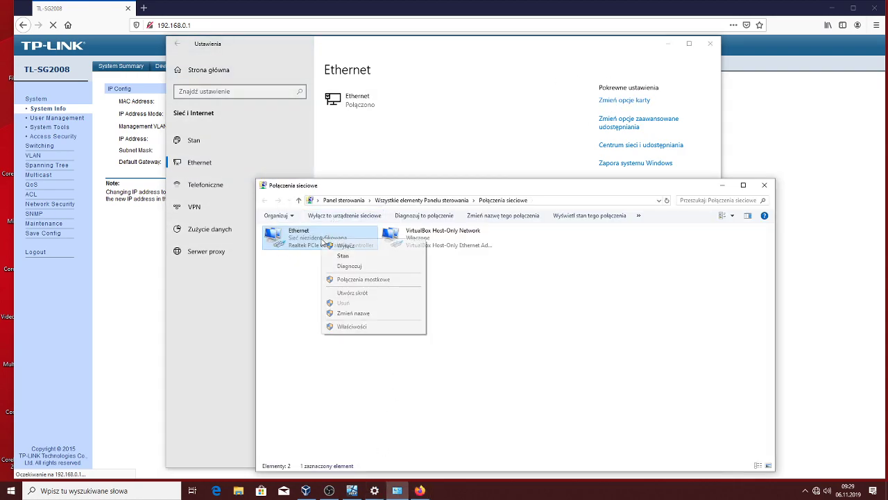
left_click(362, 325)
double_click(375, 331)
left_click(310, 318)
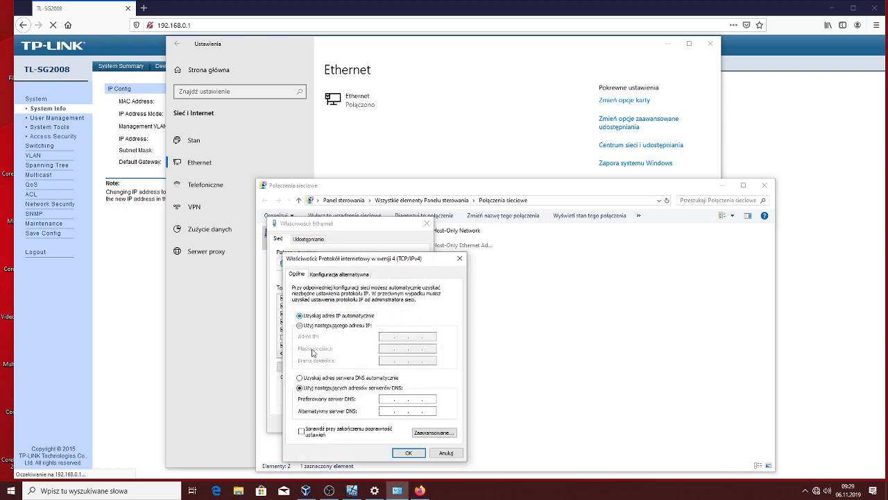
left_click(317, 379)
left_click(410, 452)
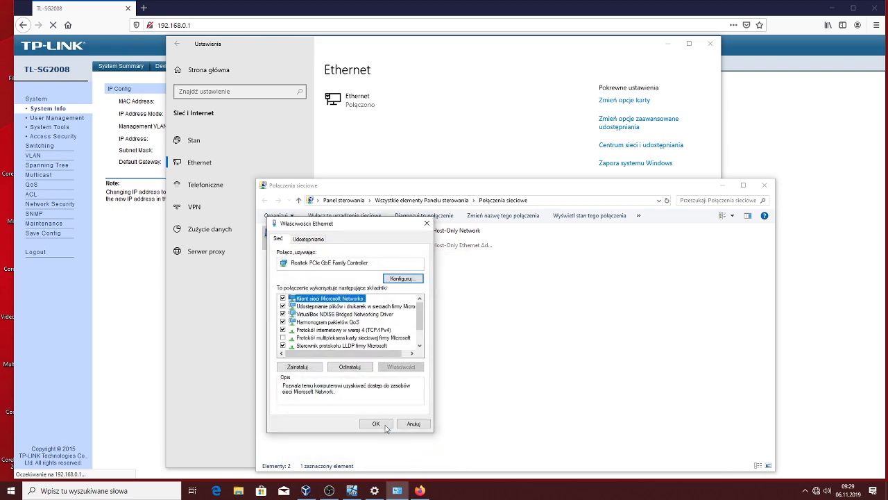
left_click(371, 422)
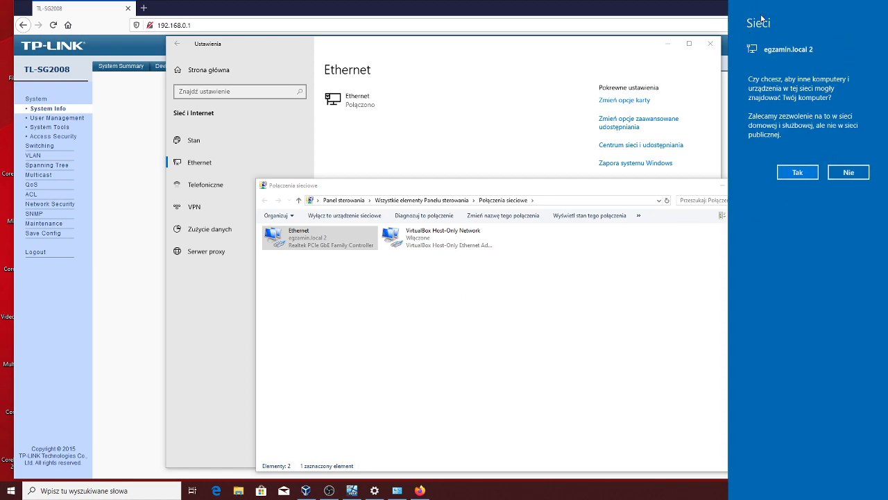
left_click(796, 174)
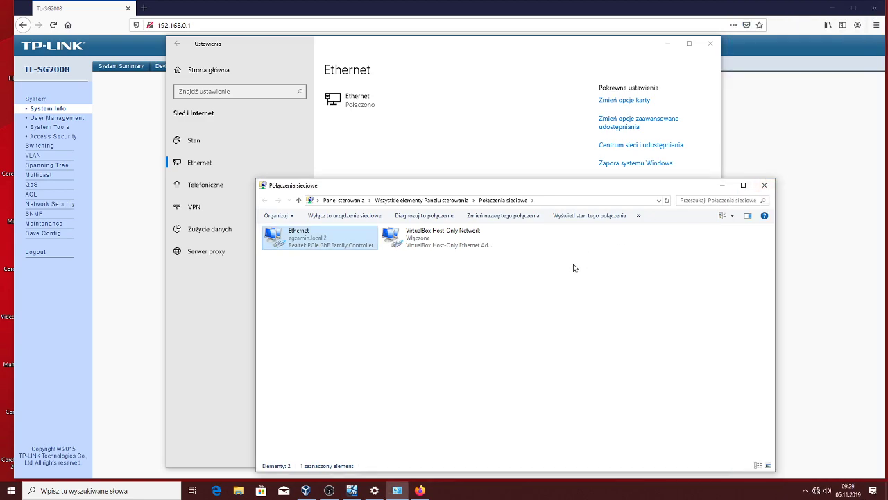
left_click(353, 491)
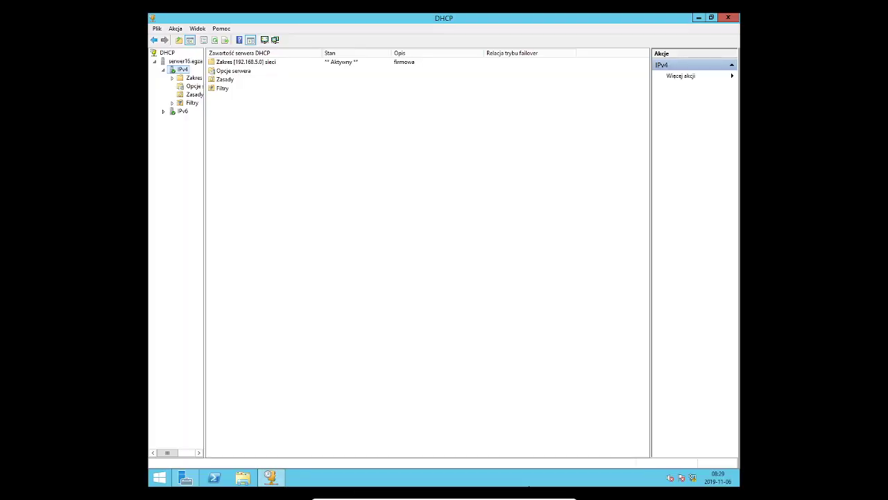
Find the switch's 192.168.5.10 lease under the 192.168.5.0 scope's address leases, then go back to Firefox
double_click(192, 79)
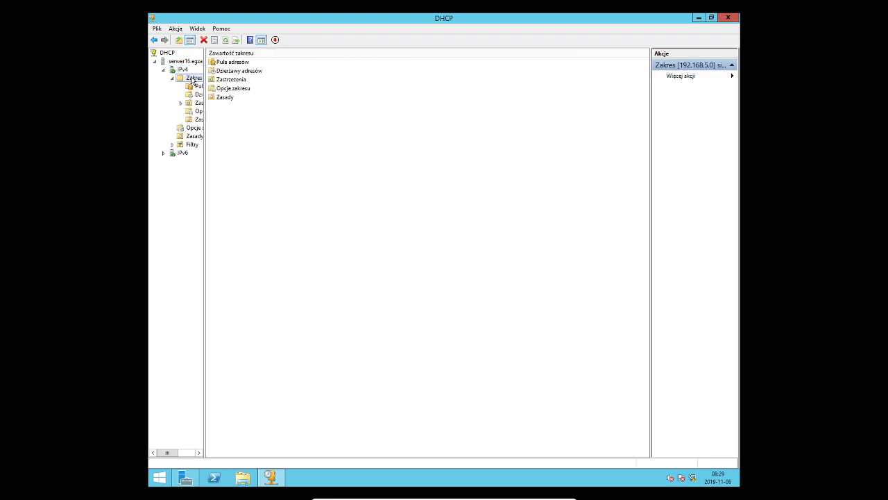
left_click(236, 72)
double_click(236, 72)
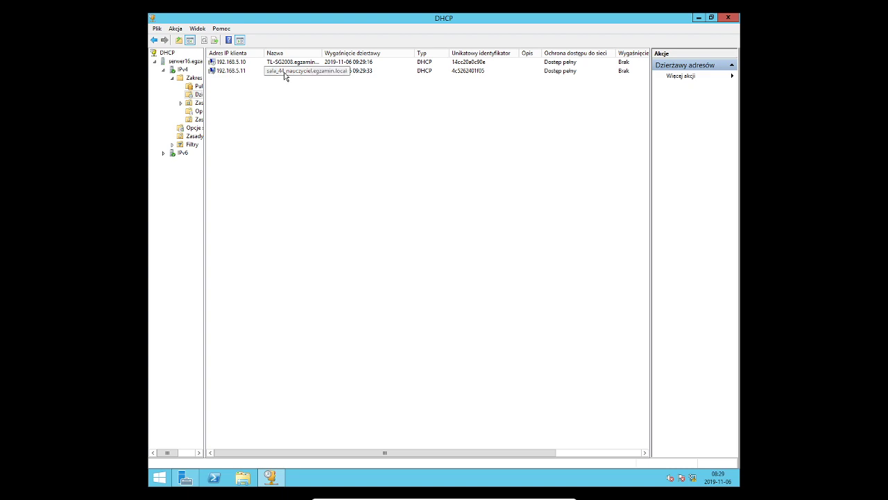
left_click(272, 62)
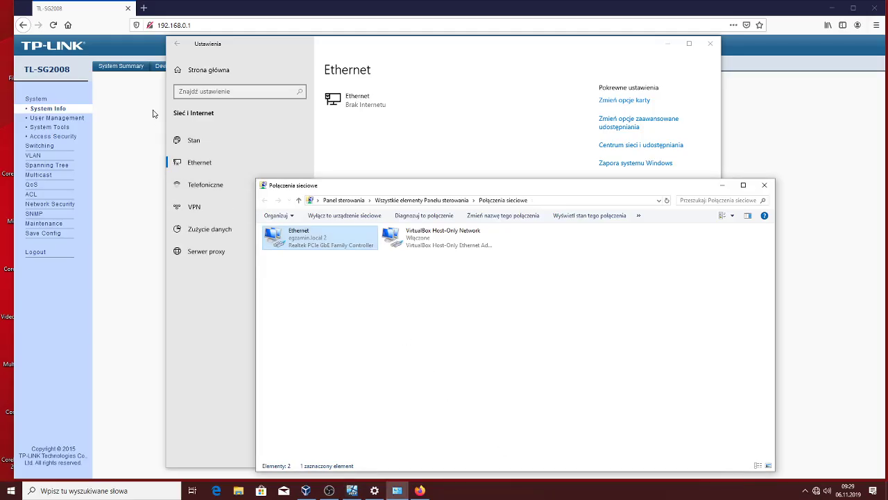
left_click(201, 25)
left_click(202, 25)
Open the switch's web page at 192.168.5.10 and log in again
key("BackSpace")
key("BackSpace")
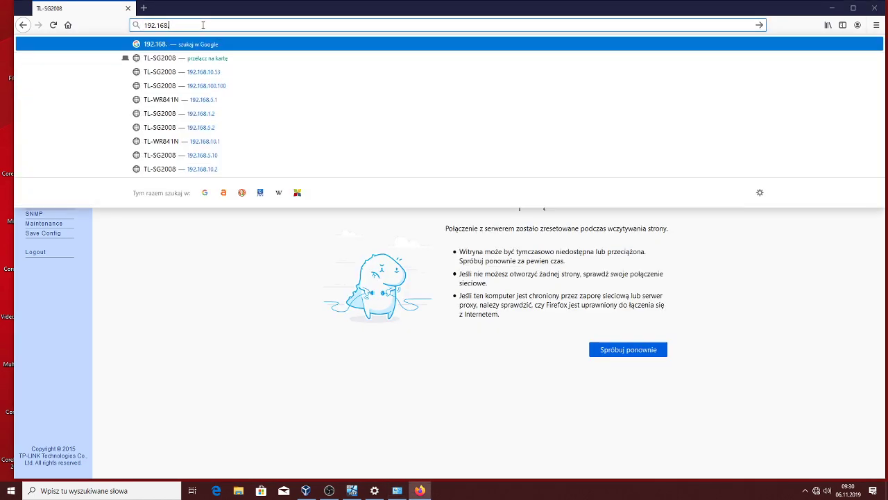
type("5.10")
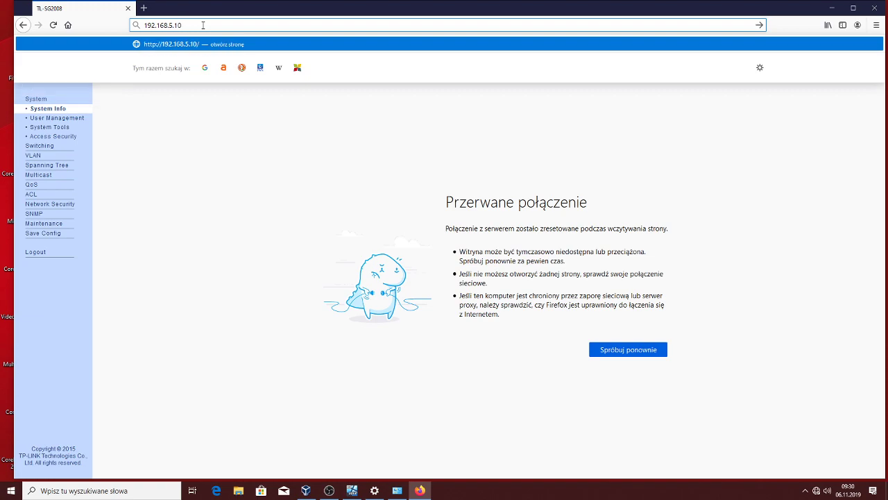
key("Return")
type("admin")
key("Tab")
type("admin")
key("Return")
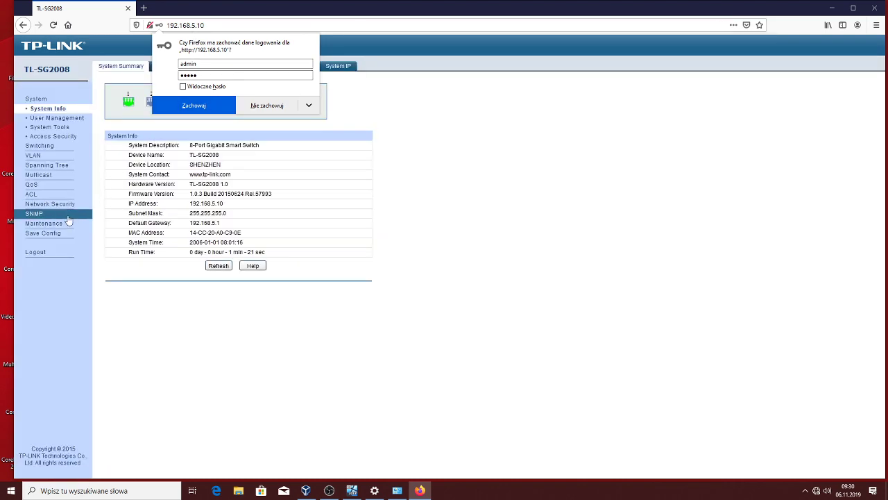
Save the switch's current configuration, then return to the DHCP console
left_click(70, 233)
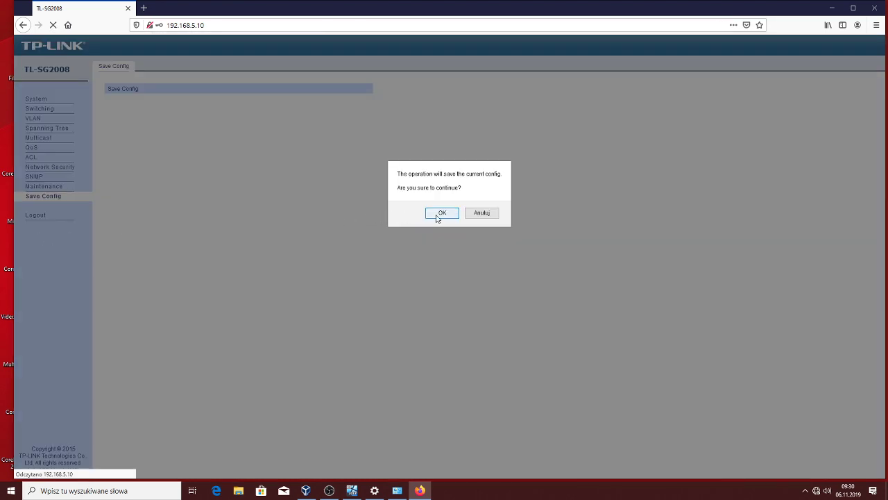
left_click(437, 213)
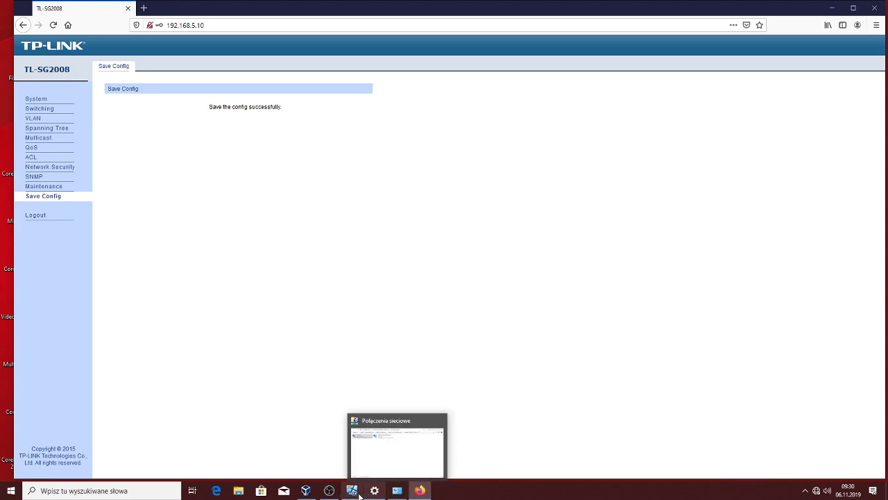
left_click(403, 495)
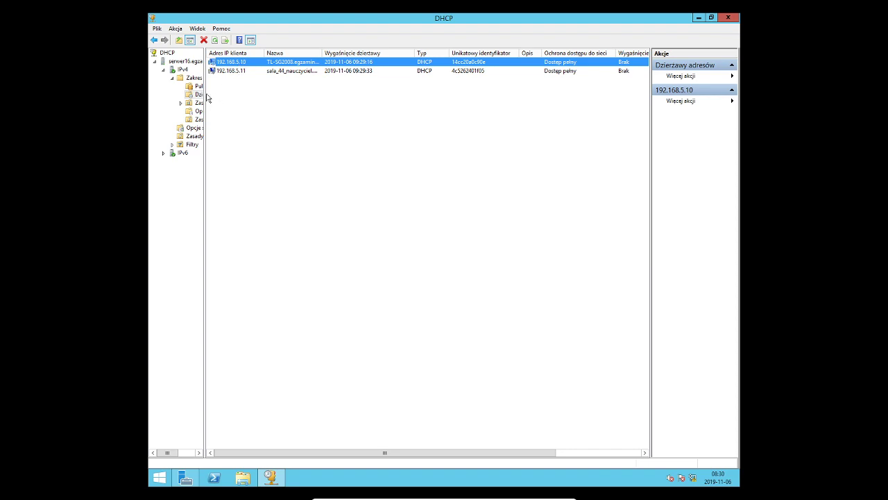
Widen the DHCP console tree so full node names show, and check the lease's action menus
left_click_drag(205, 99, 261, 99)
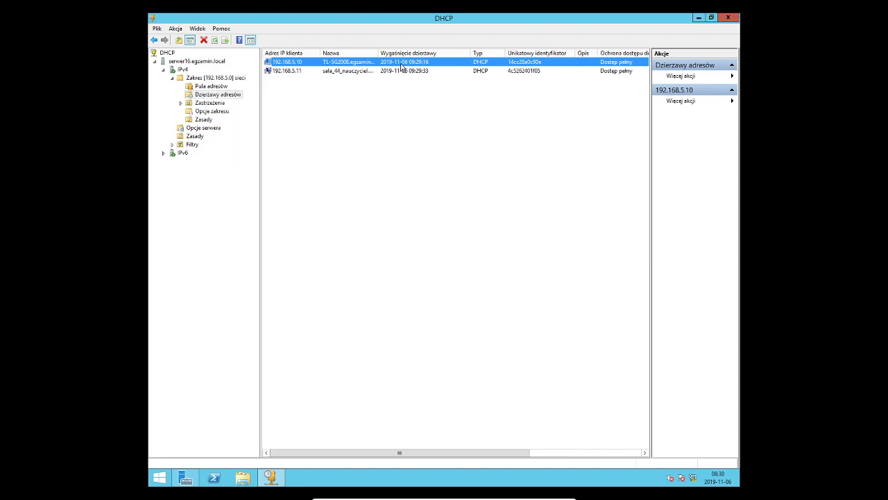
right_click(435, 62)
mouse_move(457, 68)
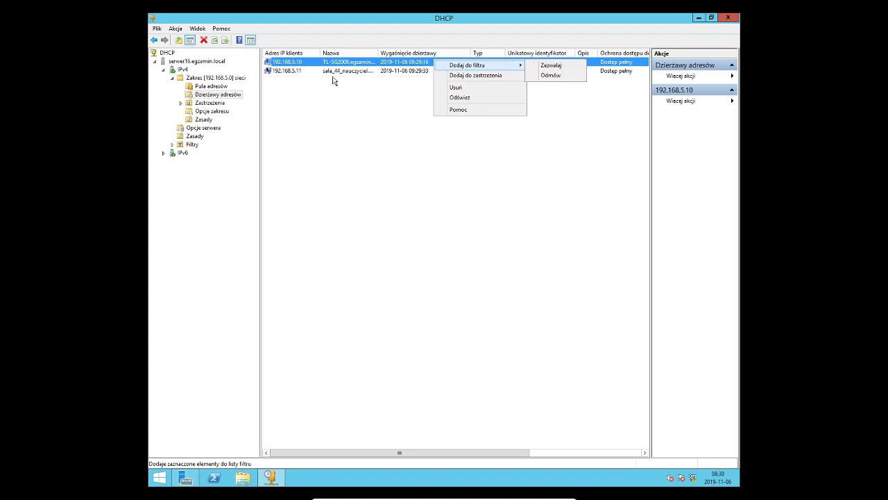
left_click(700, 77)
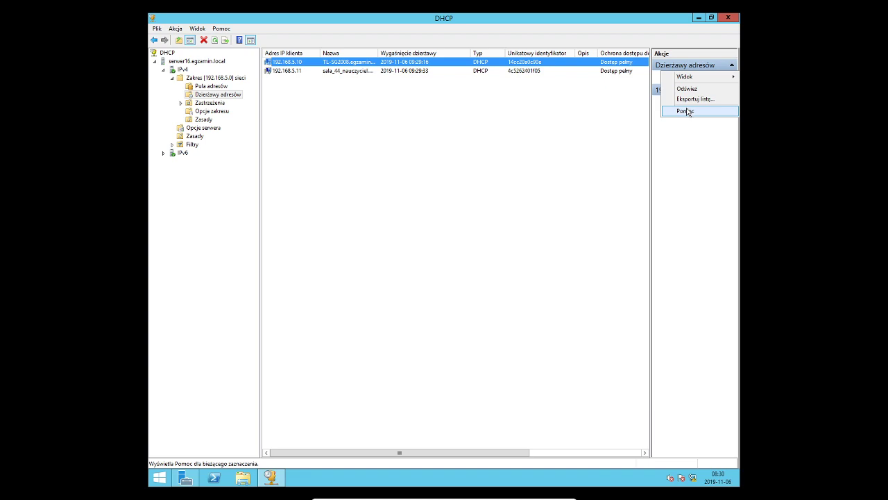
Browse the Reservations node, open and cancel a new reservation, then reselect the 192.168.5.10 lease
left_click(221, 105)
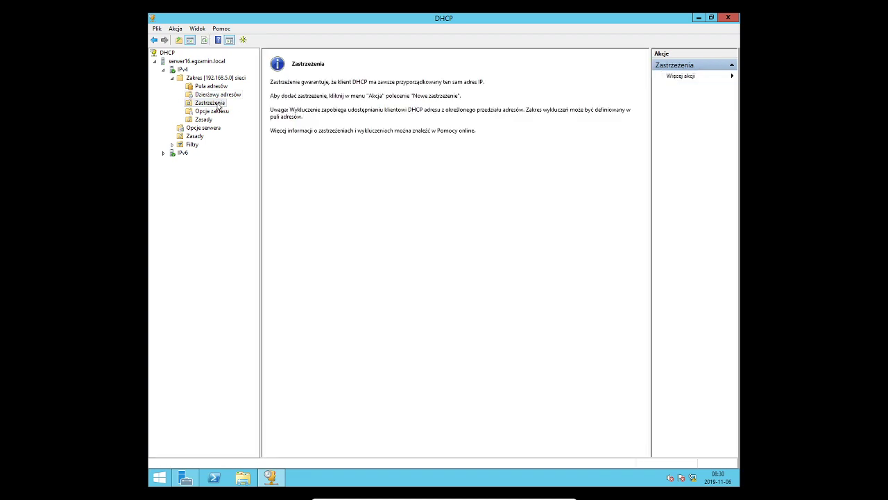
right_click(215, 107)
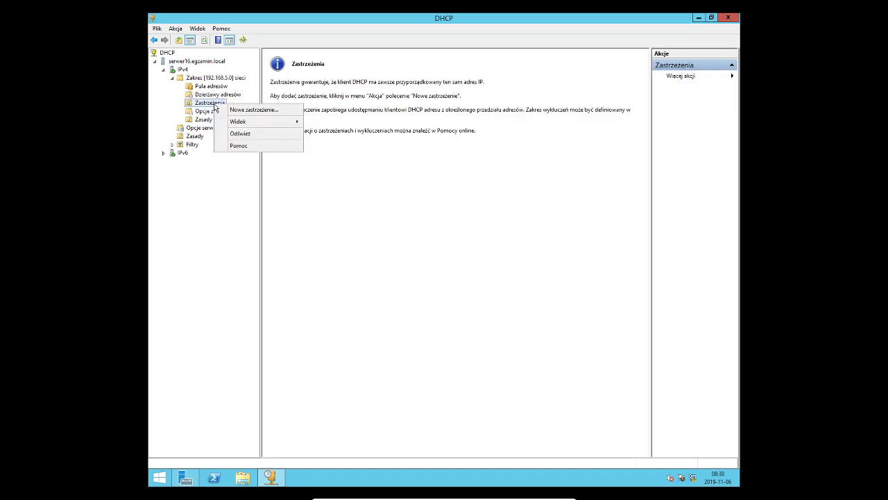
left_click(248, 110)
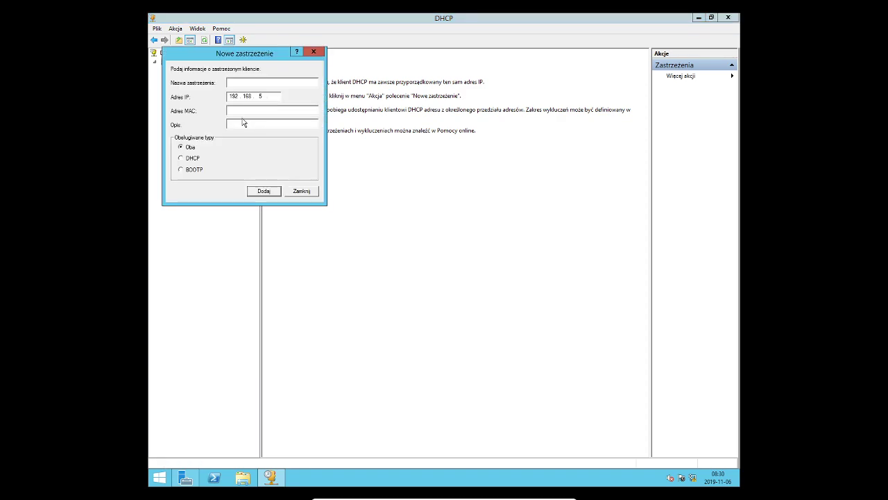
left_click_drag(246, 53, 458, 182)
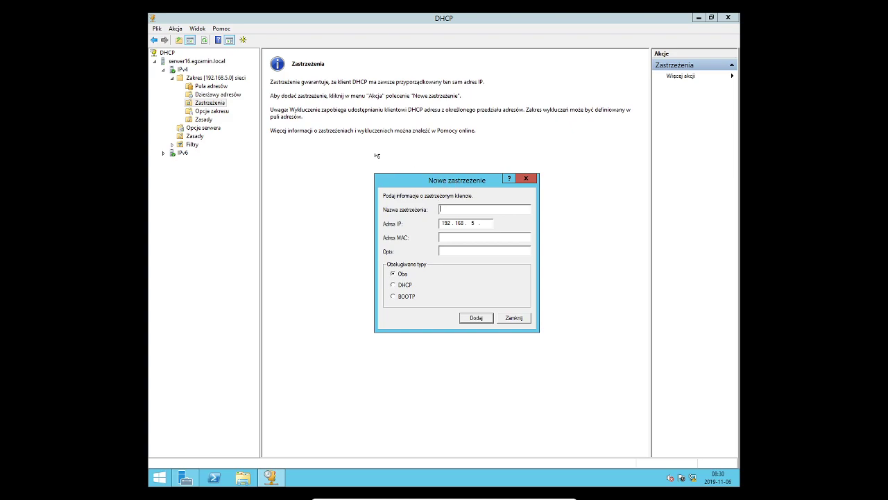
left_click(217, 96)
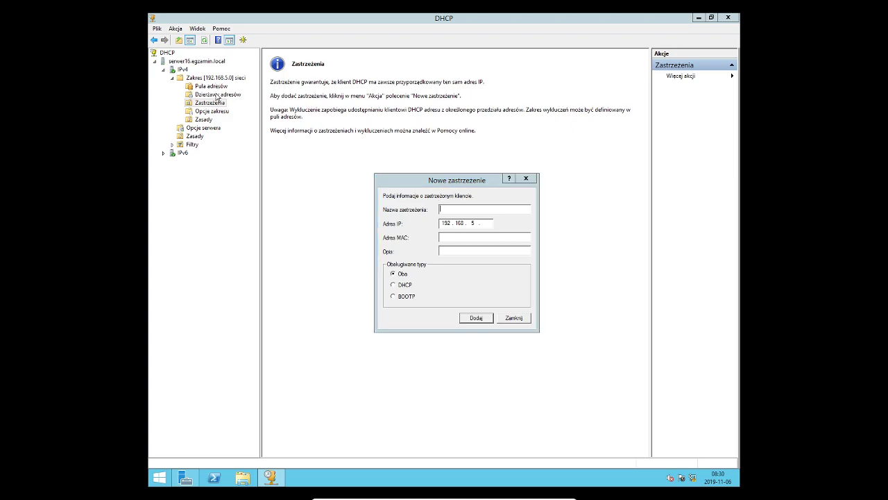
key("Escape")
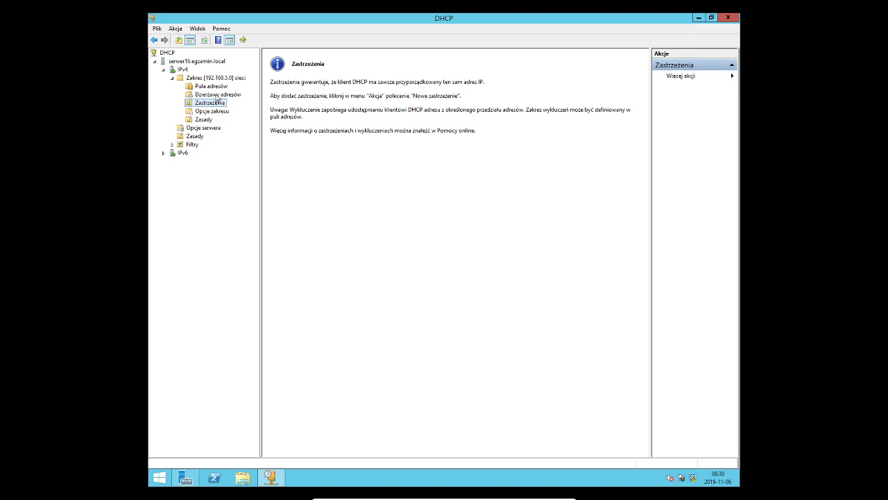
left_click(220, 95)
left_click(295, 63)
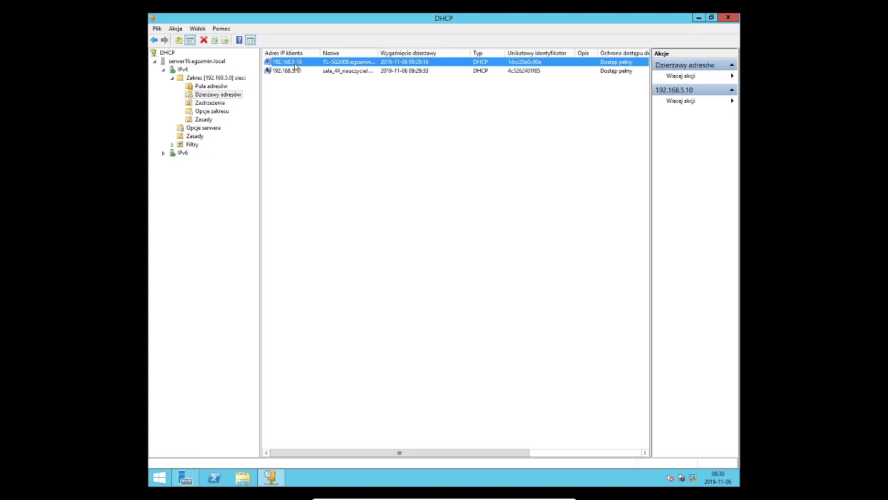
Check the 192.168.5.10 lease's context menu, then show the scope's empty Reservations page
right_click(295, 65)
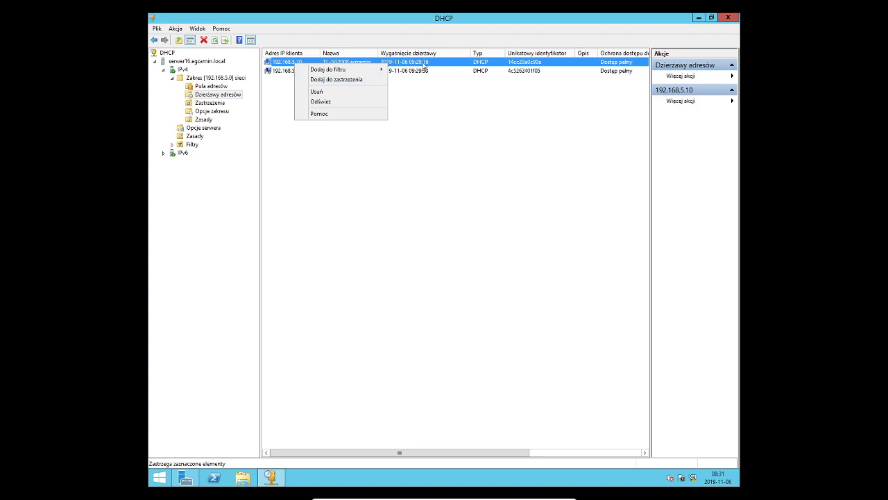
left_click(534, 64)
right_click(534, 62)
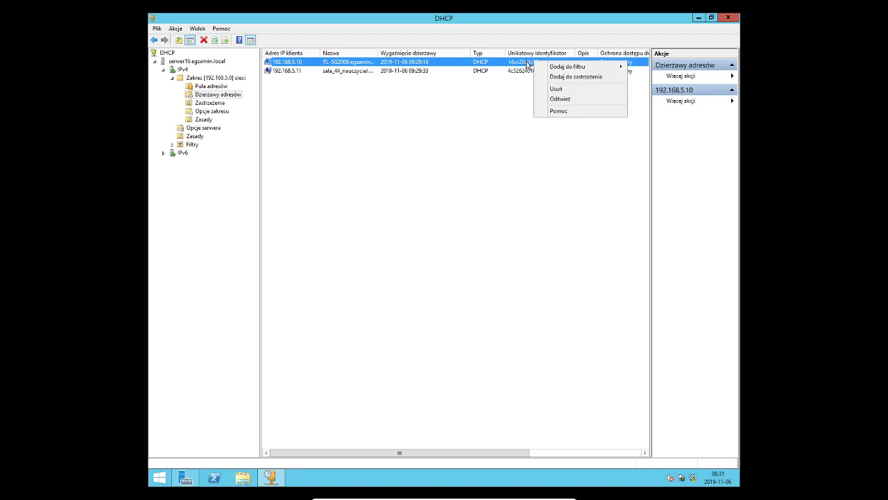
mouse_move(538, 67)
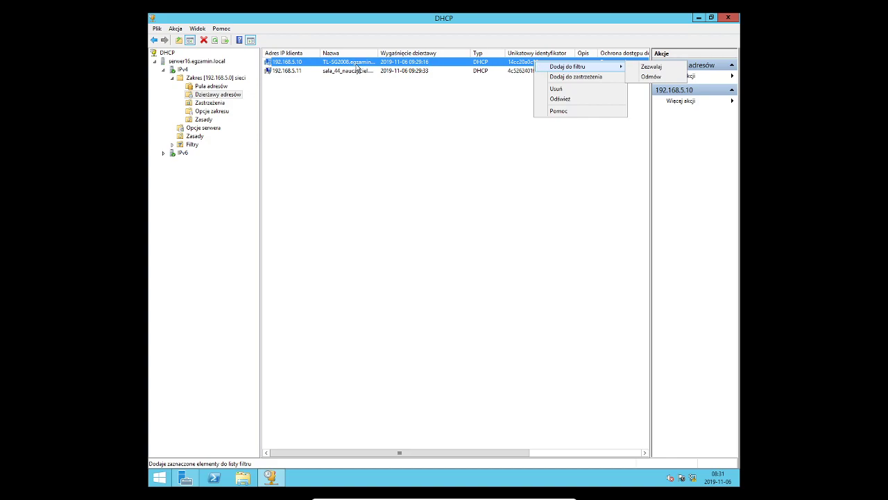
right_click(290, 62)
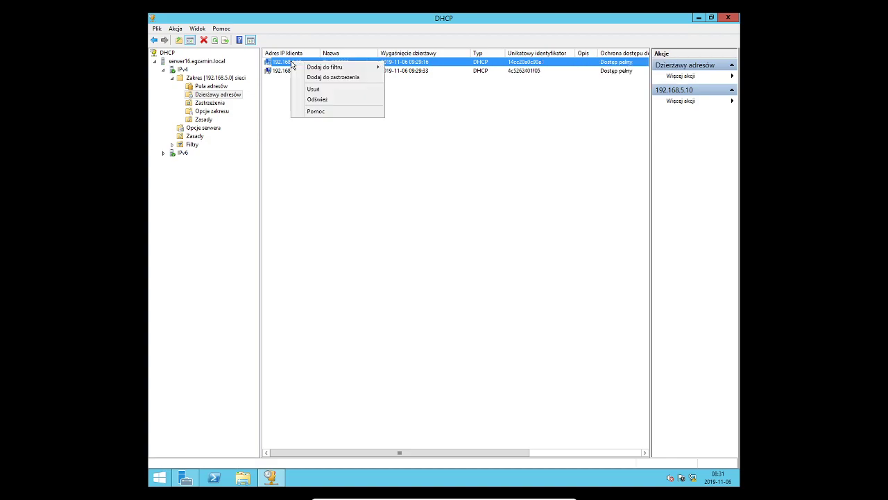
left_click(200, 104)
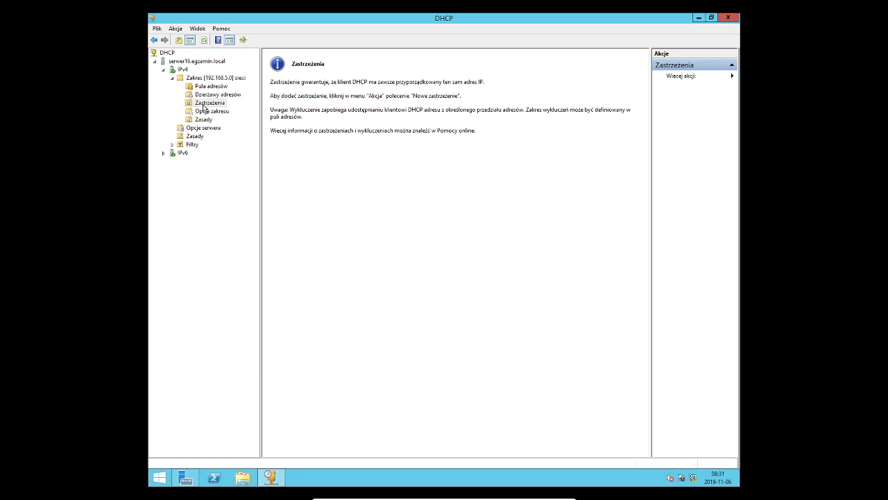
right_click(205, 109)
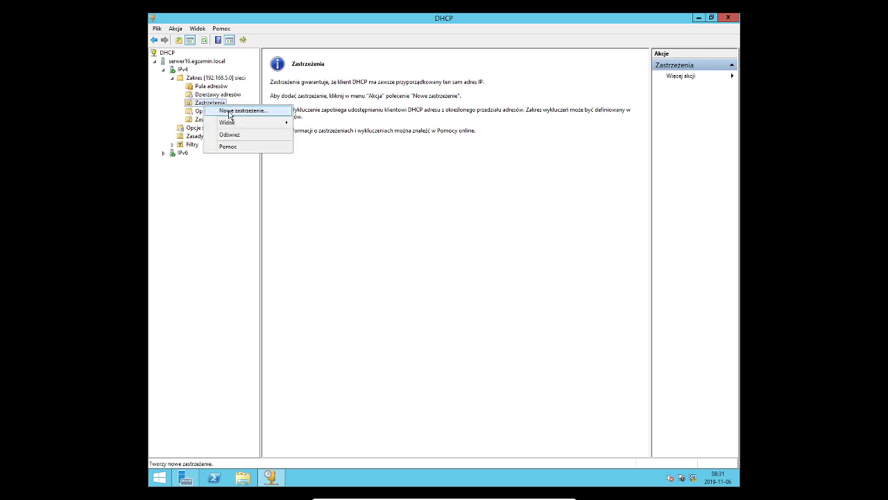
left_click(229, 111)
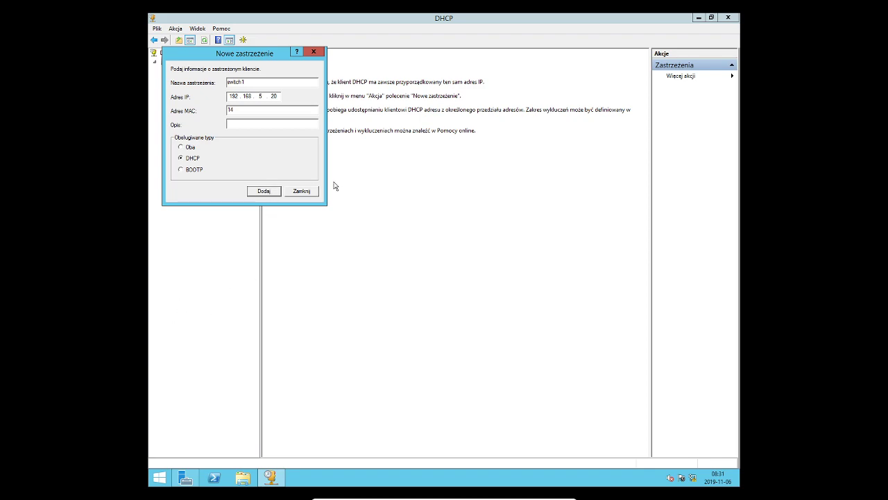
left_click(315, 192)
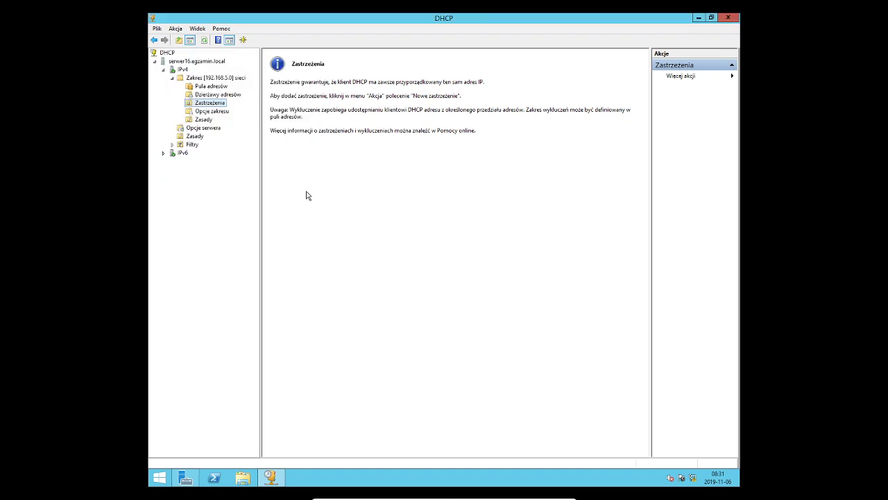
Reselect the switch's 192.168.5.10 lease and look through the leases list's extra actions
left_click(219, 97)
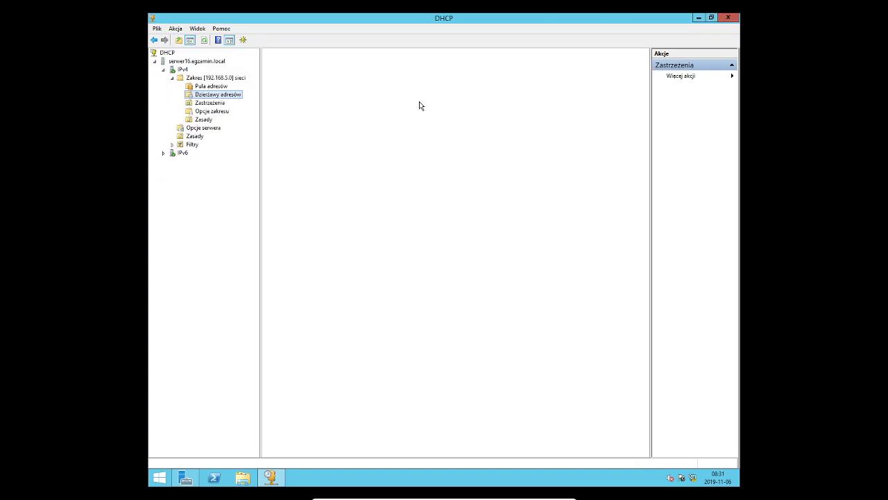
left_click(306, 63)
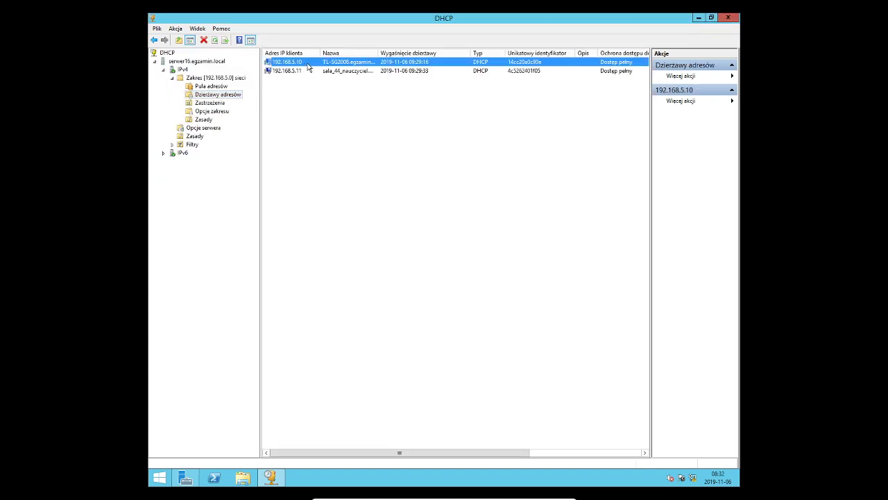
left_click(696, 104)
mouse_move(696, 105)
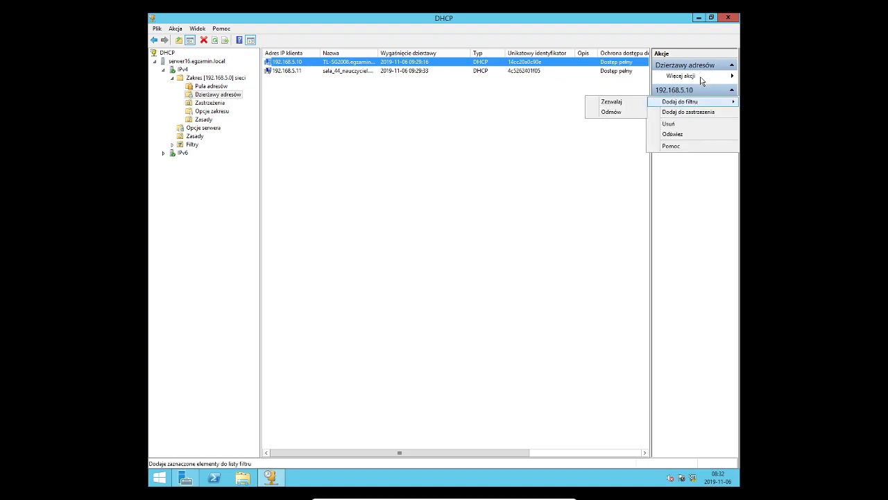
left_click(701, 78)
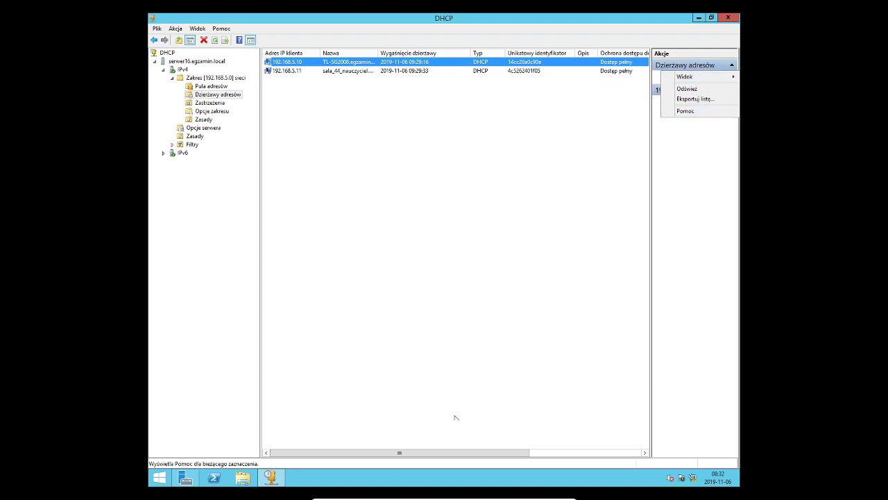
left_click_drag(430, 453, 567, 461)
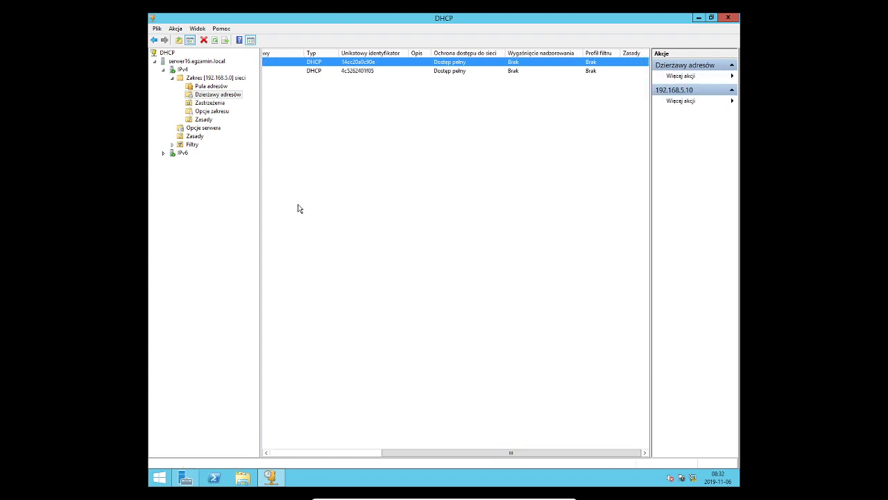
Add the switch's 192.168.5.10 lease to reservations from its context menu
left_click(213, 78)
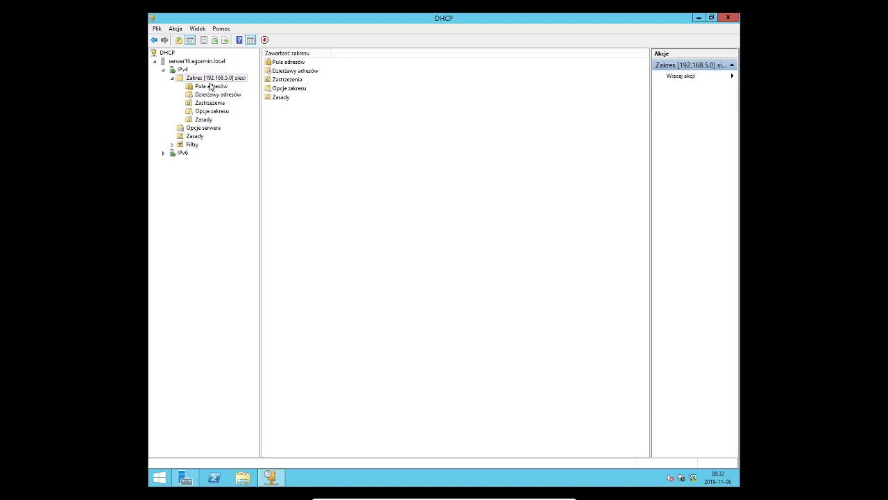
left_click(212, 85)
left_click(211, 95)
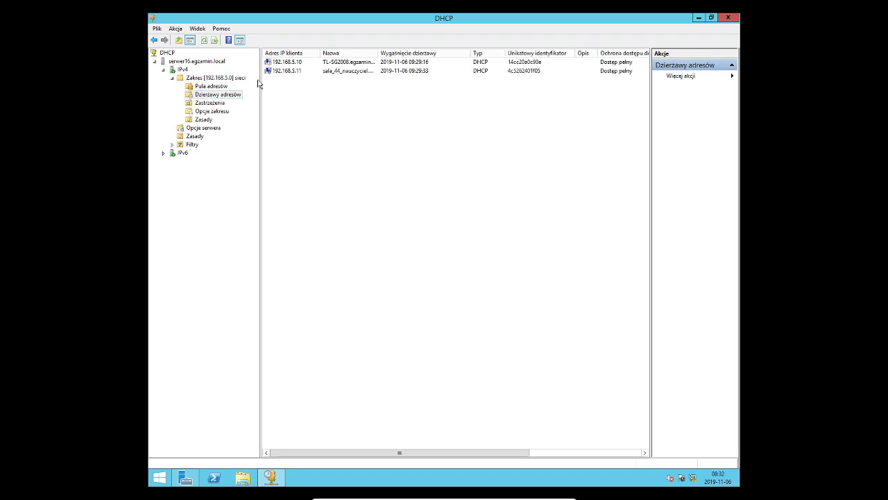
left_click(285, 63)
right_click(284, 67)
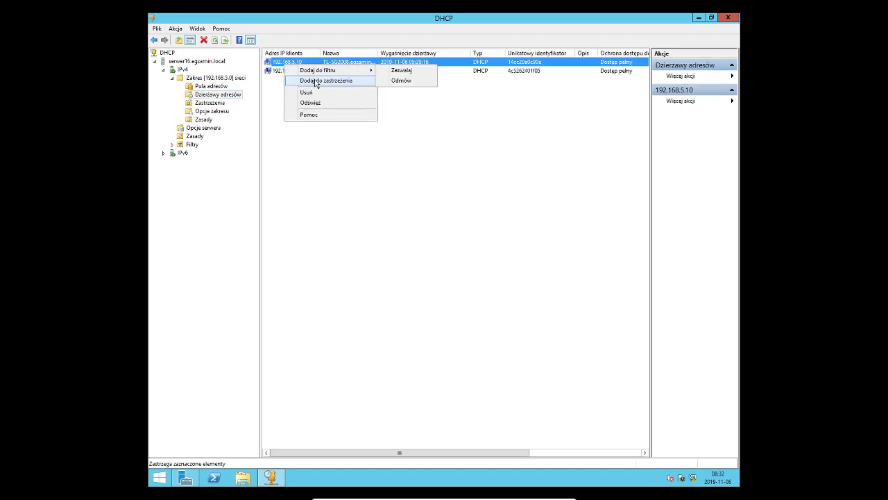
left_click(316, 81)
Acknowledge the new reservation, list it under Reservations, and open then cancel its Configure Options
left_click(527, 286)
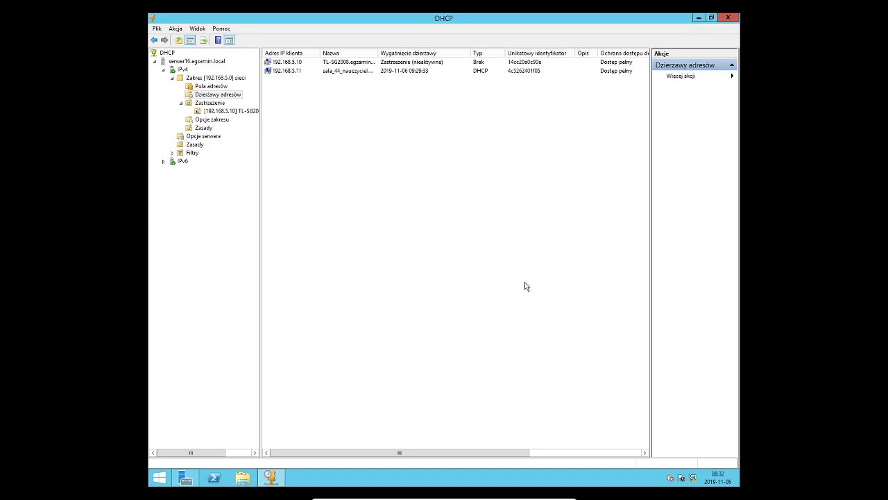
left_click(226, 112)
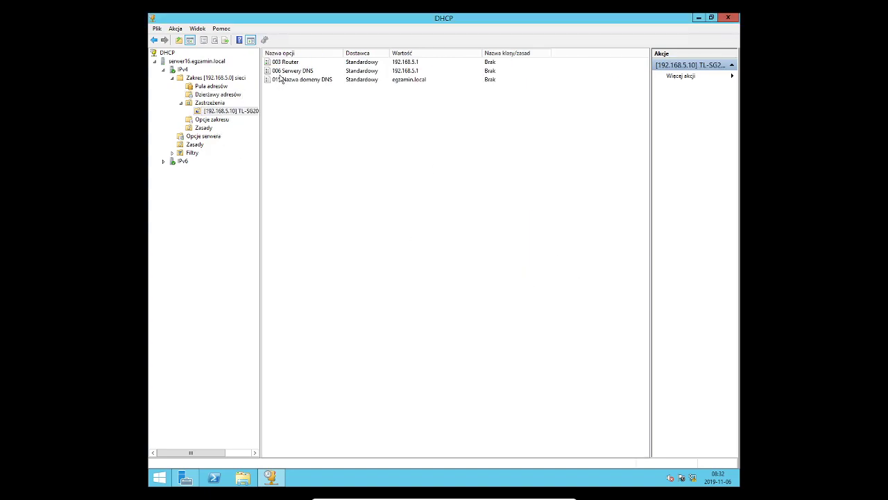
left_click(240, 111)
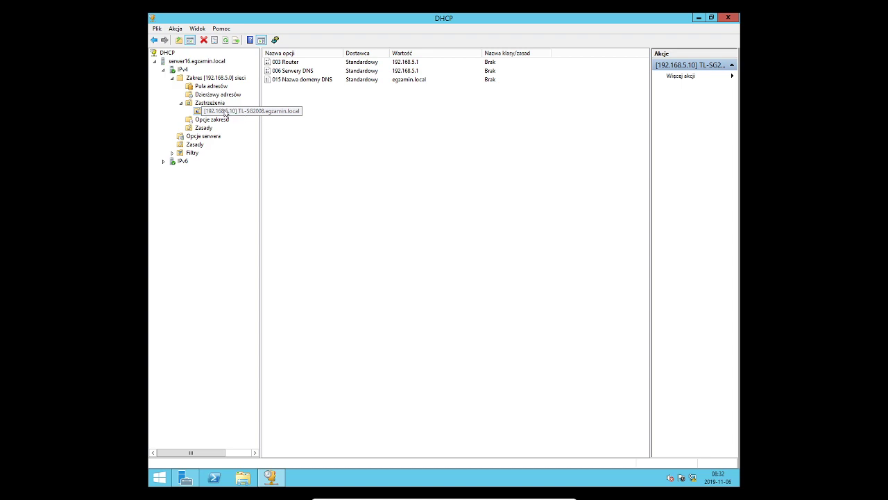
left_click(211, 103)
left_click(311, 63)
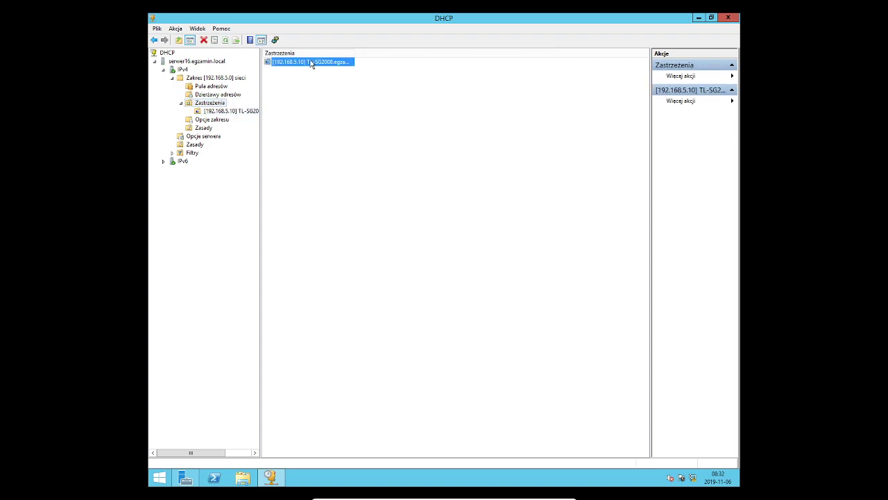
right_click(310, 64)
left_click(329, 67)
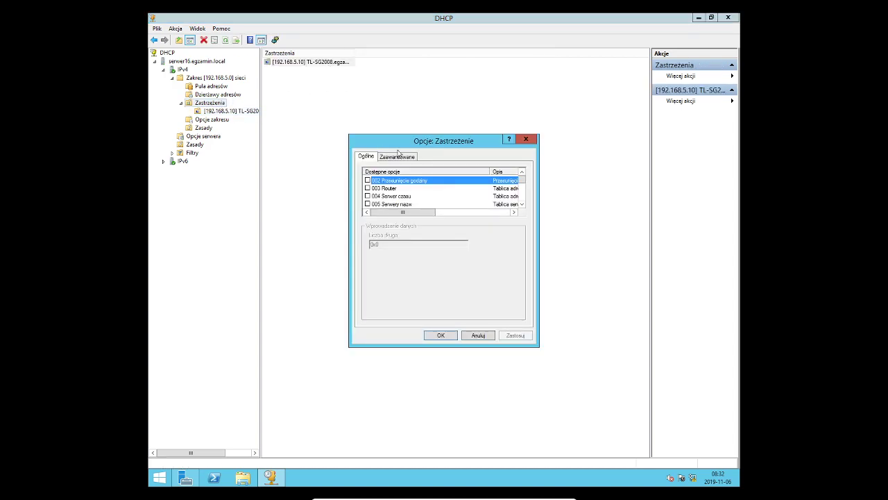
left_click(480, 336)
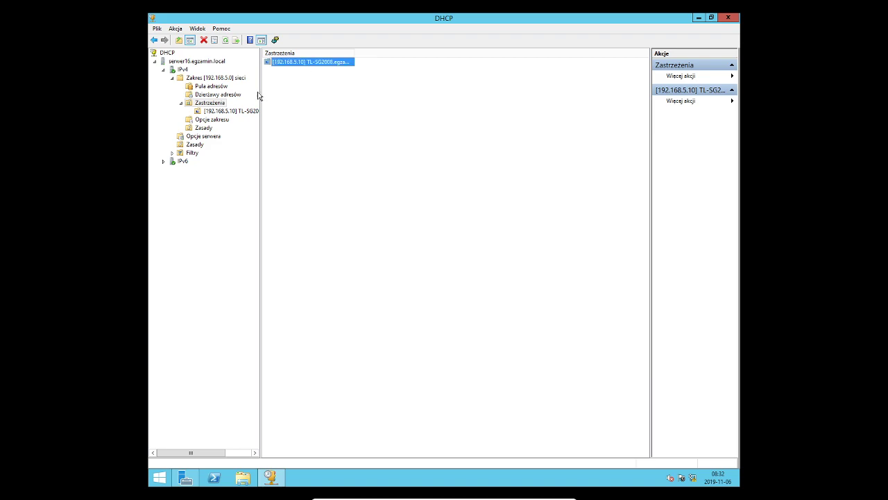
Copy the MAC address from the 192.168.5.10 reservation's properties and cancel without changes
left_click(234, 112)
right_click(235, 114)
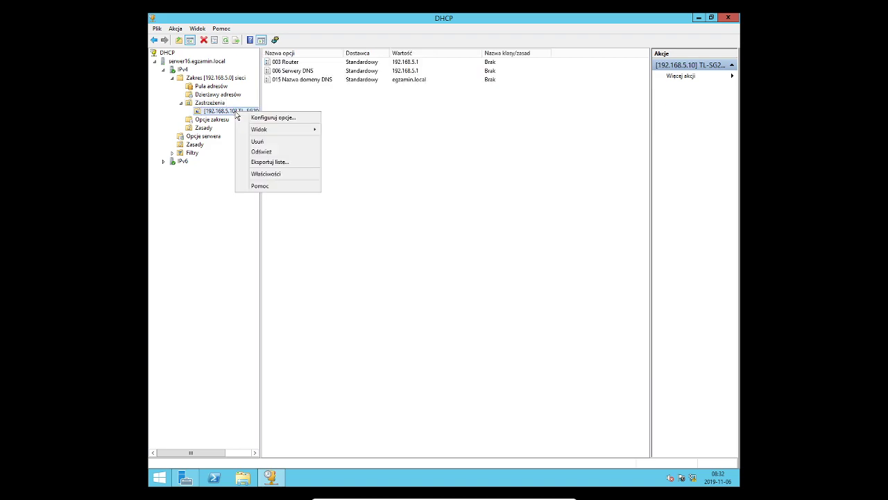
left_click(270, 176)
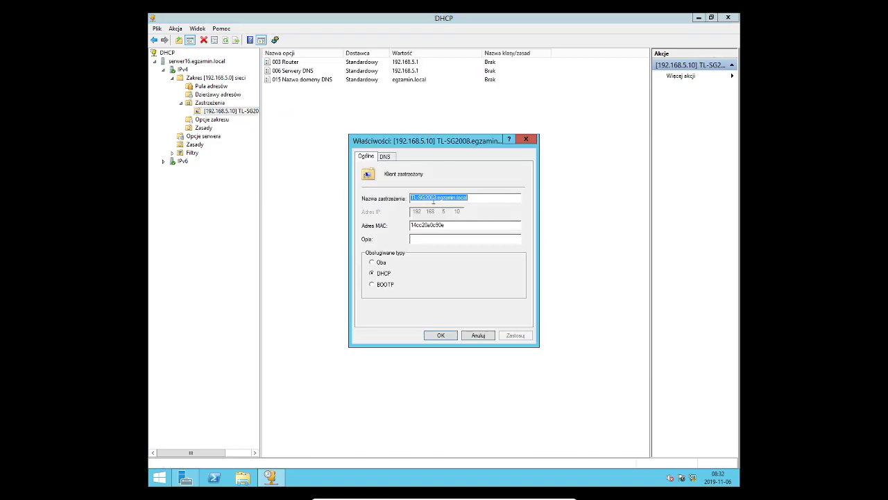
left_click_drag(469, 225, 376, 227)
key("ctrl+c")
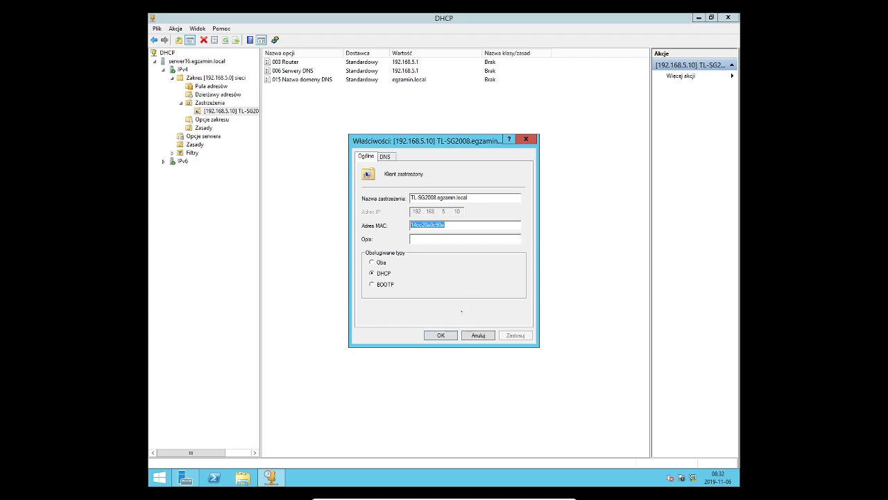
left_click(477, 335)
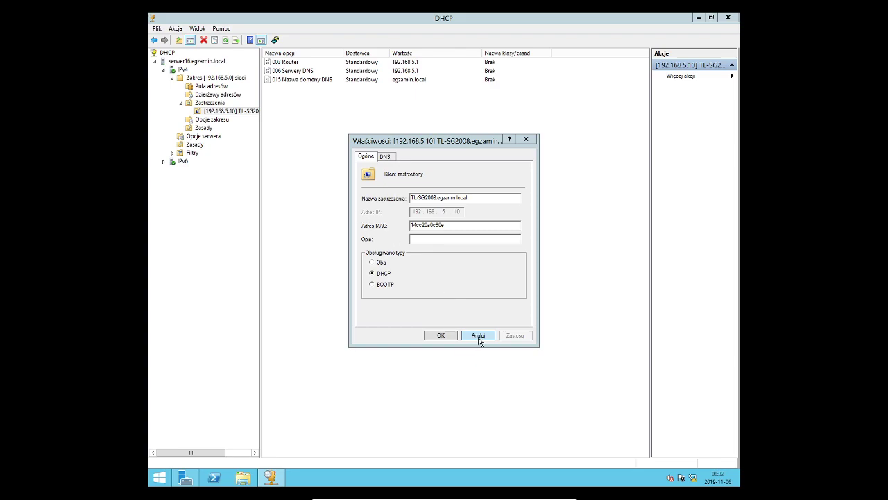
left_click(440, 336)
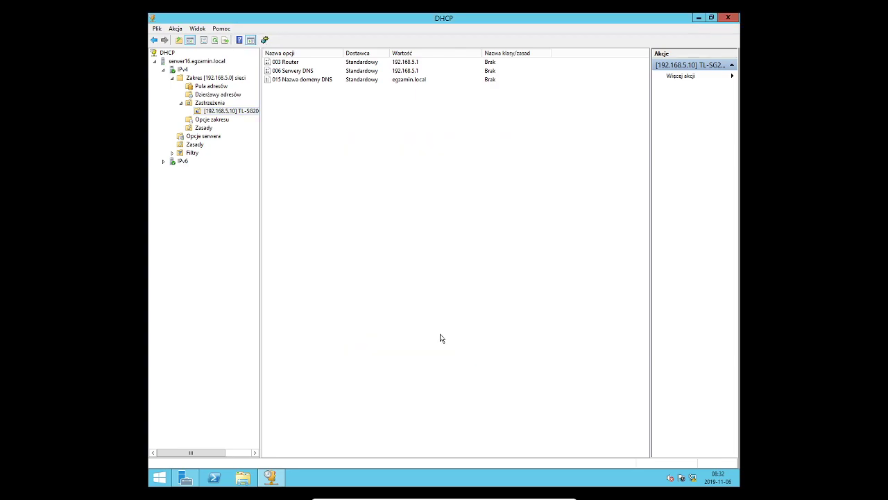
Delete the existing 192.168.5.10 switch reservation
right_click(229, 113)
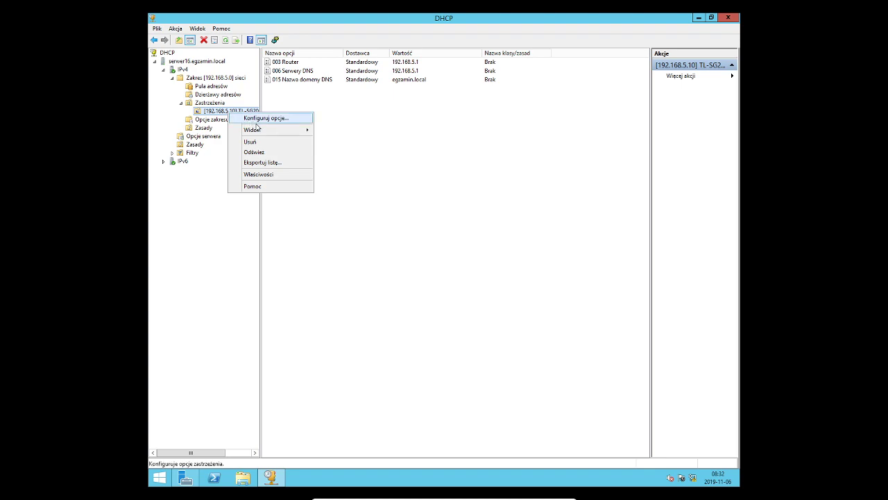
left_click(253, 142)
left_click(473, 279)
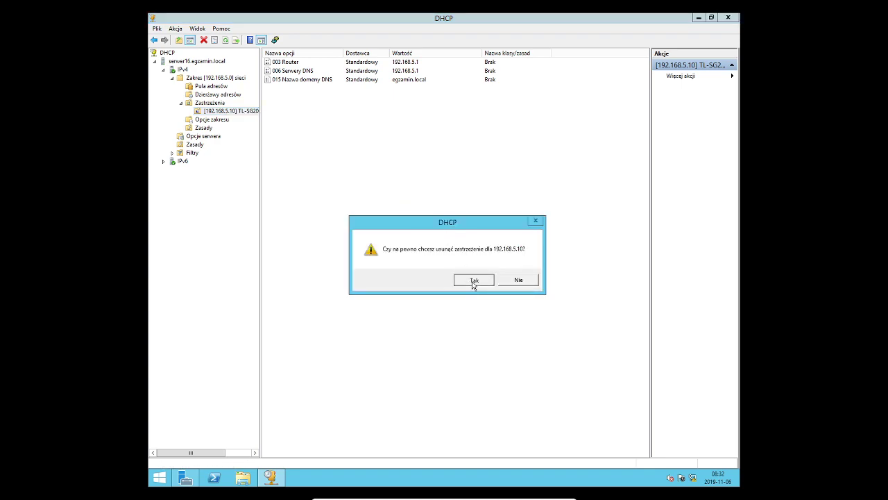
Add a DHCP-only reservation 'hfhf' at 192.168.5.20 for the switch's MAC, description 'sdfsdfs'
right_click(200, 105)
left_click(217, 109)
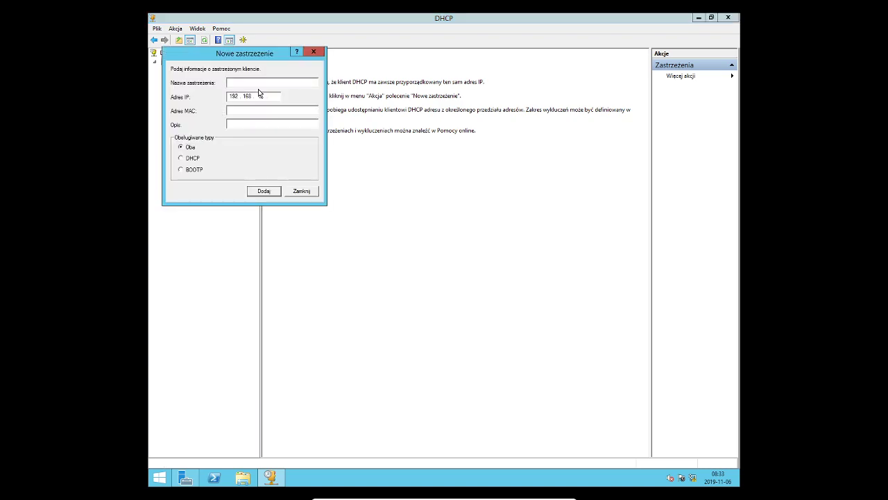
type("hfhf")
key("Tab")
key("Tab")
key("ctrl+v")
type("0")
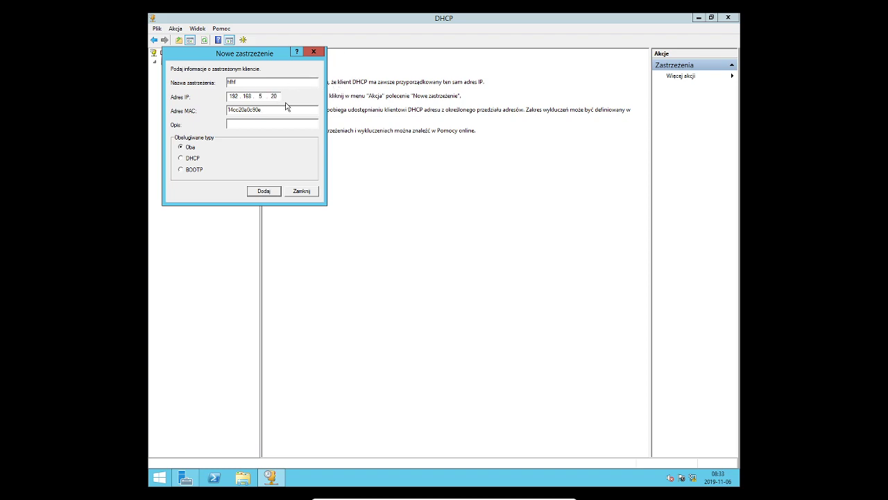
left_click(186, 159)
left_click(238, 126)
type("sdfsdfs")
left_click(264, 191)
left_click(302, 192)
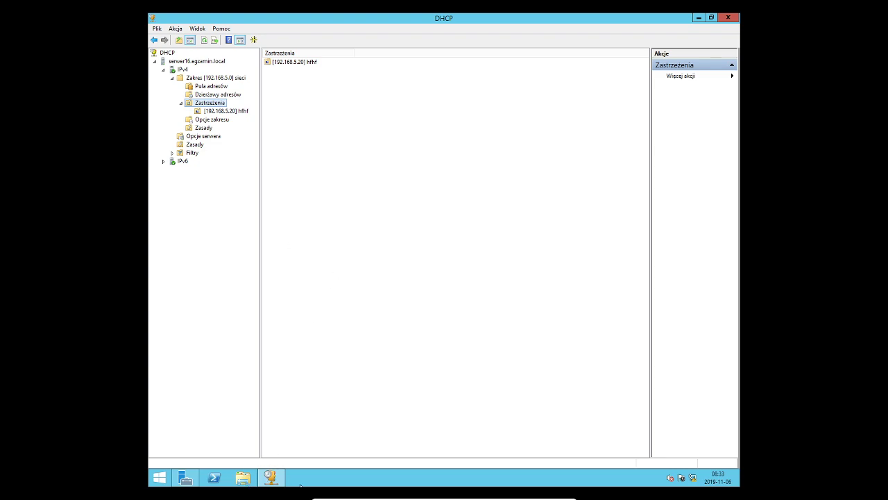
Select the [192.168.5.20] hfhf reservation and inspect its 006 DNS Servers option
mouse_move(283, 484)
left_click(233, 111)
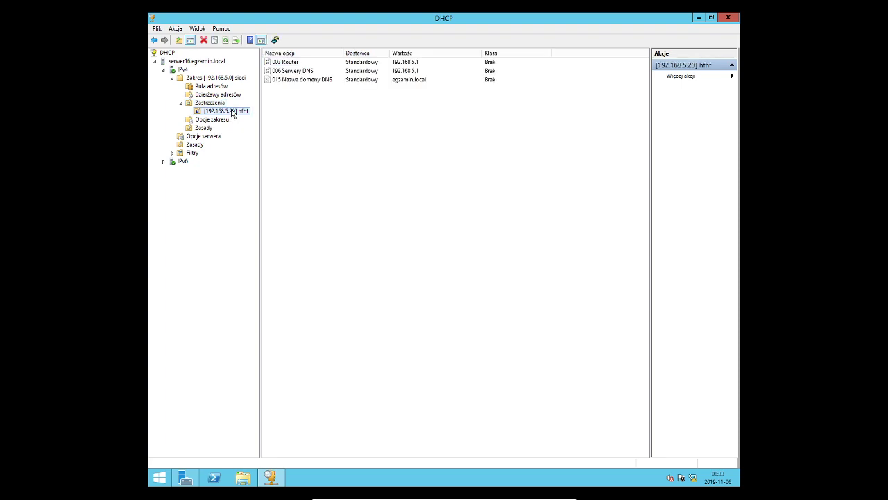
left_click(290, 74)
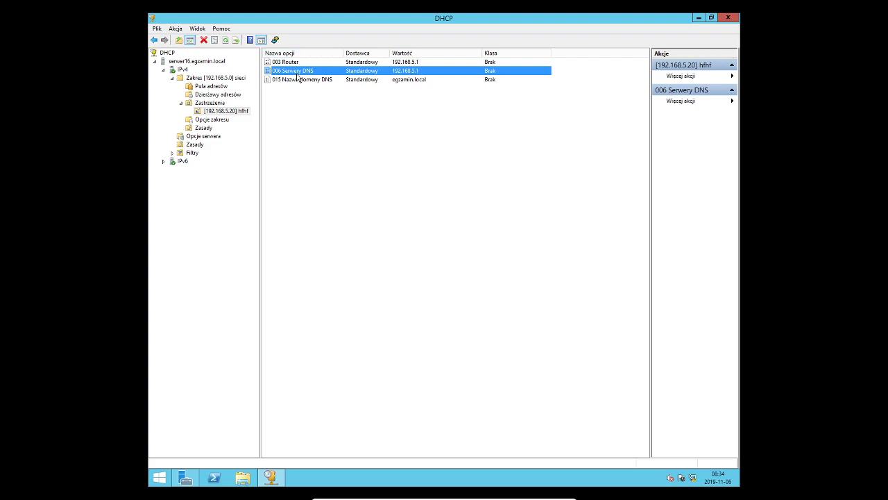
Minimize the DHCP console and show Server Manager's DNS role page
left_click(698, 18)
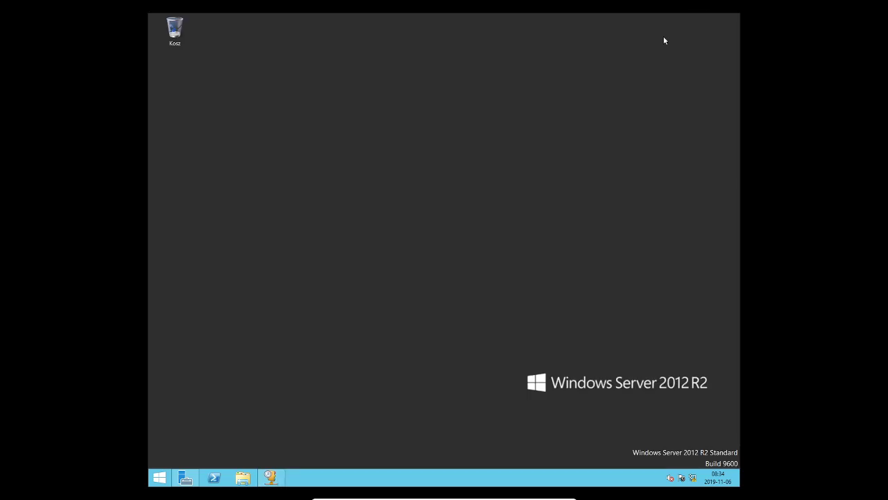
left_click(186, 477)
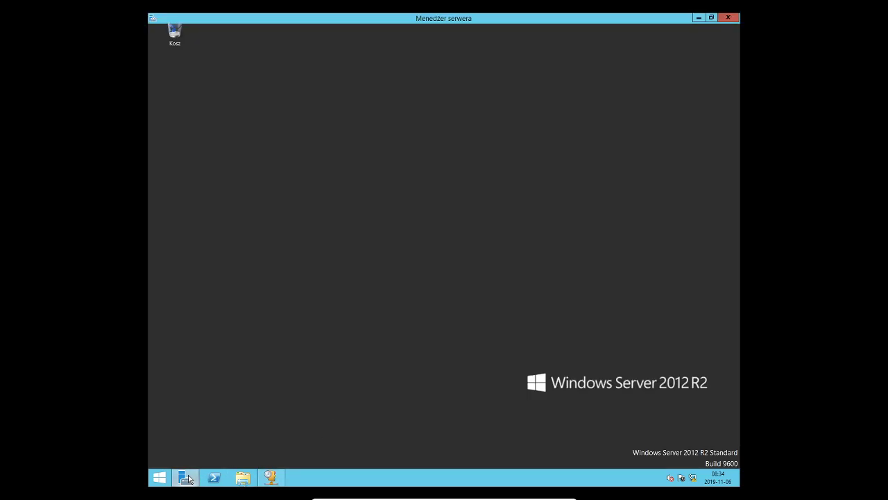
left_click(175, 116)
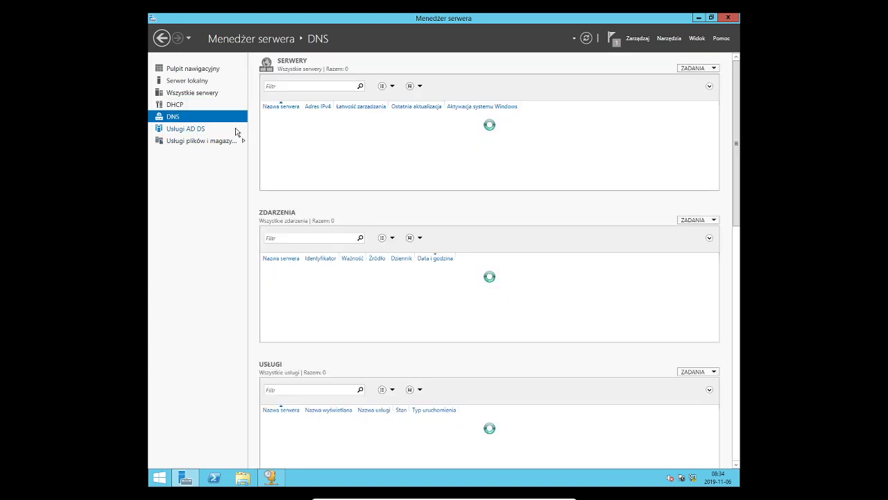
Open DNS Manager for SERWER16 to view the egzamin.local forward lookup zone records
right_click(351, 122)
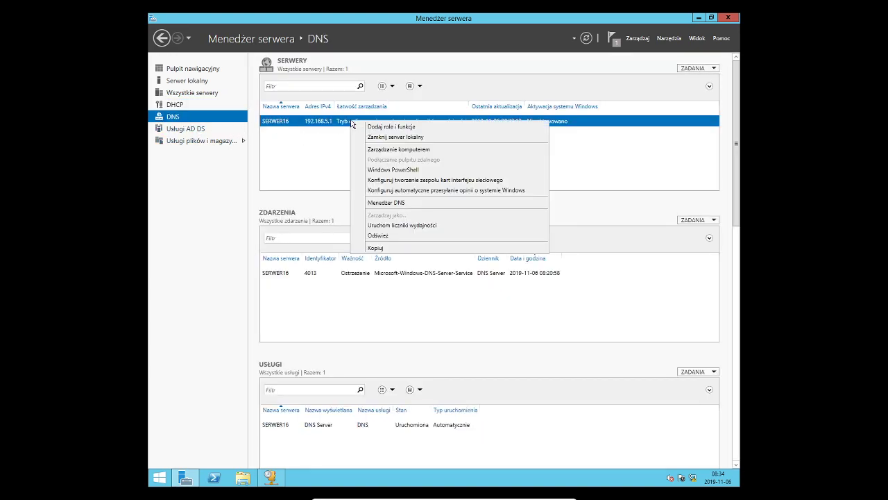
left_click(410, 202)
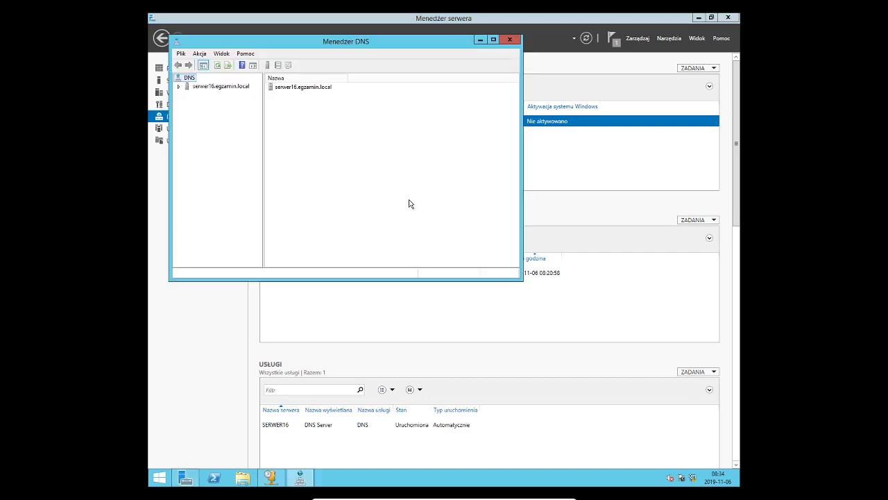
left_click(179, 86)
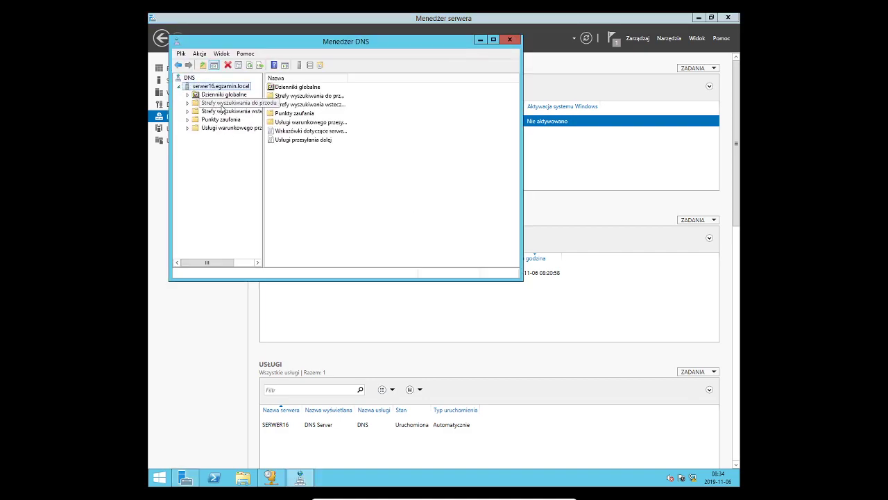
left_click(220, 104)
double_click(290, 97)
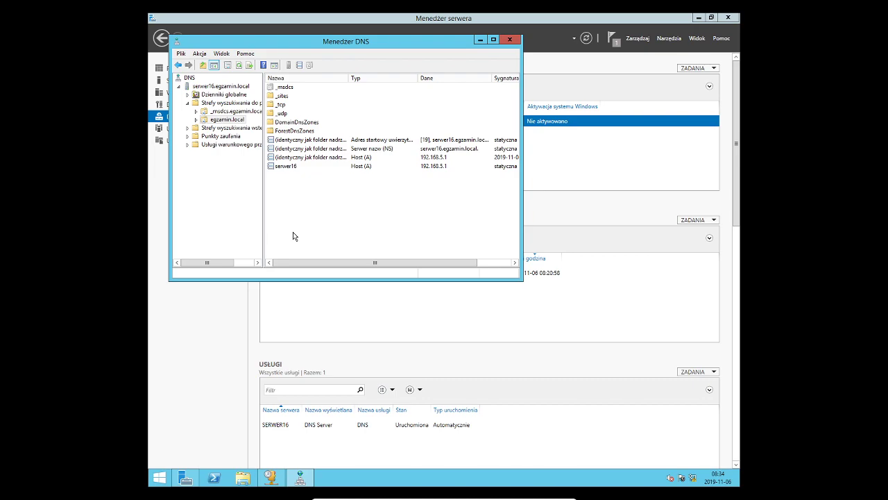
left_click(509, 39)
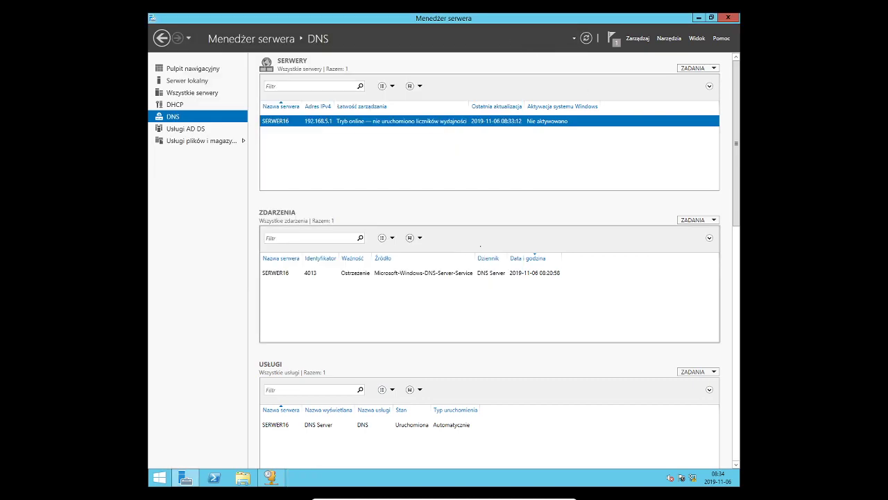
Start Remove Roles and Features, untick DHCP Server, then back out to keep the role
left_click(270, 477)
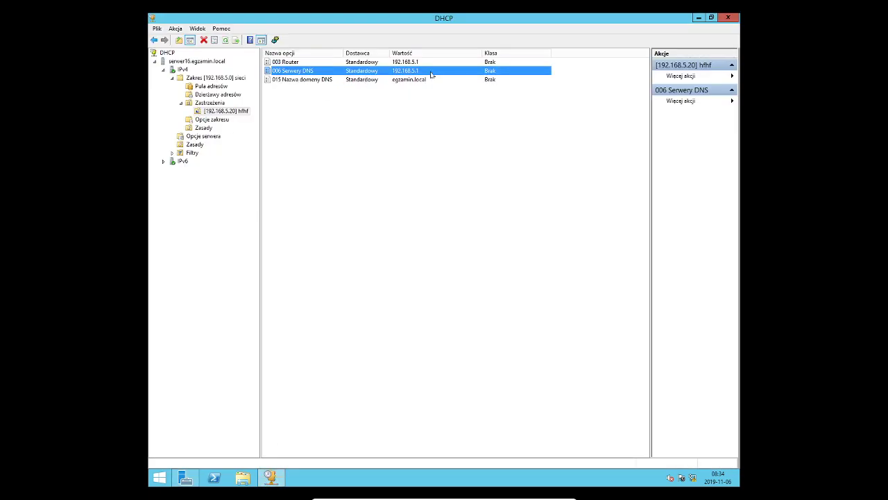
left_click(183, 479)
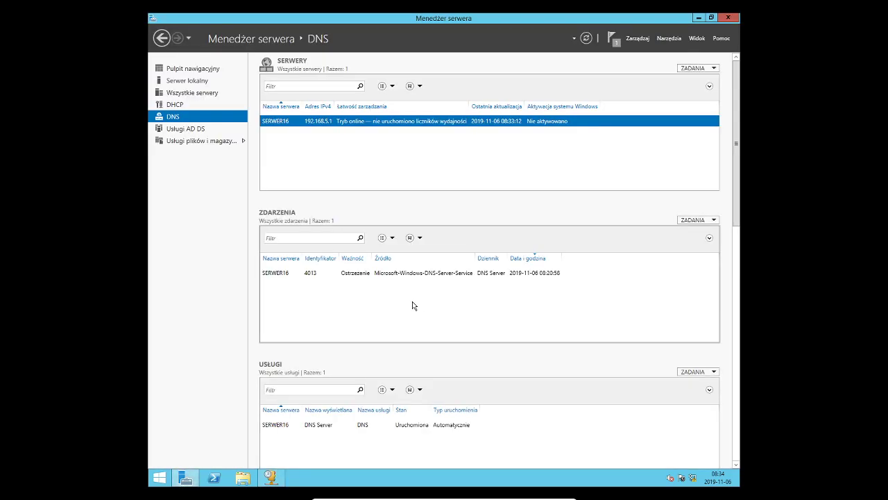
left_click(639, 40)
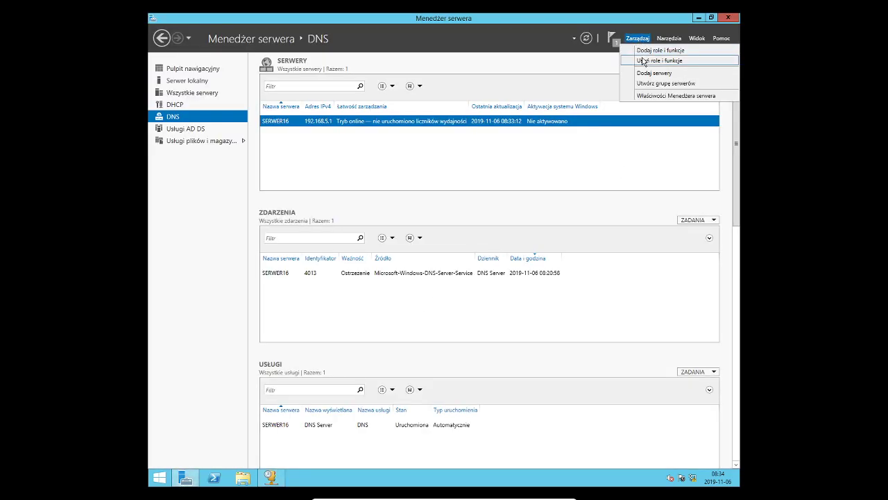
left_click(643, 61)
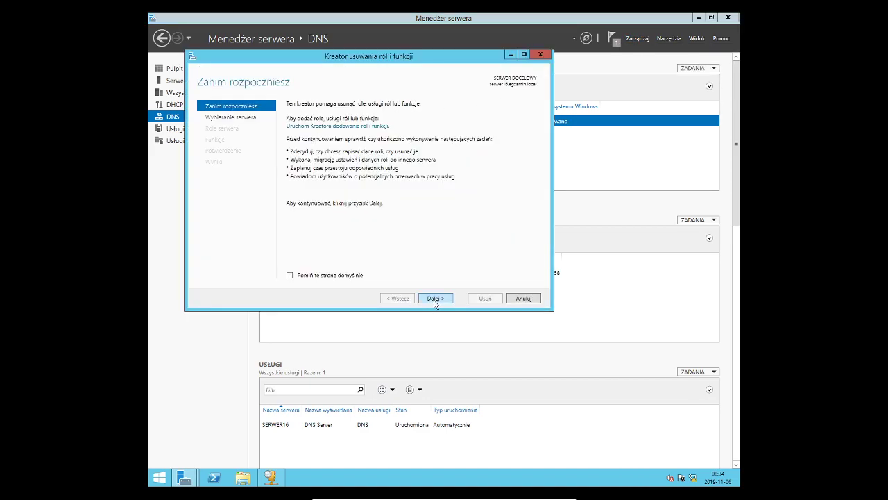
left_click(435, 298)
left_click(441, 297)
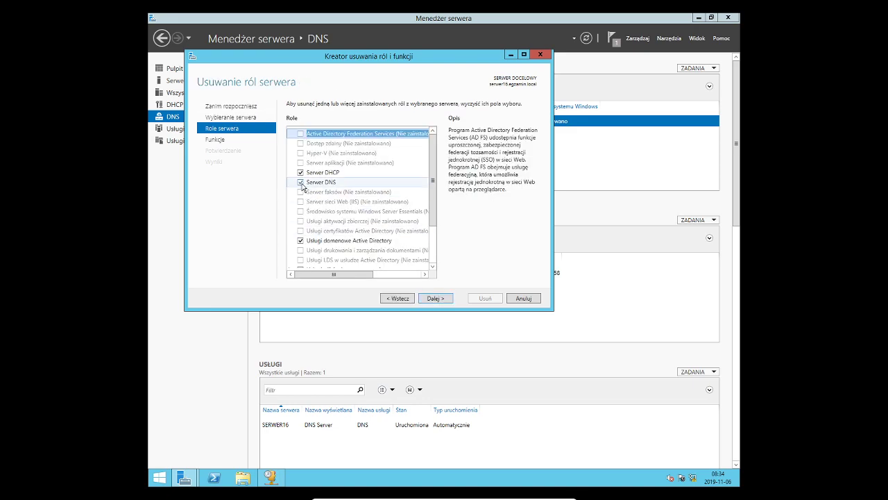
left_click(300, 172)
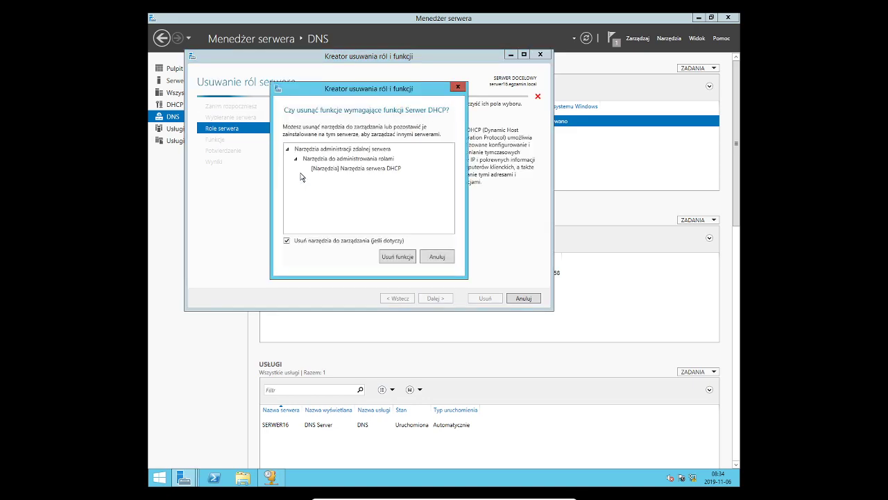
left_click(442, 256)
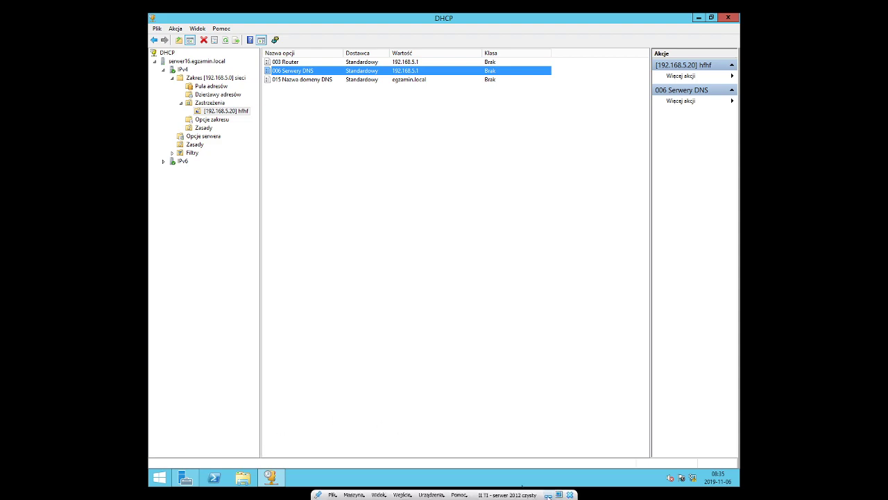
On the host, view Ethernet properties: DHCP address 192.168.5.11, DNS 192.168.5.1, suffix egzamin.local
left_click(548, 494)
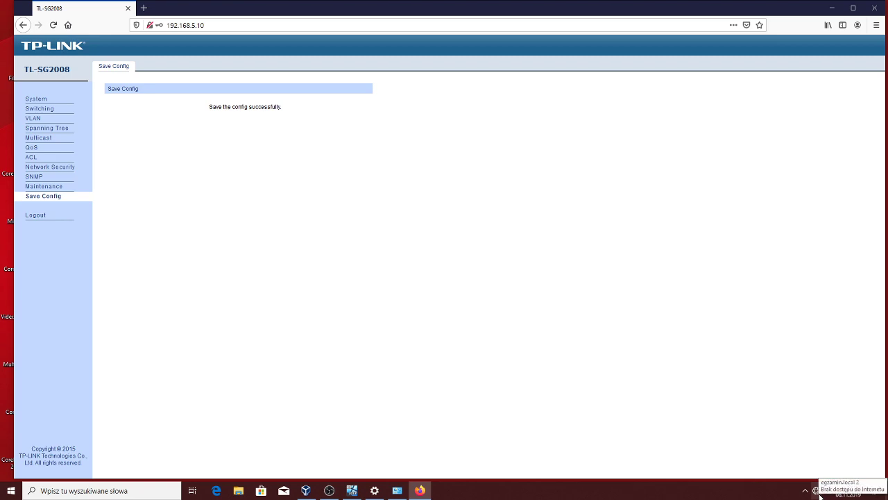
left_click(397, 490)
left_click(374, 491)
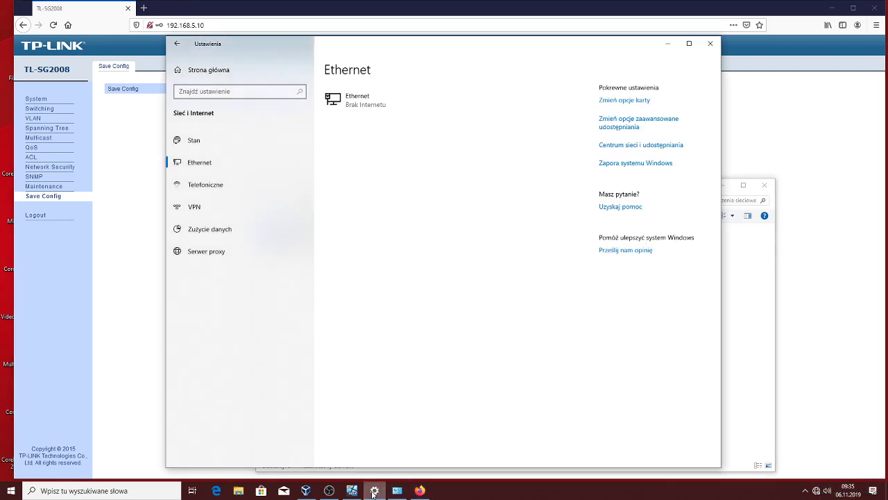
left_click(352, 106)
scroll(298, 281, "down", 4)
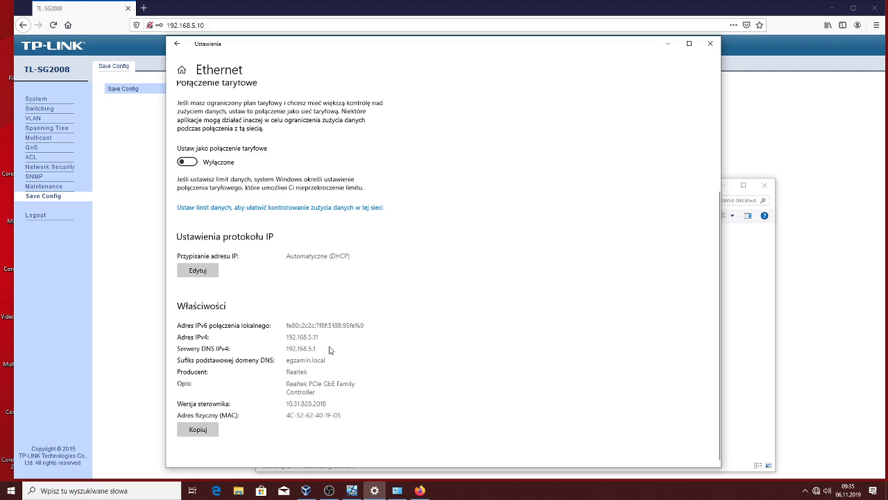
Inspect the DHCP address leases for 192.168.5.11 and the 192.168.5.20 hfhf reservation
left_click(353, 491)
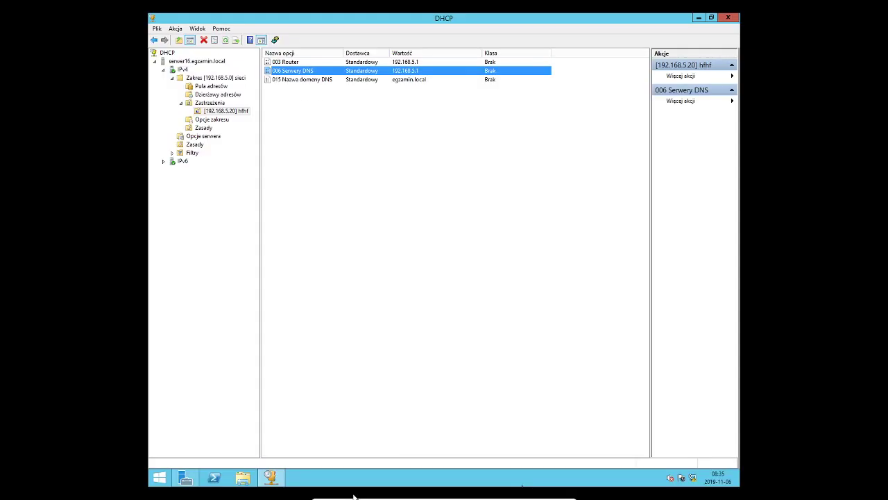
left_click(226, 96)
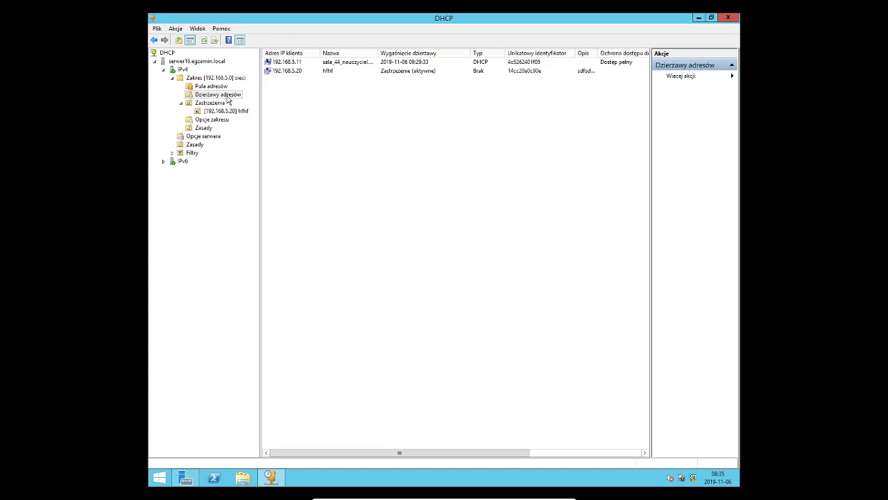
left_click(294, 63)
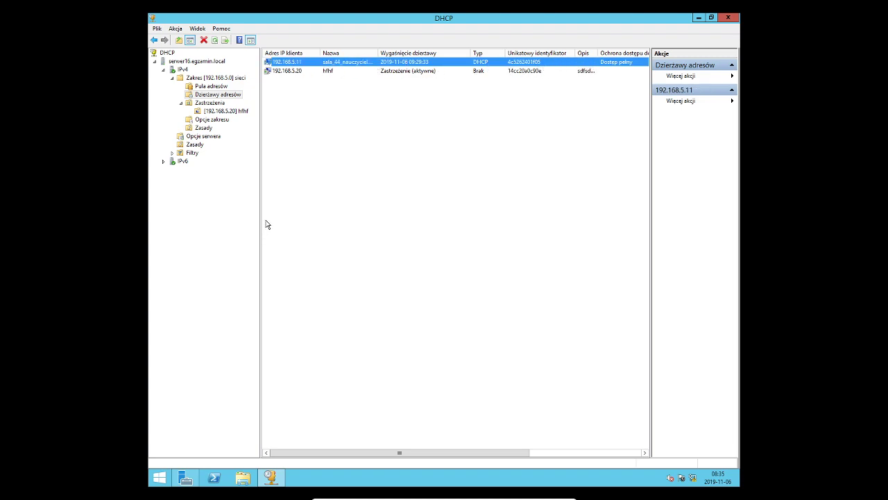
left_click(294, 72)
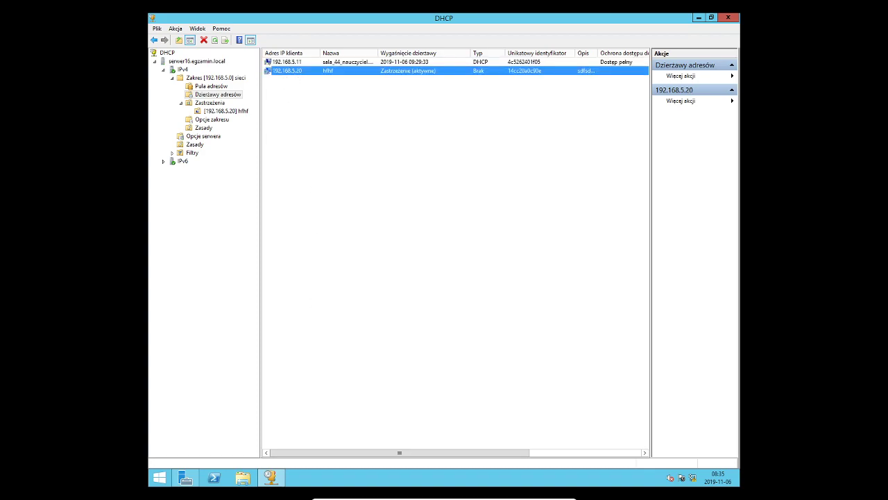
mouse_move(439, 486)
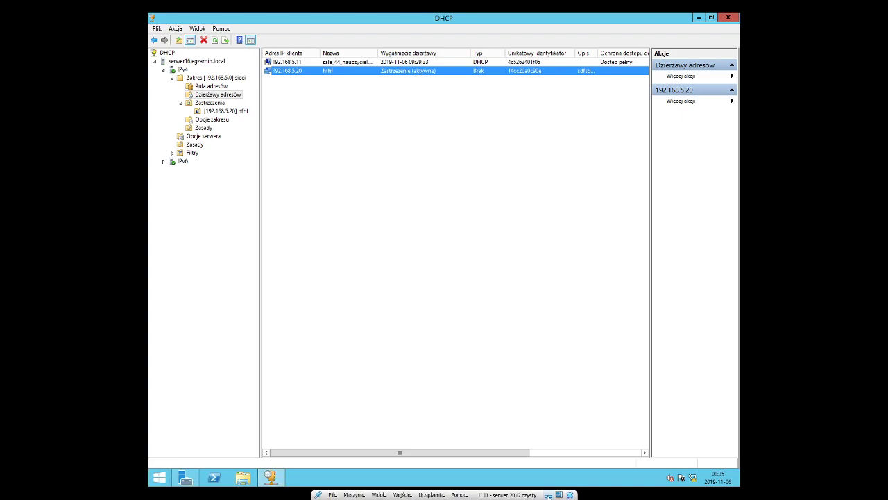
left_click(549, 494)
Change Firefox's address from 192.168.5.10 to 192.168.5.20 to load the switch login page
left_click(232, 25)
left_click(243, 26)
key("BackSpace")
key("BackSpace")
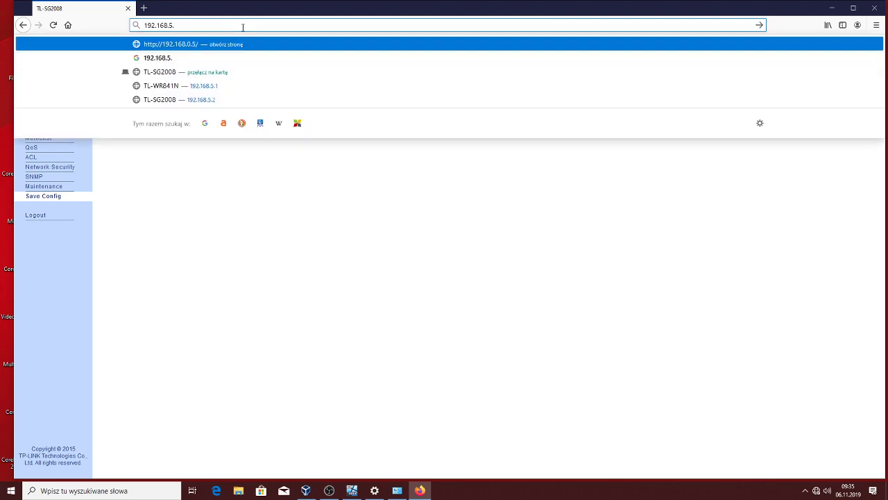
type("20")
key("Return")
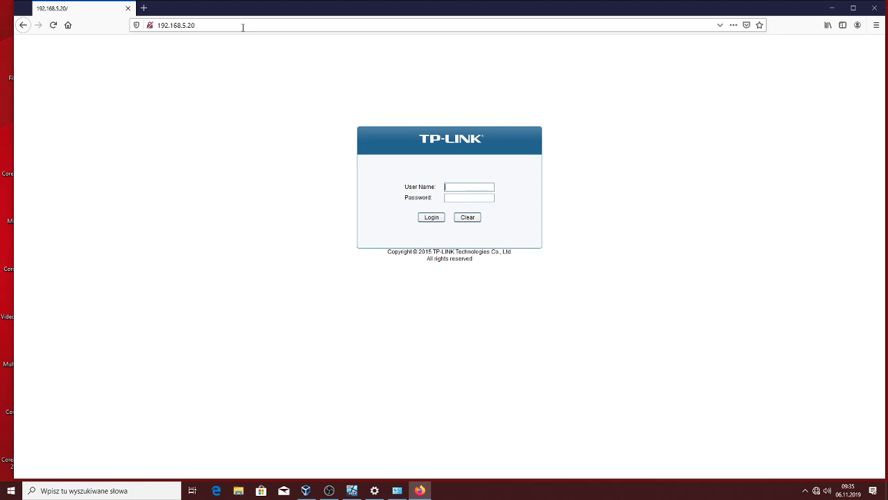
Sign in to the switch with the admin account and open VLAN > 802.1Q VLAN
type("ad")
key("Tab")
type("admin")
key("Return")
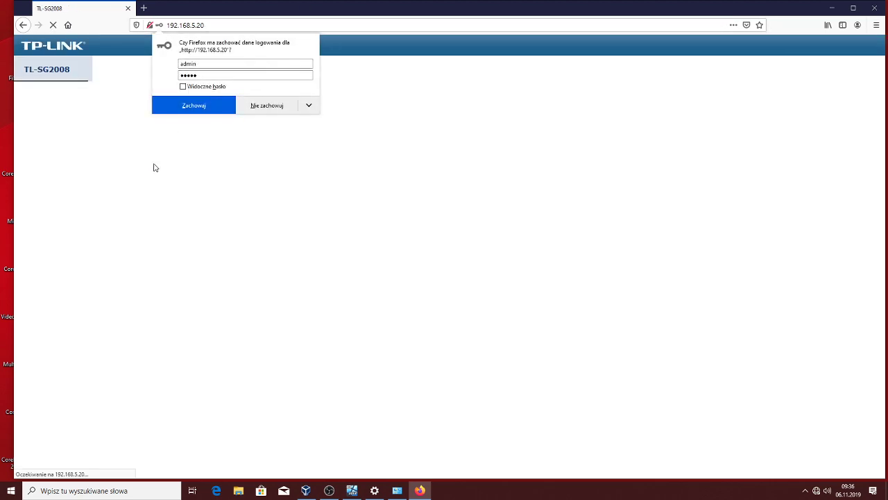
left_click(34, 155)
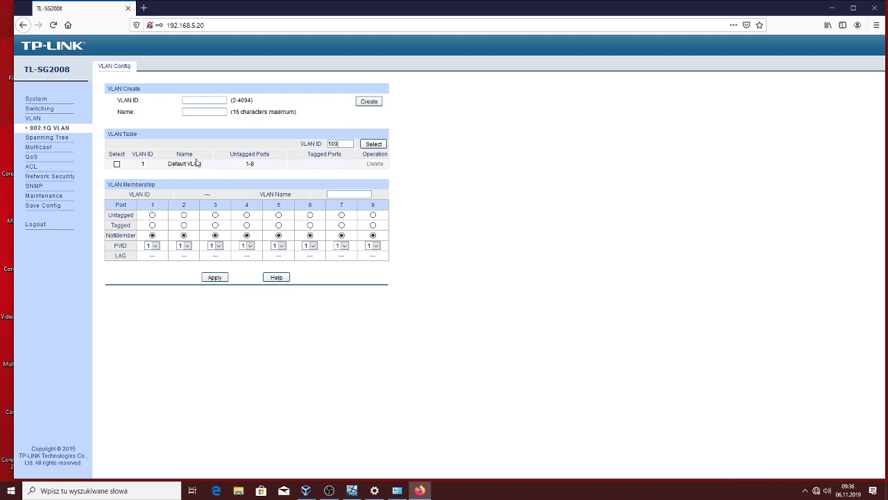
Create VLAN 100 named 'serwery' and VLAN 200 named 'drukarki'
left_click(208, 100)
type("100")
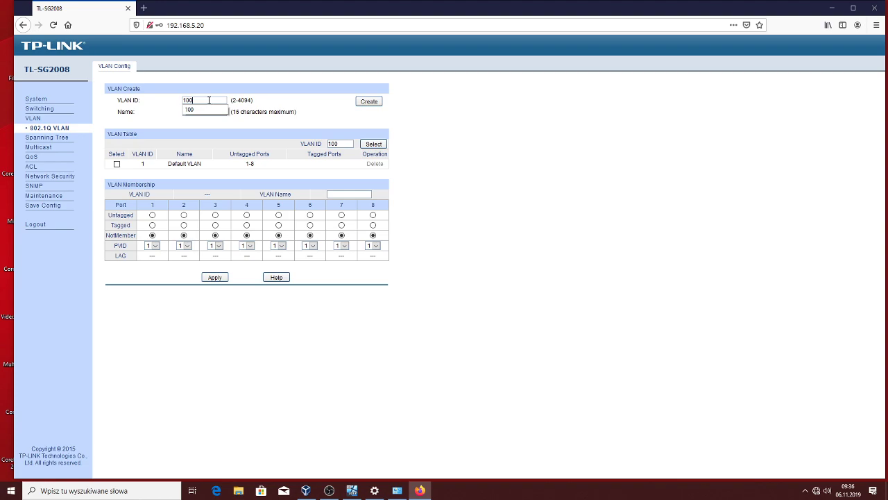
key("Tab")
type("s")
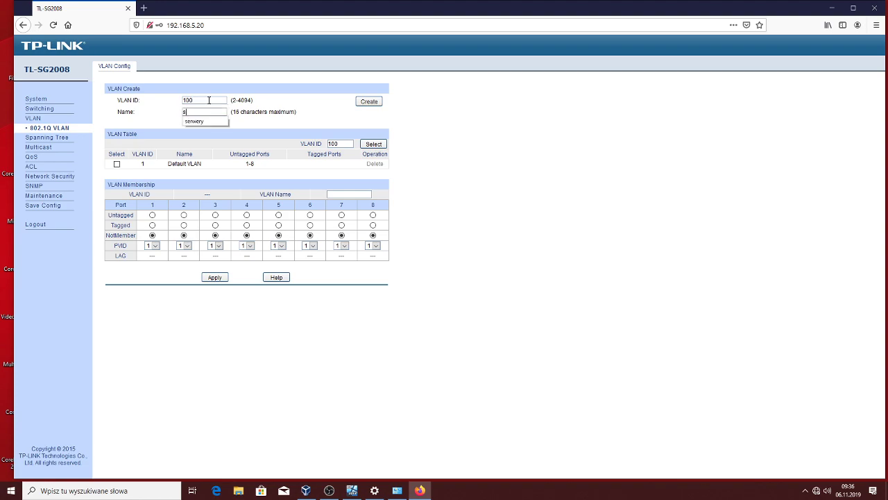
left_click(197, 121)
left_click(369, 102)
left_click(204, 100)
type("200")
key("Tab")
key("Down")
key("Return")
left_click(368, 101)
Create VLAN 300 named 'komputery' and select VLAN 100 in the VLAN table
type("3")
key("Tab")
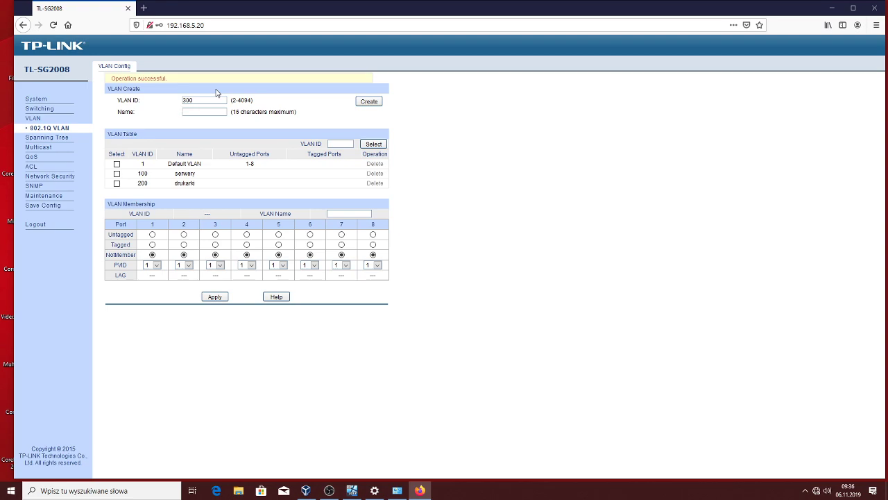
type("komputery")
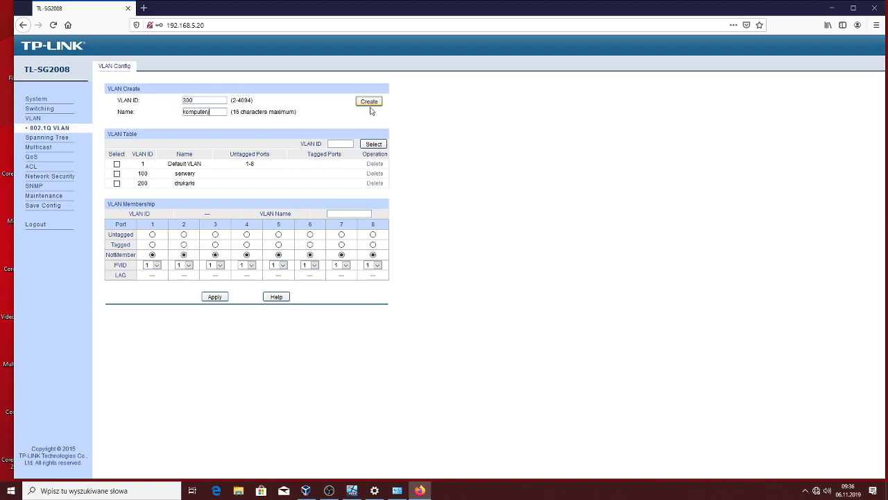
left_click(369, 102)
left_click(116, 173)
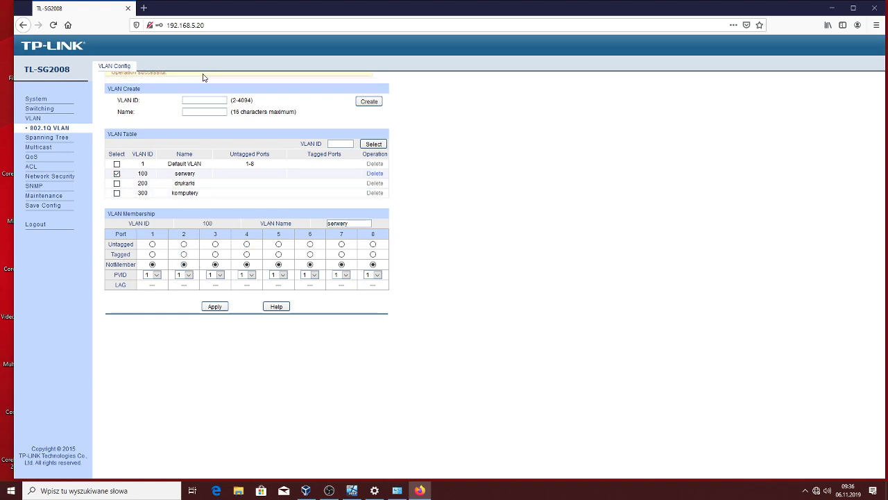
In VLAN 100, set ports 2–3 untagged with PVID 100 and port 1 tagged, then apply
left_click(184, 244)
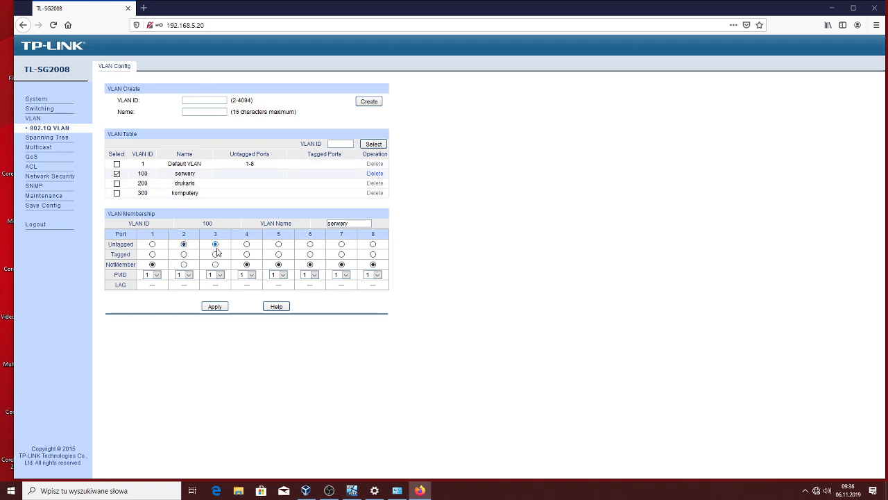
left_click(184, 275)
left_click(191, 294)
left_click(215, 275)
left_click(213, 294)
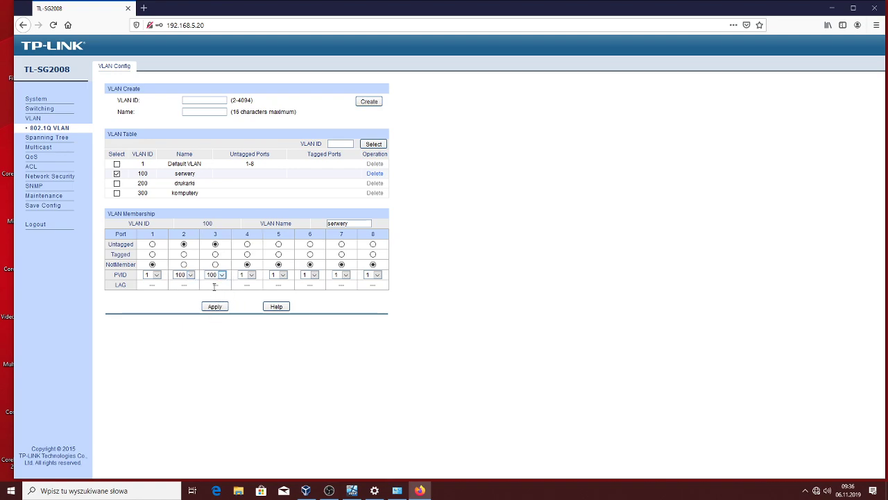
left_click(152, 255)
left_click(219, 309)
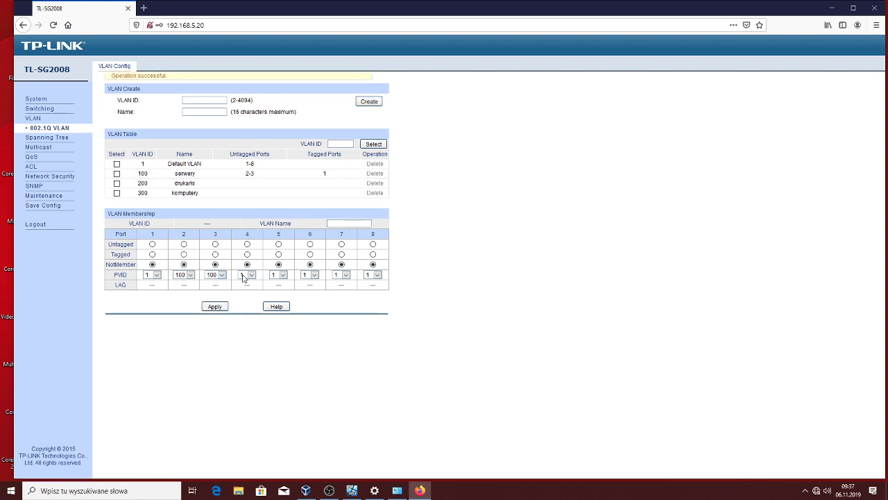
left_click(116, 183)
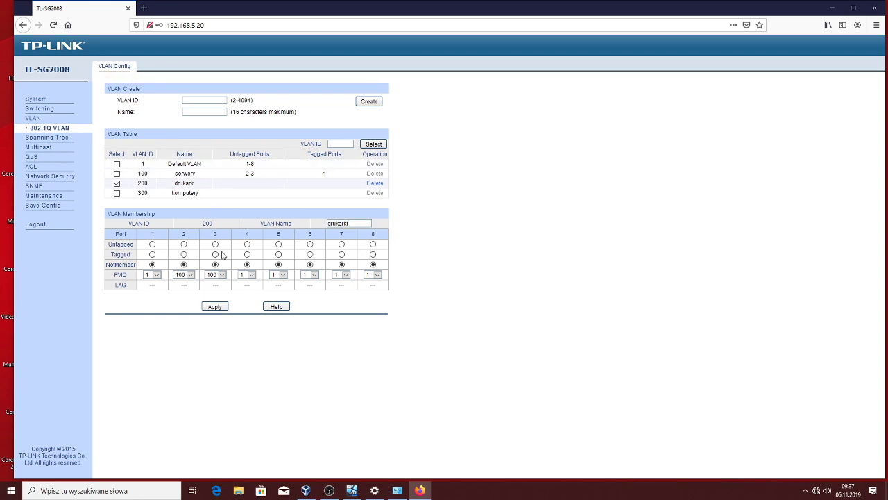
Make ports 4, 5 and 6 untagged and port 1 tagged members of VLAN 200
left_click(247, 244)
left_click(279, 245)
left_click(310, 244)
left_click(152, 254)
Set the PVID of ports 4, 5 and 6 to 200 and apply
left_click(253, 275)
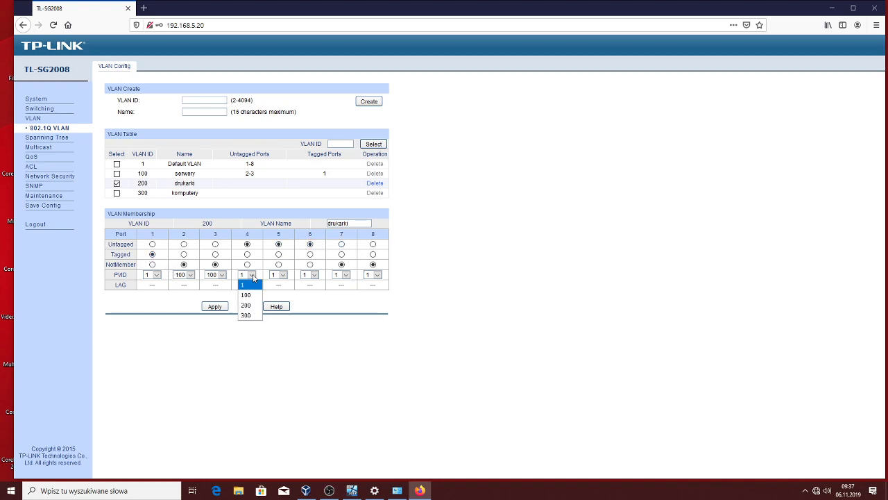
left_click(253, 304)
left_click(283, 276)
left_click(278, 304)
left_click(314, 276)
left_click(309, 305)
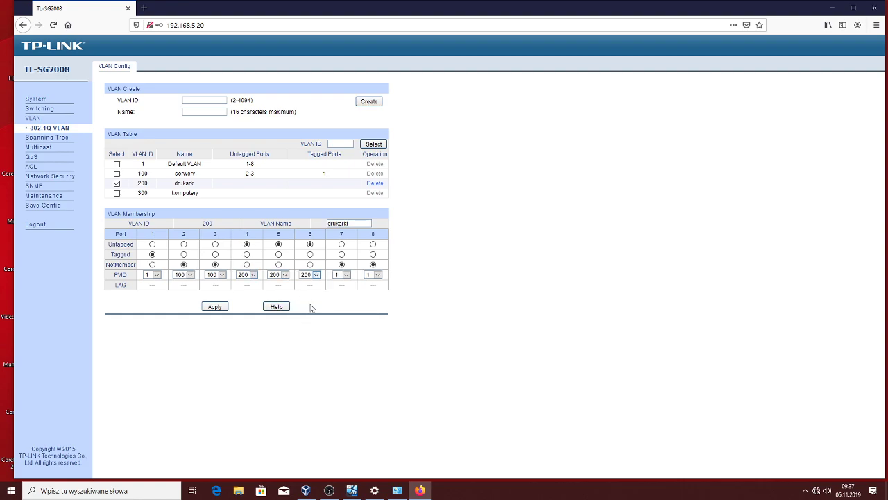
left_click(213, 307)
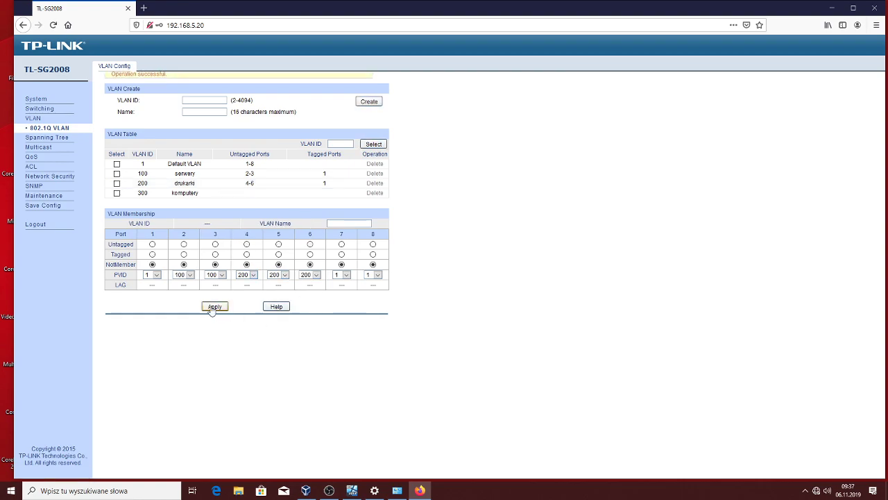
Select VLAN 300 komputery and make ports 7-8 untagged and port 1 tagged
left_click(116, 193)
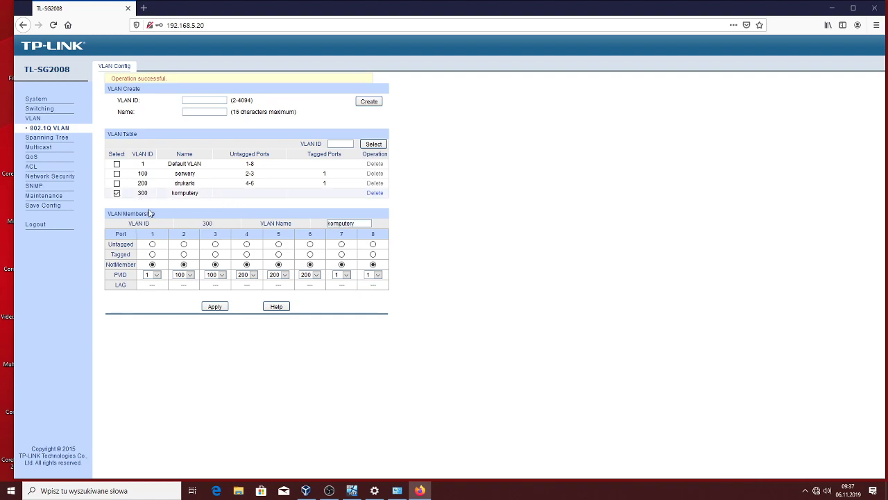
left_click(342, 244)
left_click(373, 245)
left_click(152, 253)
Set the PVID of ports 7 and 8 to 300 and apply
left_click(342, 275)
left_click(340, 318)
left_click(379, 275)
left_click(380, 315)
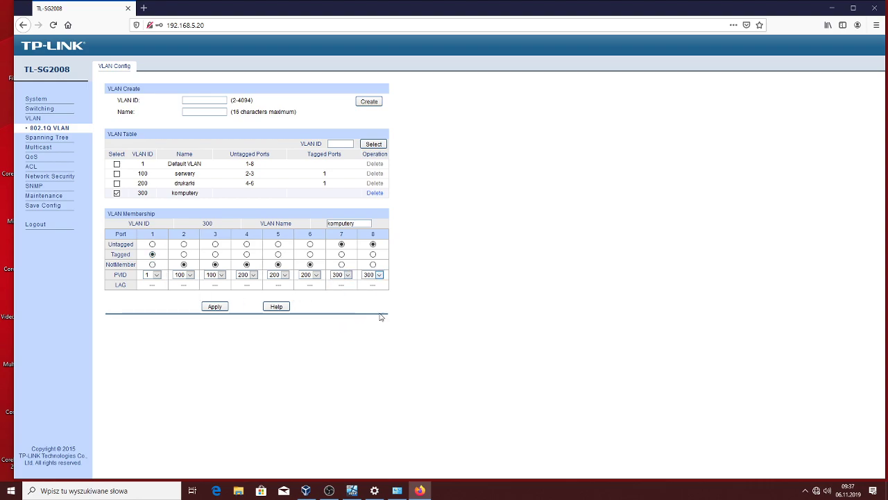
left_click(216, 306)
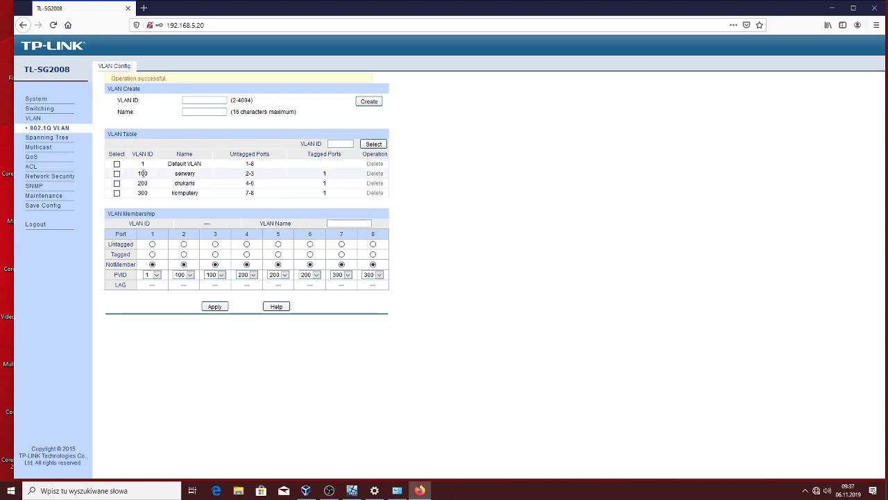
Set the Management VLAN to 100 in System IP, confirm, and return to 802.1Q VLAN
left_click(41, 104)
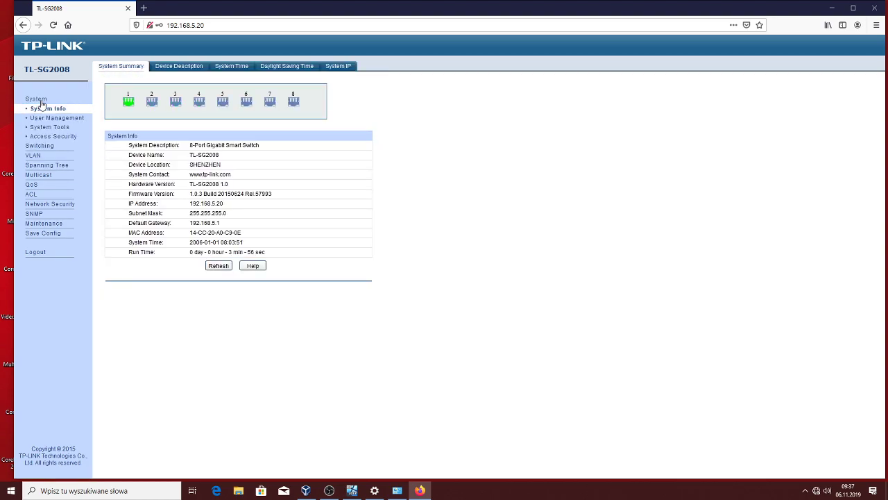
left_click(347, 66)
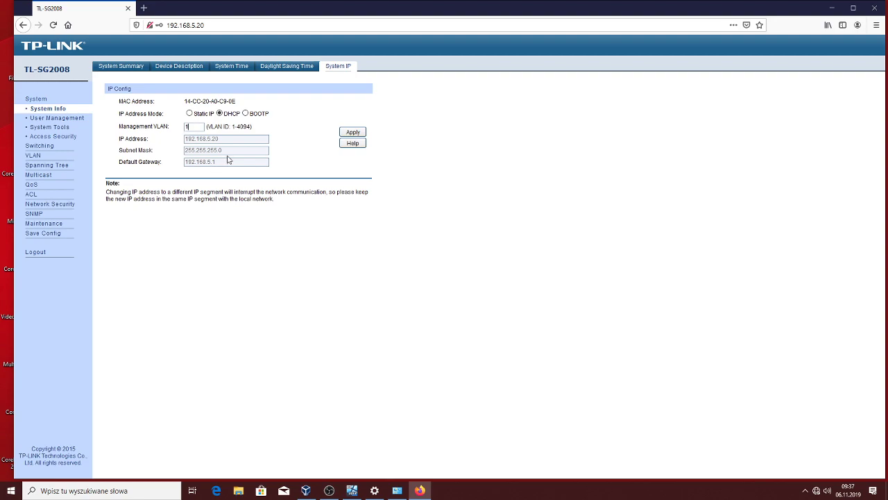
type("00")
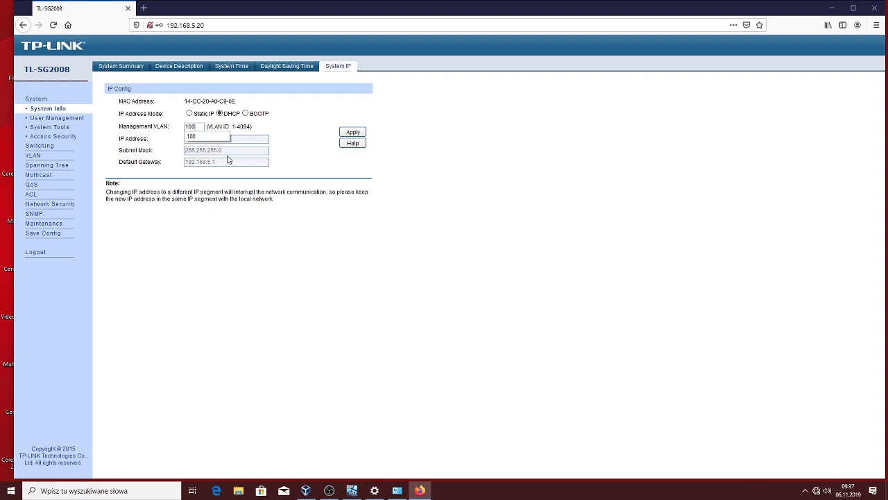
left_click(353, 131)
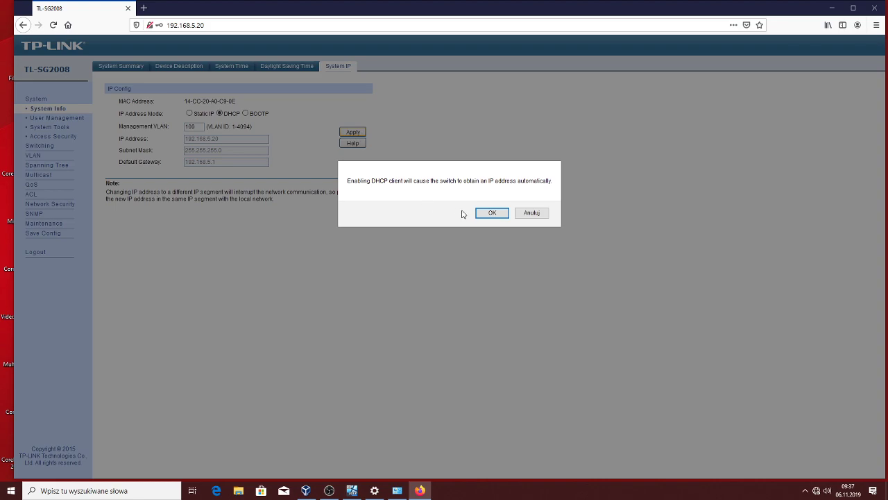
left_click(492, 214)
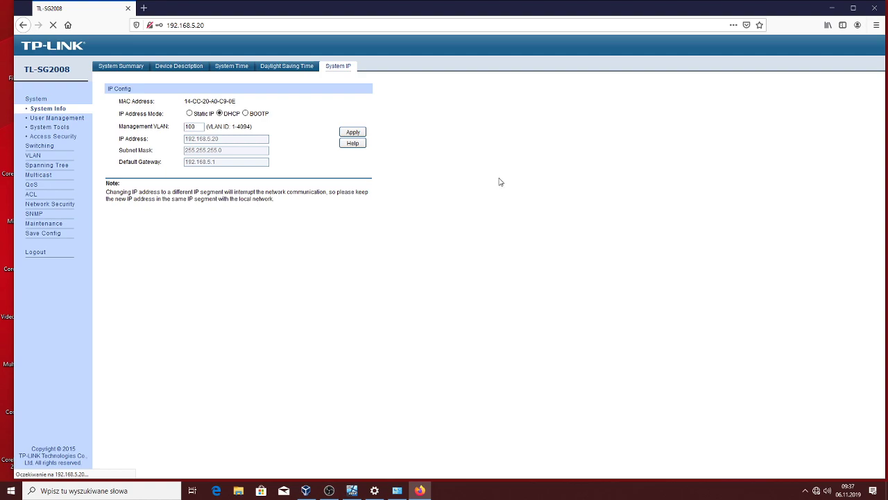
left_click(33, 156)
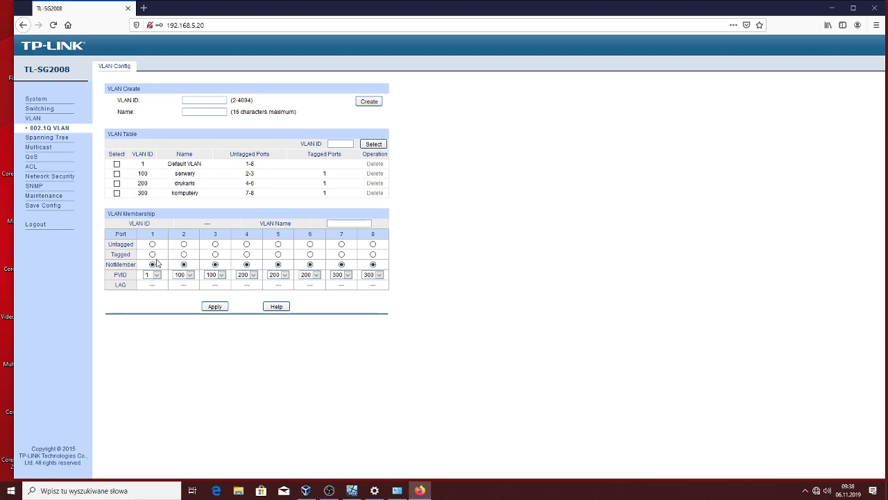
Set port 1's PVID to 100 under VLAN 100 serwery and apply
left_click(117, 164)
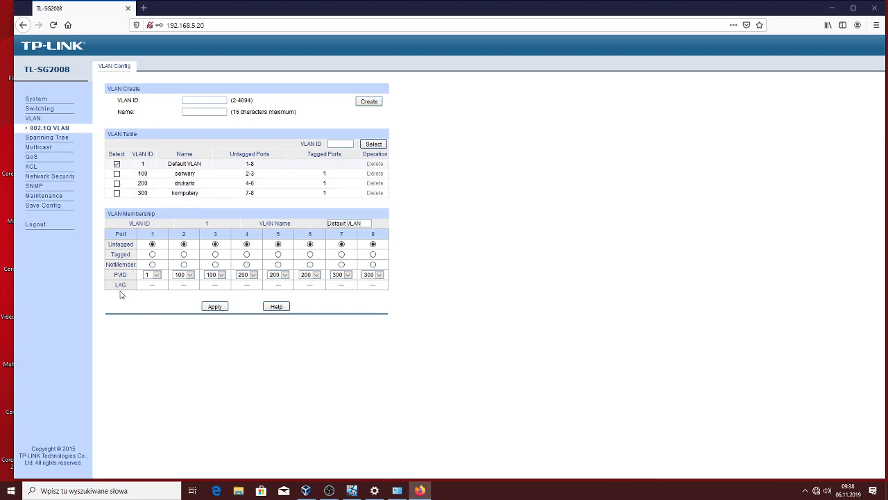
left_click(116, 173)
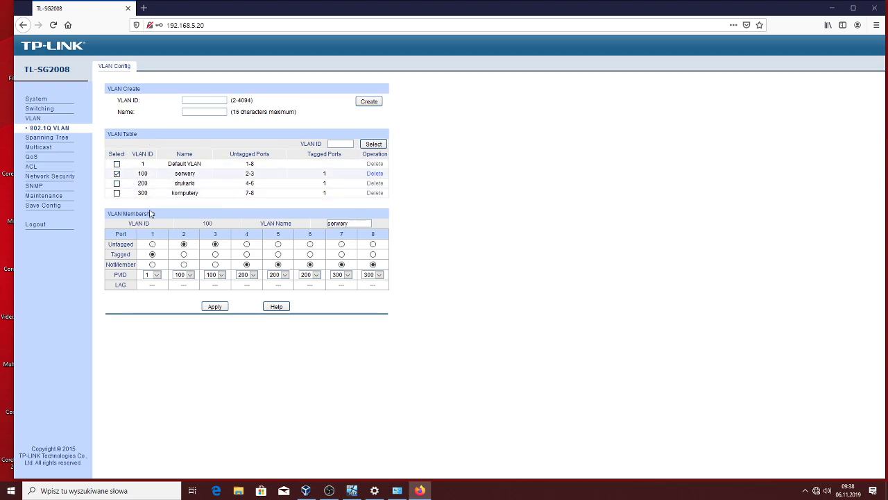
left_click(157, 276)
left_click(154, 297)
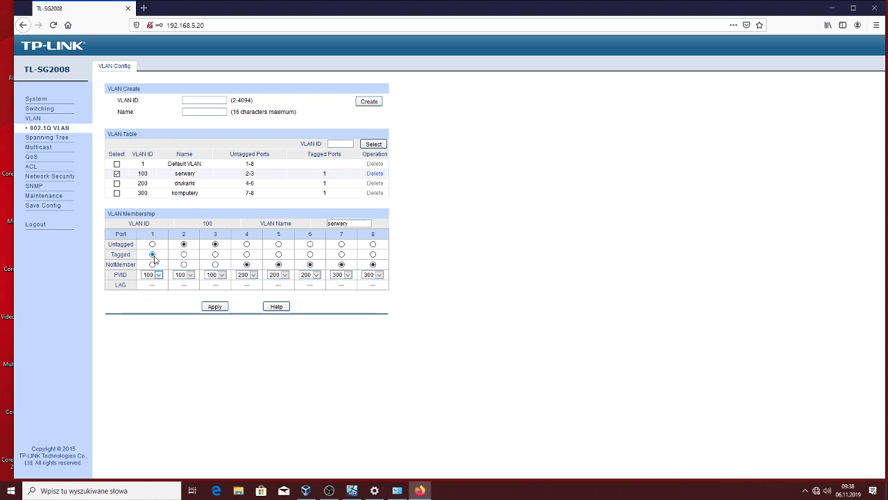
left_click(215, 307)
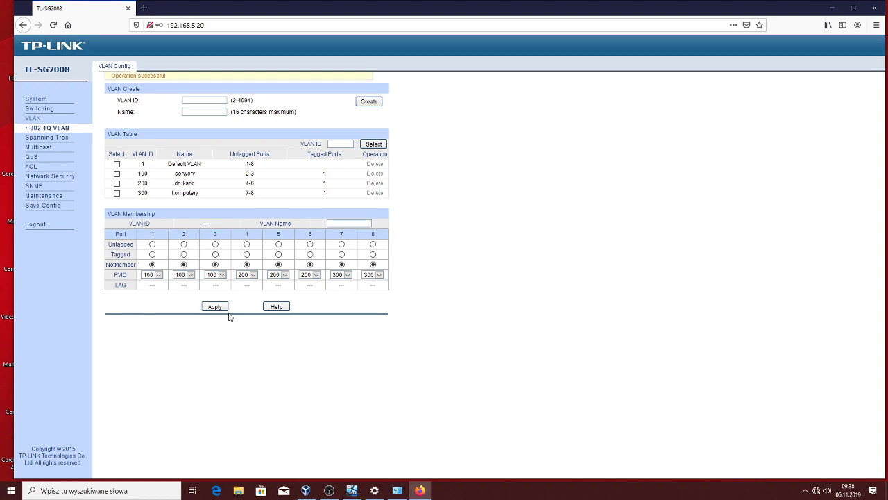
Remove ports 2, 3, 5, 6, 7 and 8 from Default VLAN 1, apply, and recheck VLANs 100 and 300
left_click(117, 164)
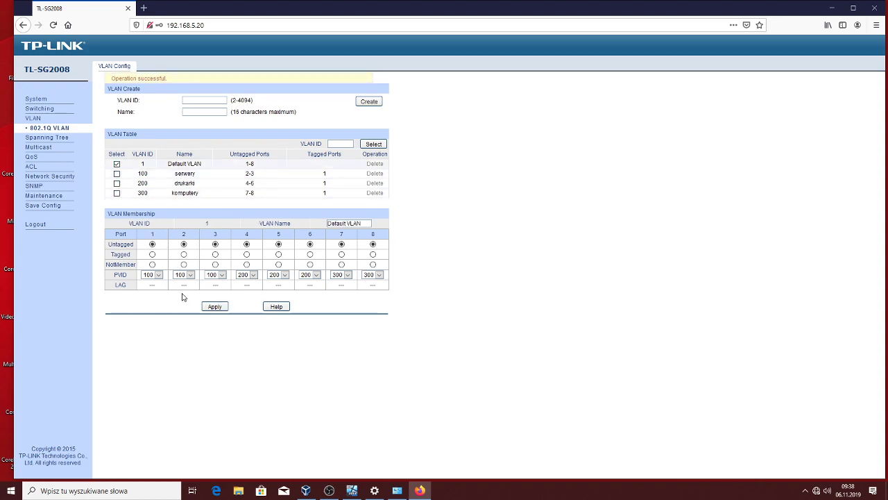
left_click(184, 264)
left_click(215, 265)
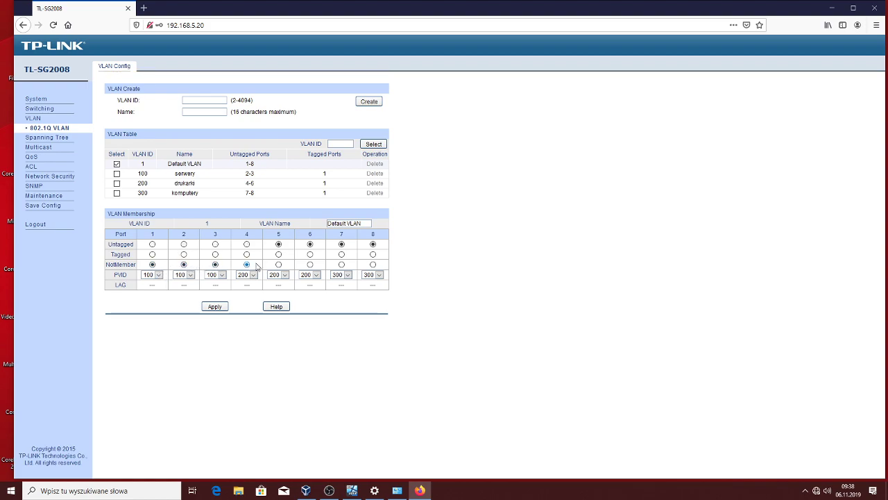
left_click(278, 264)
left_click(309, 264)
left_click(342, 265)
left_click(373, 265)
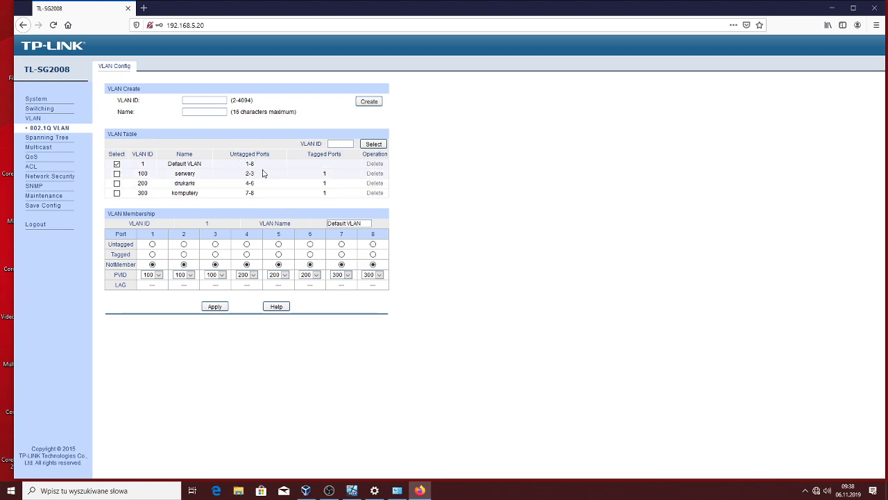
left_click(213, 307)
left_click(117, 174)
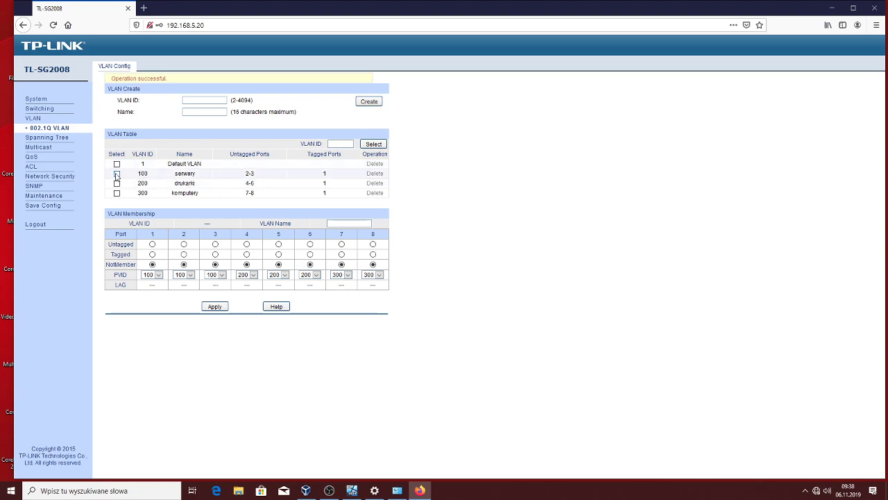
left_click(117, 193)
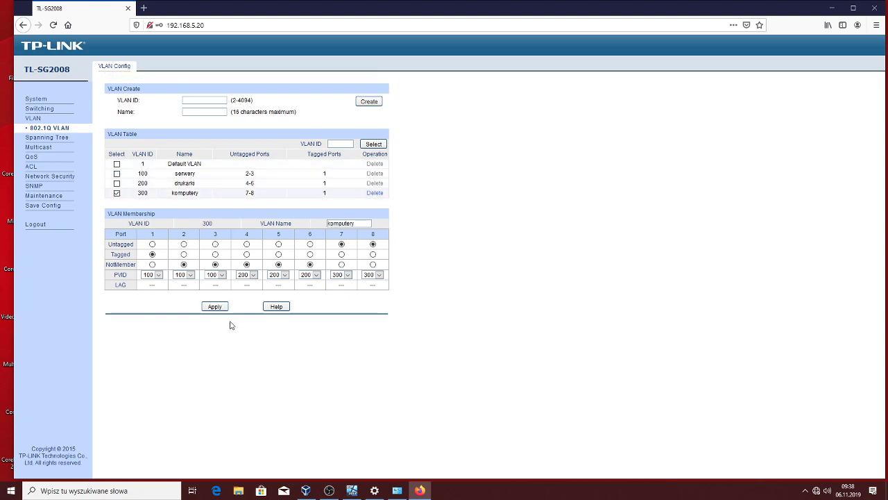
Save the switch's current configuration via Save Config and confirm with OK
left_click(49, 207)
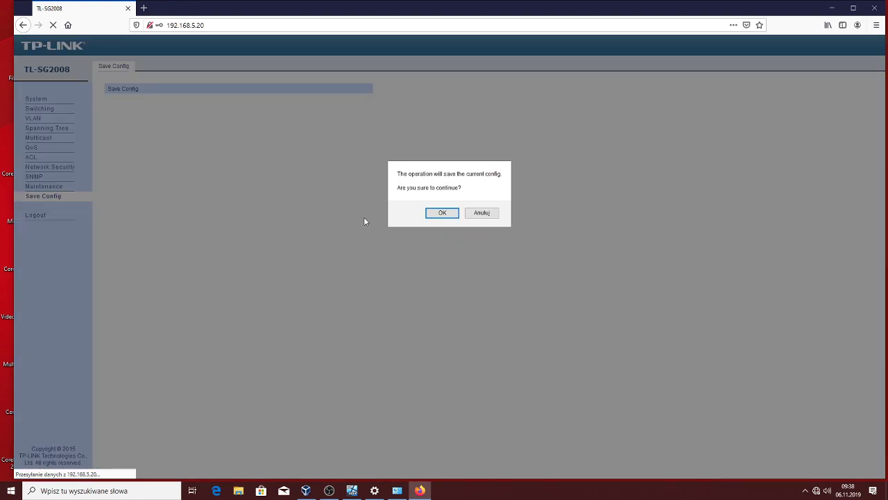
left_click(442, 213)
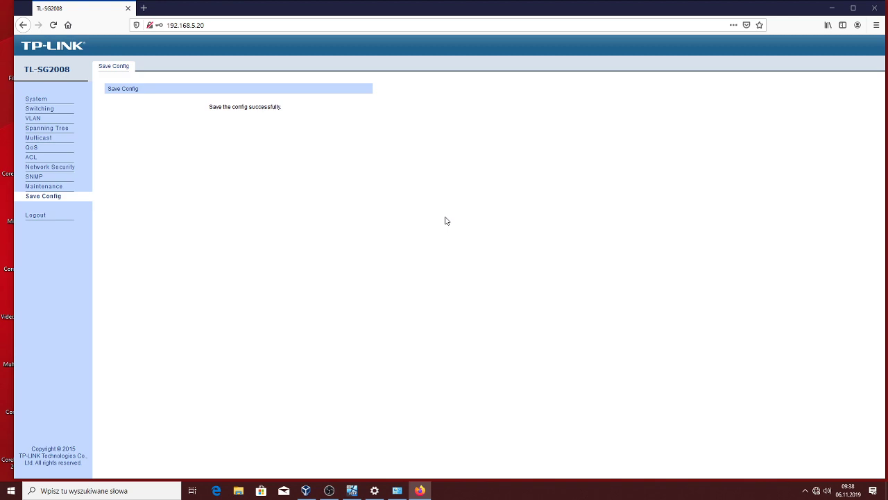
left_click(329, 490)
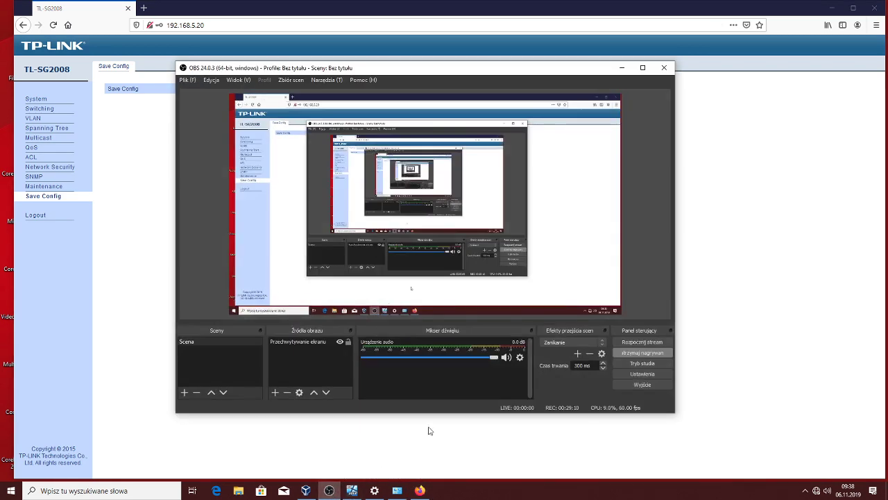